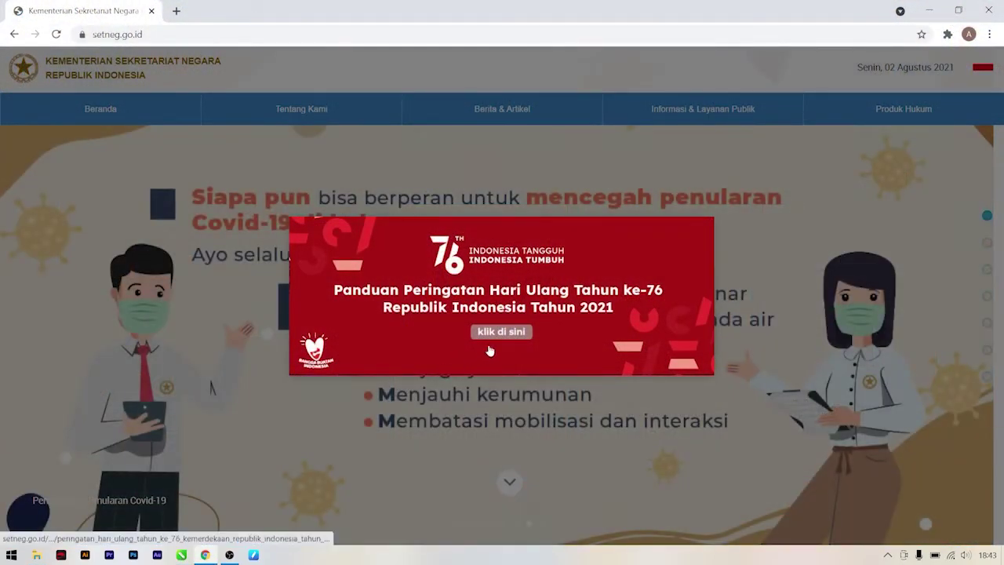
- Open the 76th anniversary guide page, follow the download link for its theme and logo, and bring up the file explorer
left_click(505, 332)
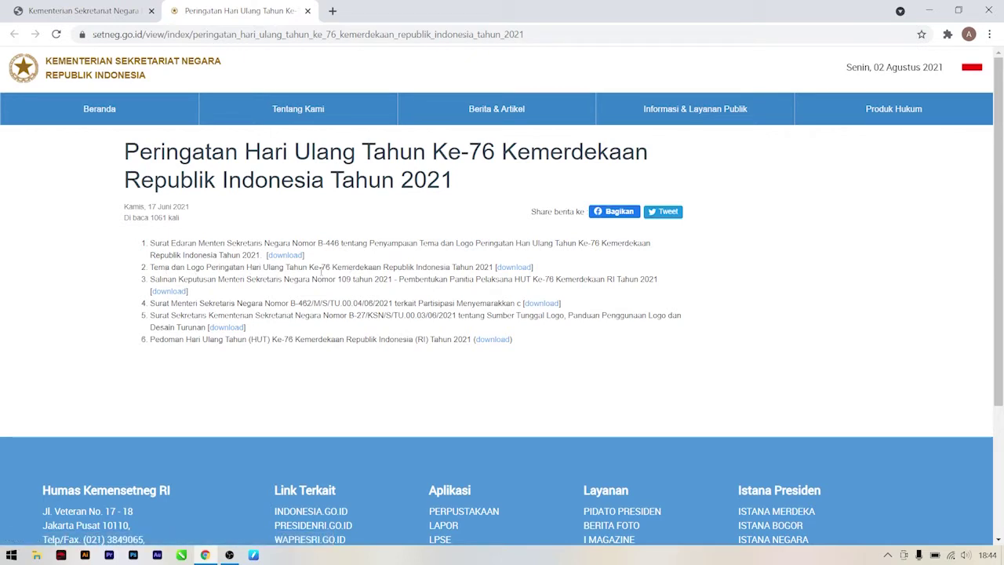
left_click(511, 268)
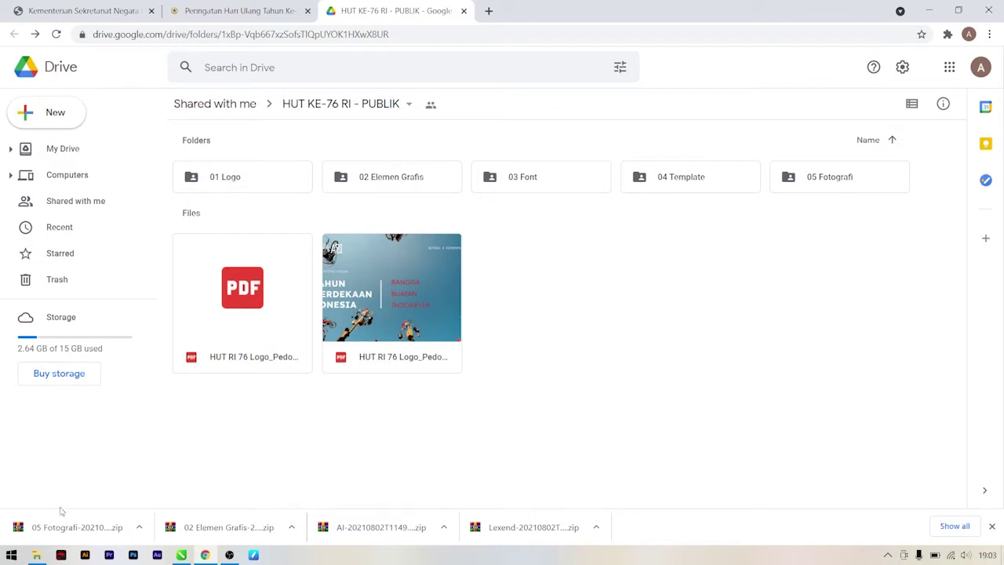
left_click(38, 554)
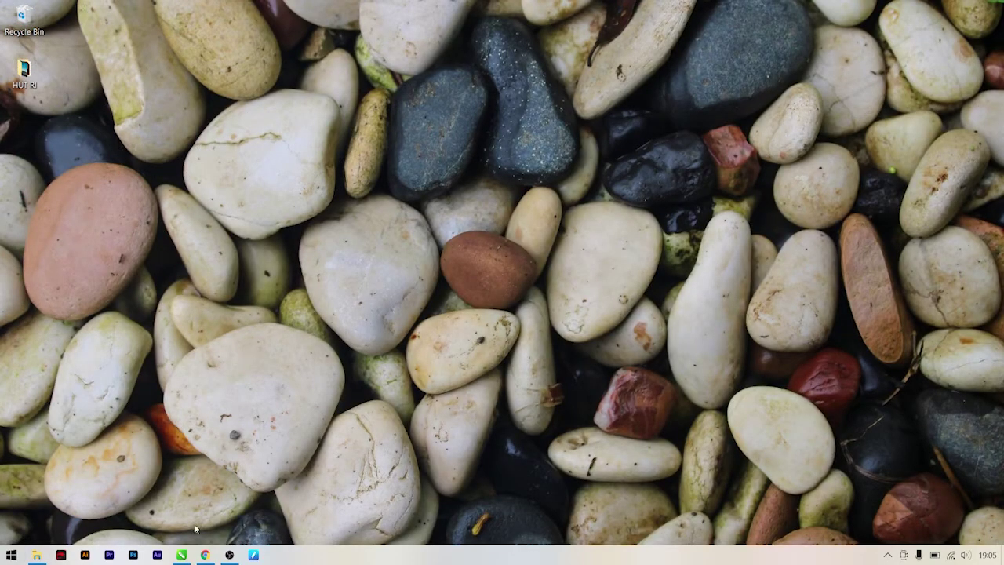
- Switch to CorelDRAW and draw a square about 1,794 px wide on the page
left_click(181, 554)
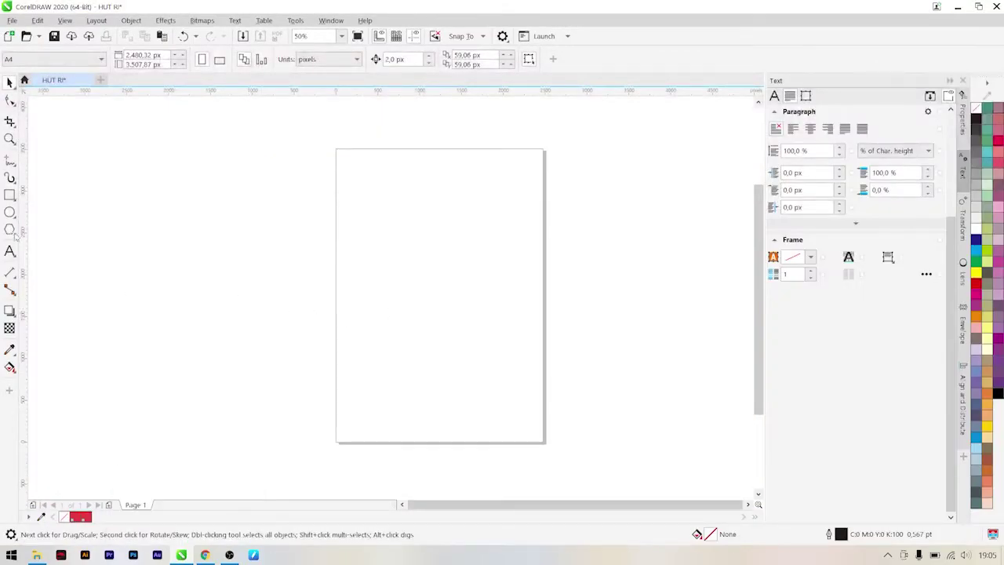
left_click(10, 195)
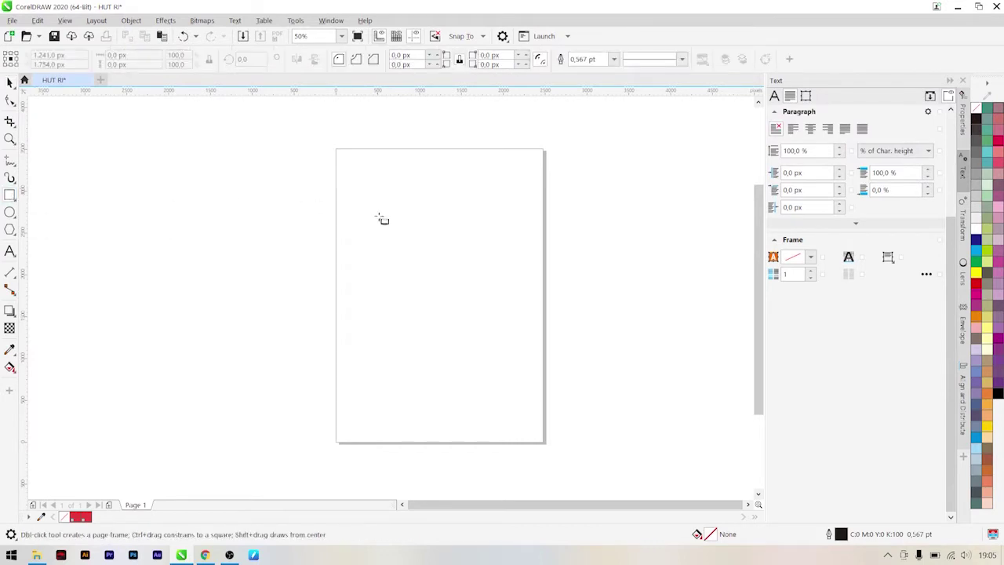
left_click_drag(348, 229, 497, 378)
left_click(9, 82)
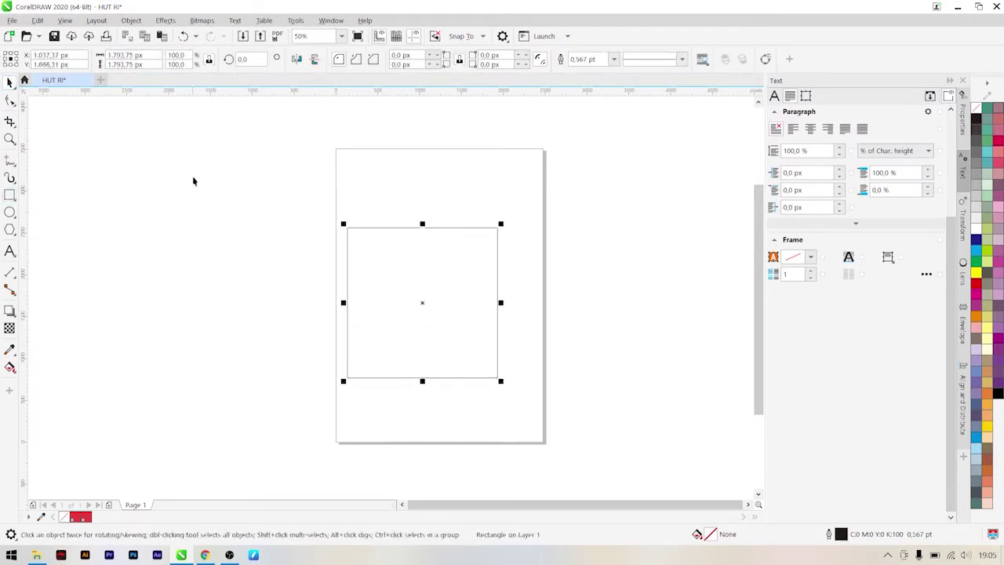
left_click(193, 180)
- Set the square's size to 1080 px and centre it on the page
left_click(356, 236)
left_click(126, 55)
type("1000")
key("Return")
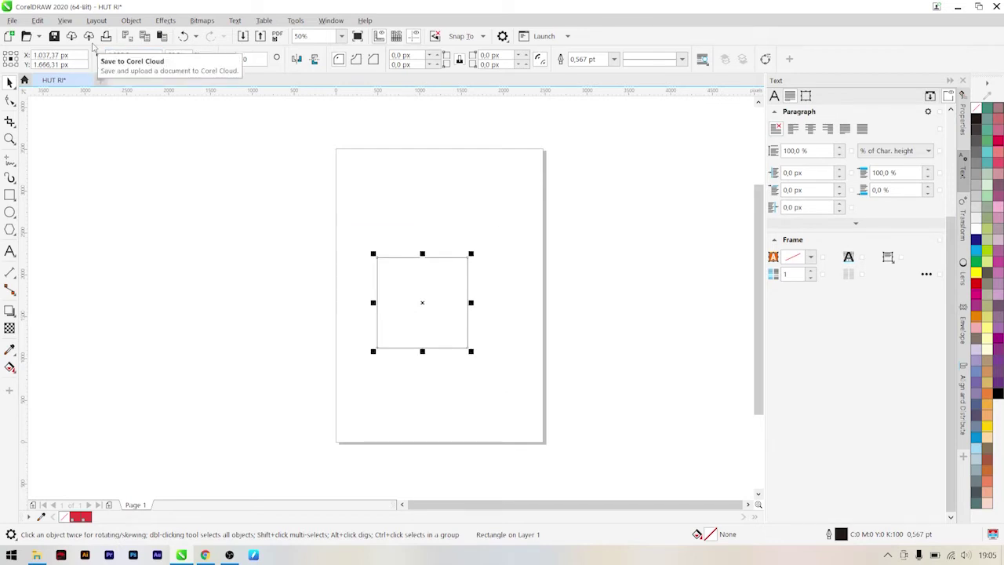
left_click(164, 220)
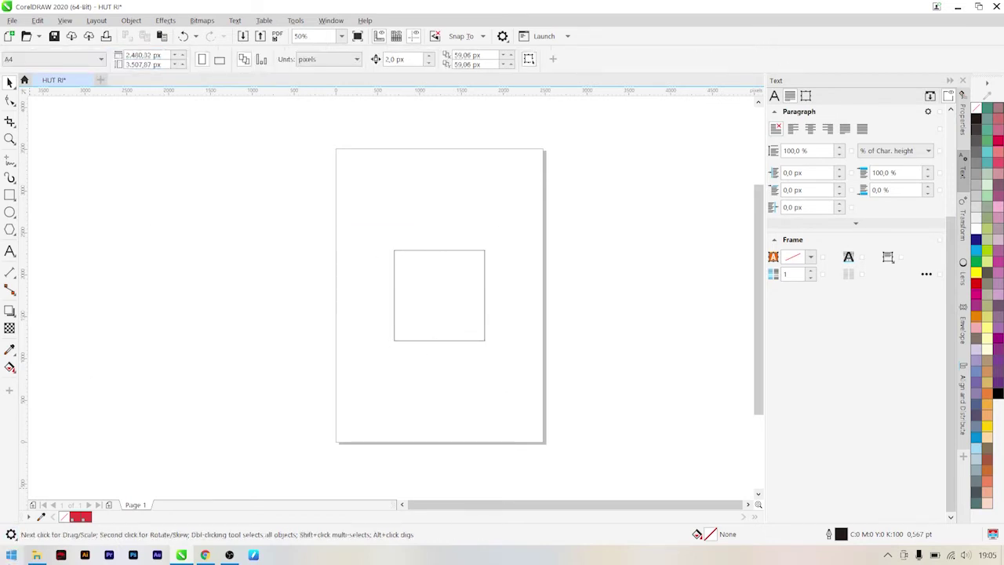
- Import the 76 logo, volcano photo, red ornament pattern and Devix Channel logo from the file explorer, and move the 76 logo and photo off the page
left_click(37, 555)
left_click_drag(251, 314, 624, 291)
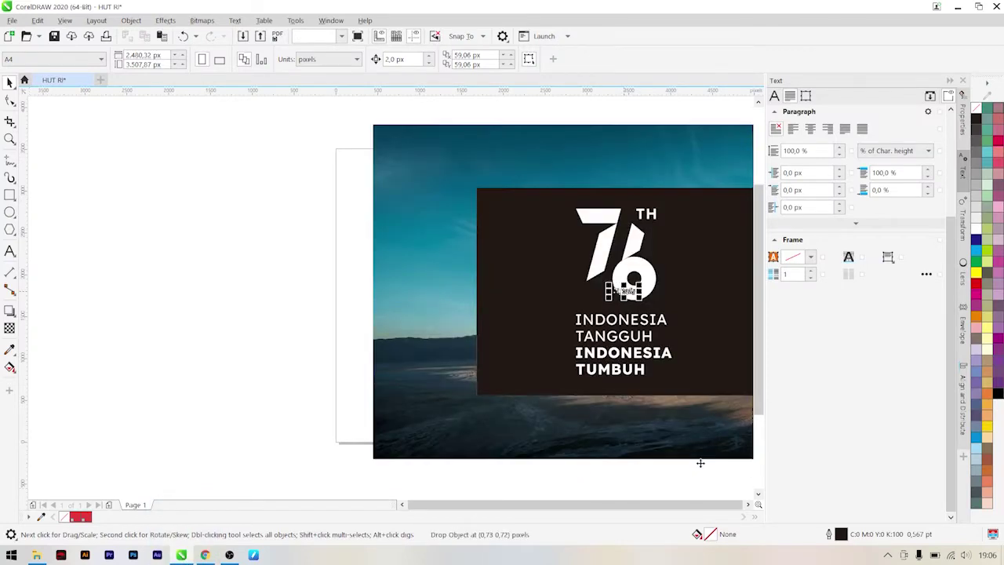
scroll(682, 443, "right", 3)
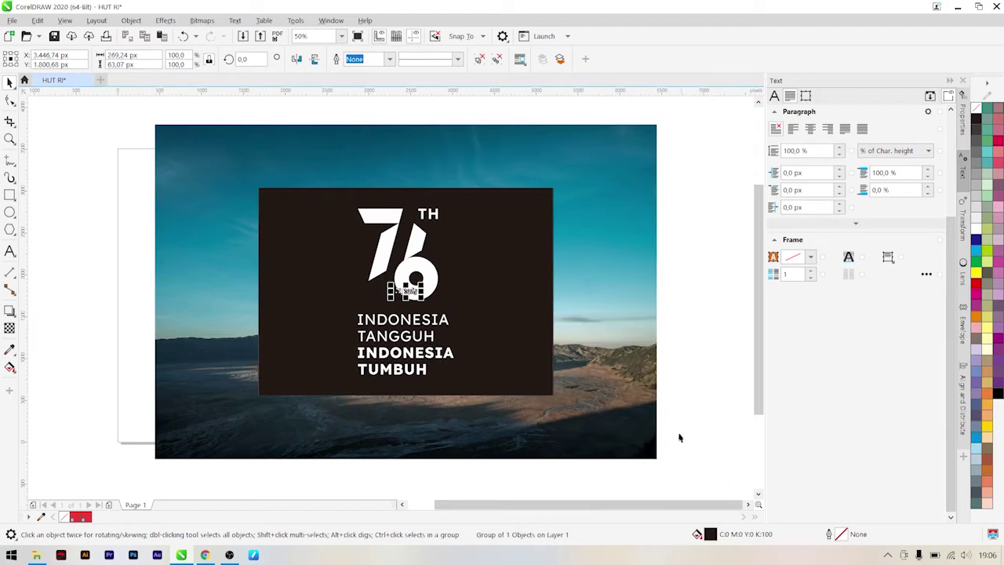
scroll(652, 420, "right", 1)
scroll(638, 408, "down", 2)
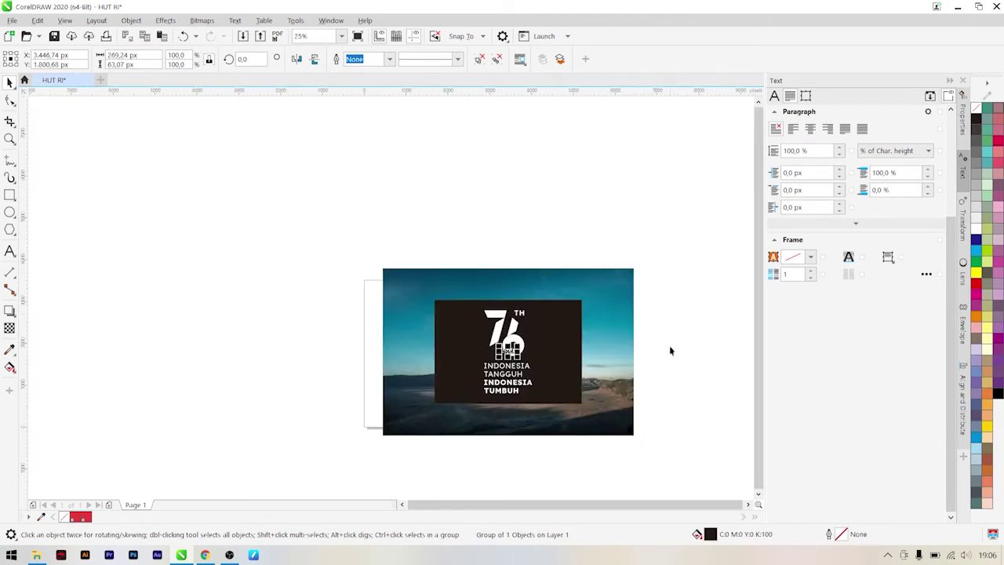
left_click_drag(541, 327, 235, 229)
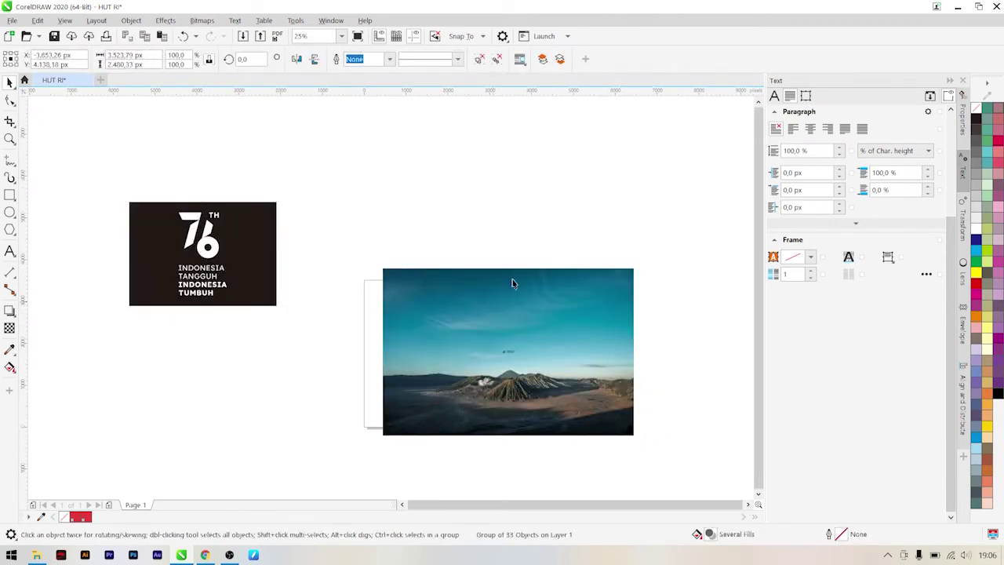
left_click_drag(512, 283, 685, 168)
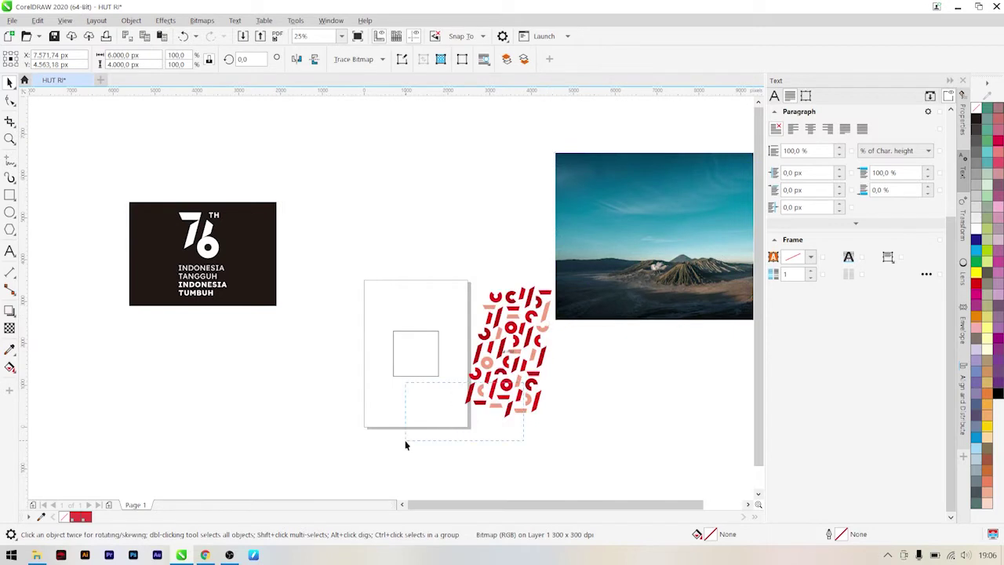
- Scale the red ornament pattern to 39% and place it across the page's lower-left edge
left_click_drag(405, 445, 405, 445)
left_click_drag(500, 392, 424, 428)
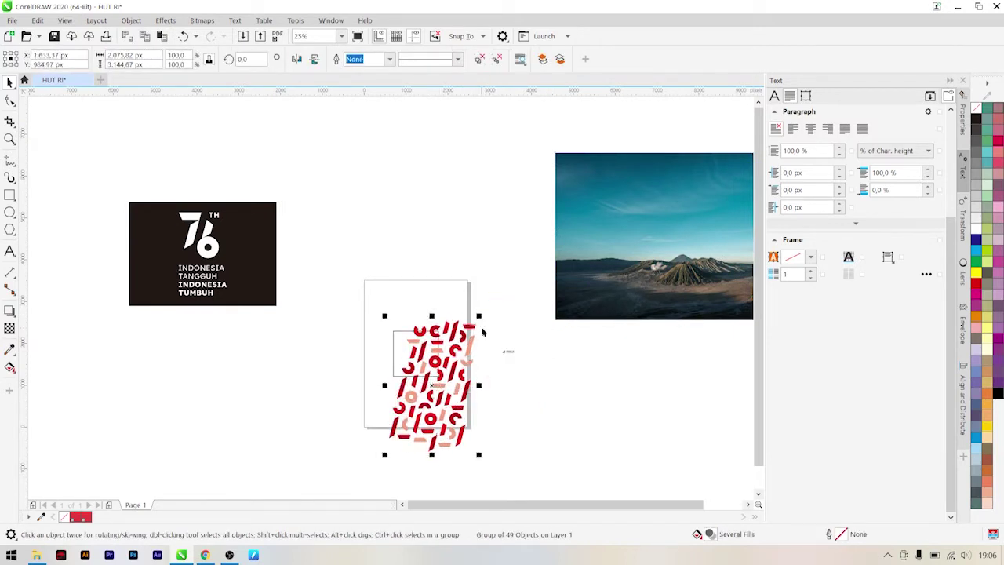
left_click_drag(479, 315, 401, 384)
scroll(408, 367, "up", 2)
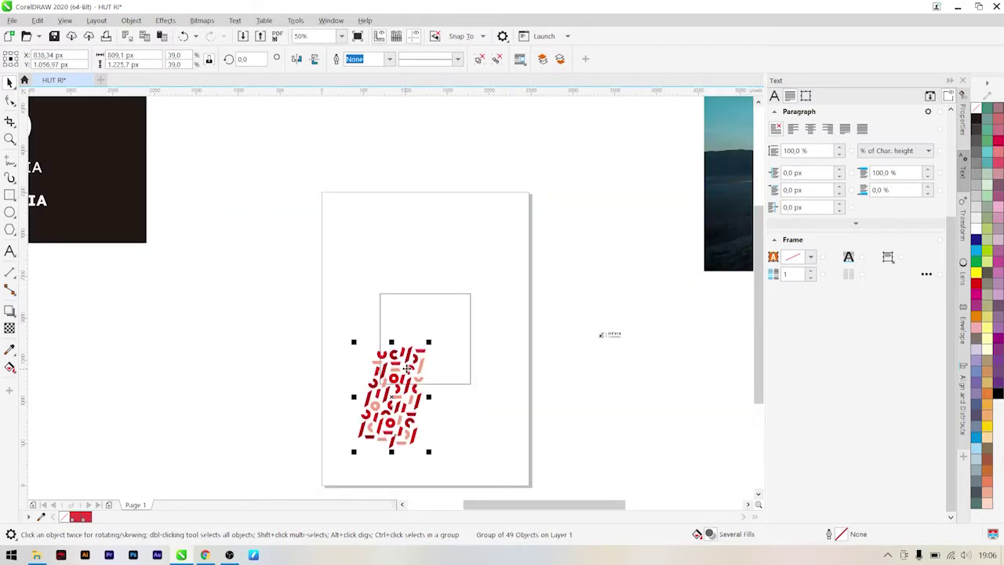
scroll(422, 363, "up", 2)
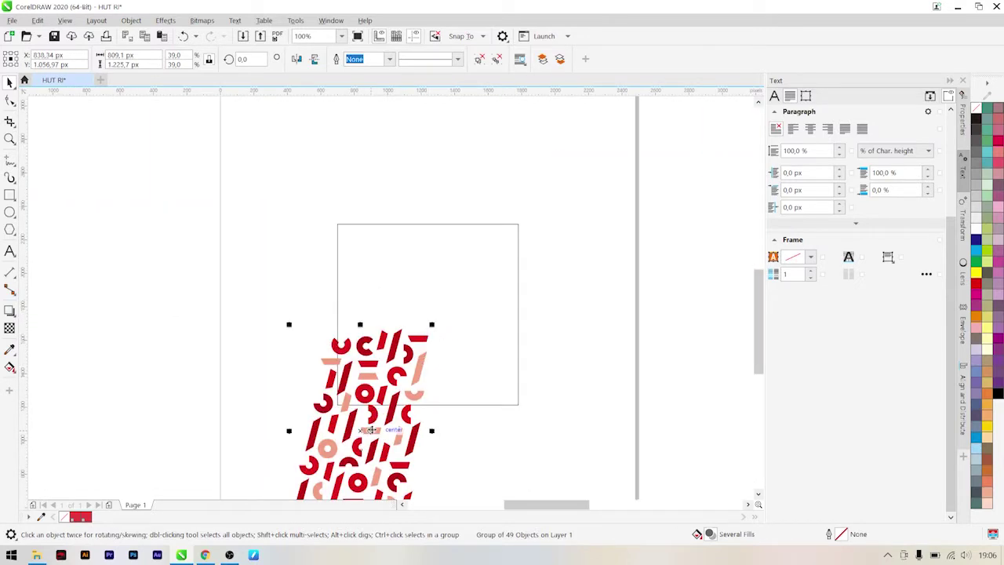
left_click_drag(371, 430, 244, 445)
- Scale the volcano photo to 34.7% and centre it on the page over the square
scroll(310, 403, "down", 3)
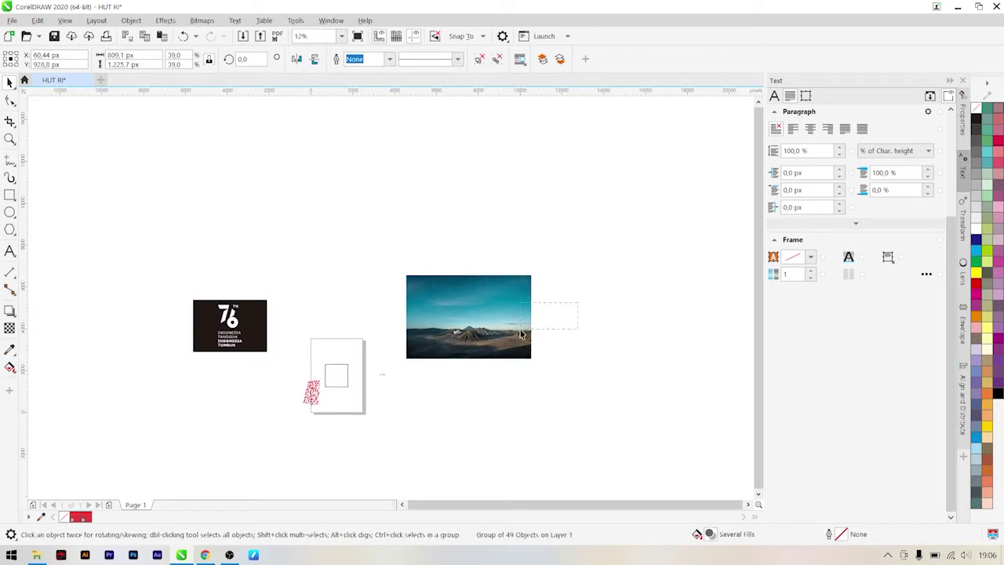
left_click(521, 333)
left_click_drag(500, 336, 401, 367)
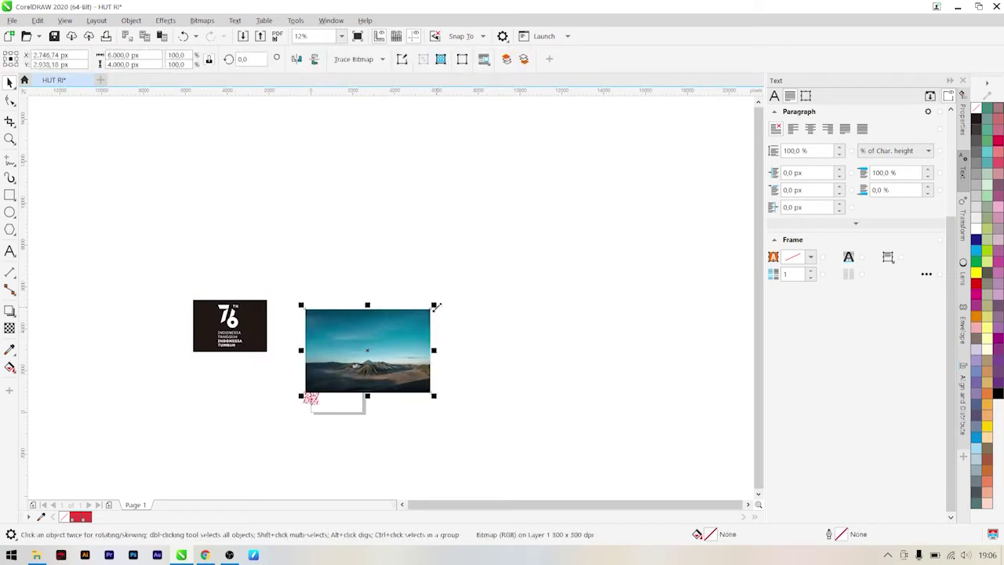
left_click_drag(436, 306, 376, 354)
scroll(346, 385, "up", 3)
left_click_drag(424, 246, 408, 256)
scroll(366, 354, "up", 2)
scroll(361, 340, "down", 2)
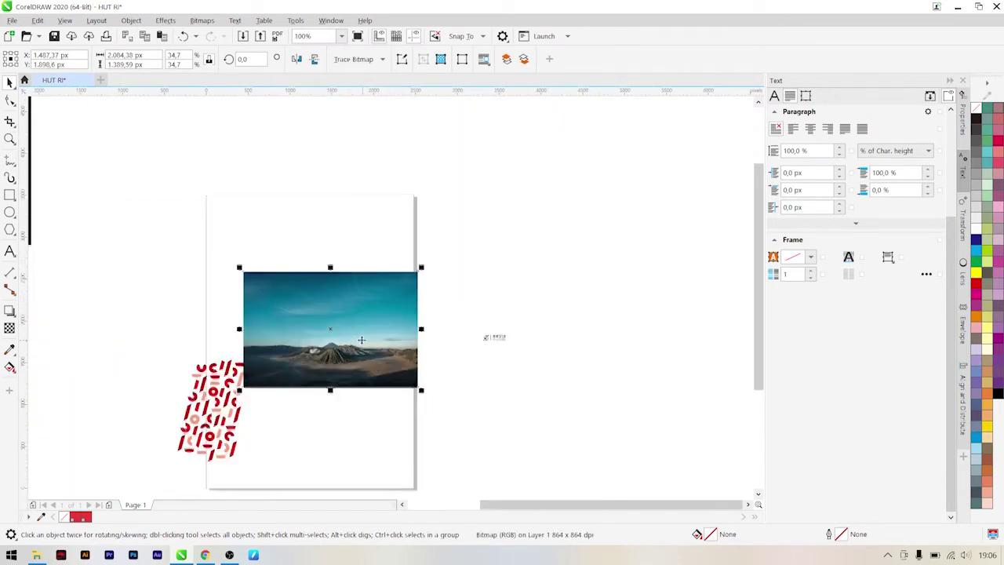
scroll(361, 340, "up", 2)
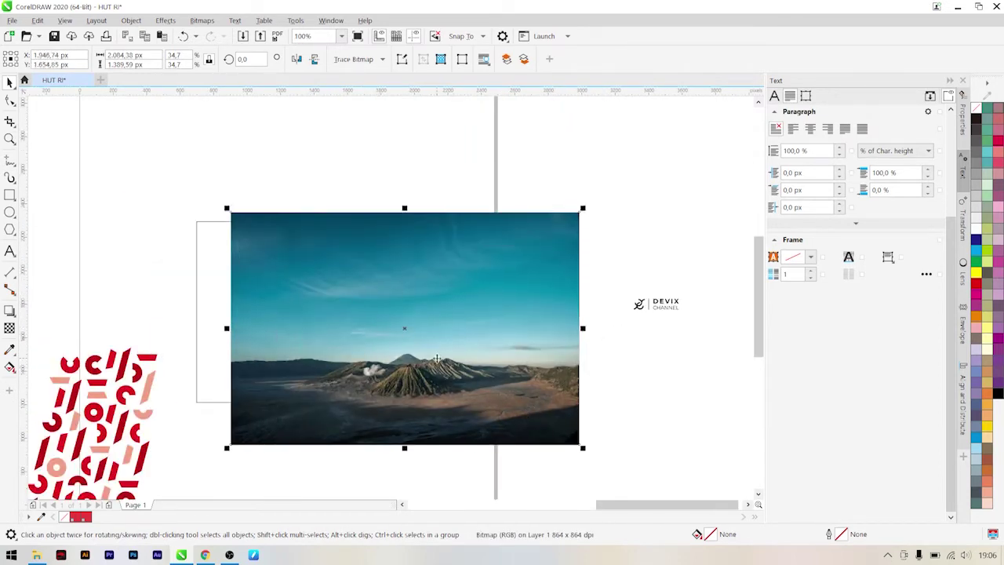
key("p")
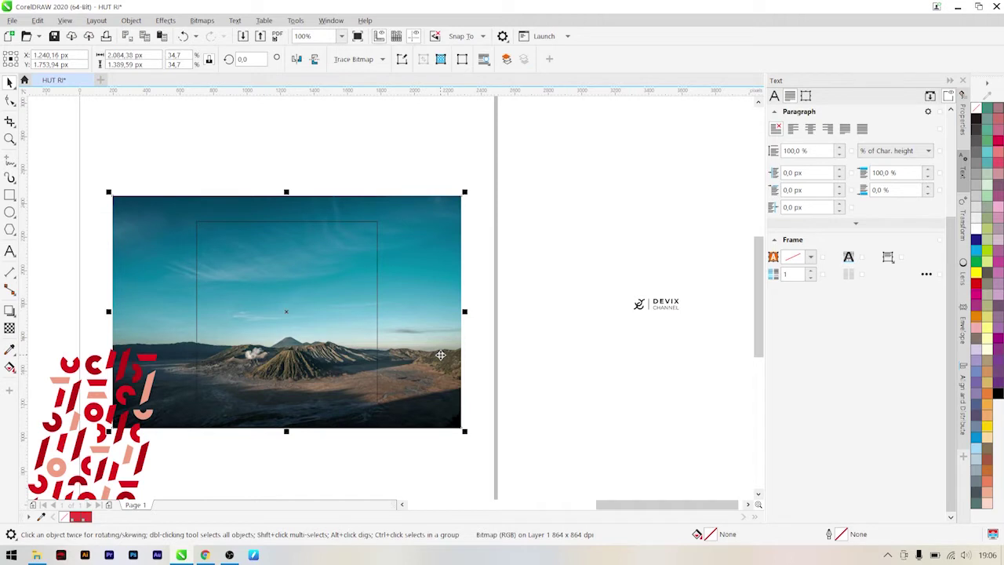
- Place the volcano photo inside the square with PowerClip and remove the square's outline
left_click(605, 221)
left_click(439, 239)
left_click(131, 20)
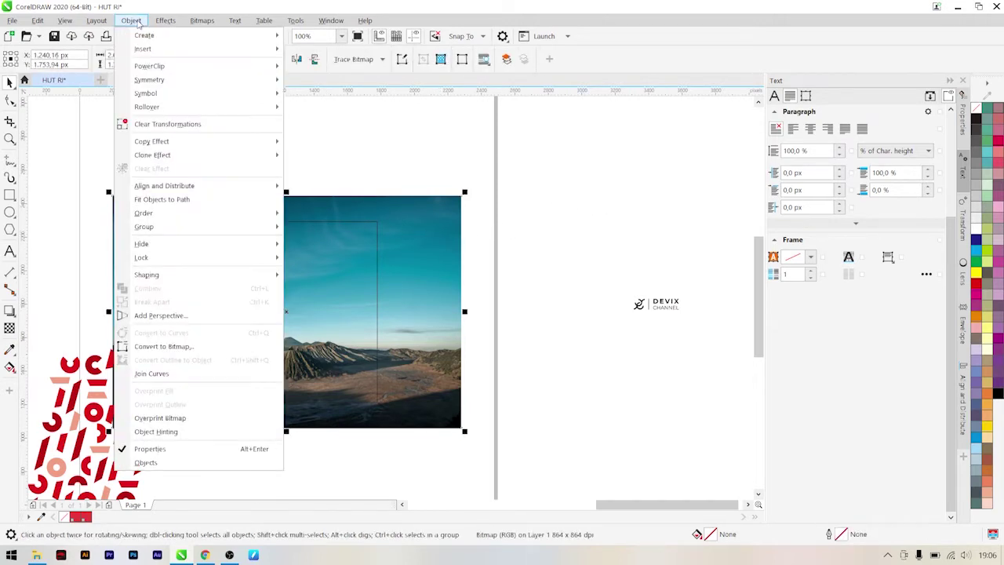
mouse_move(154, 68)
left_click(330, 66)
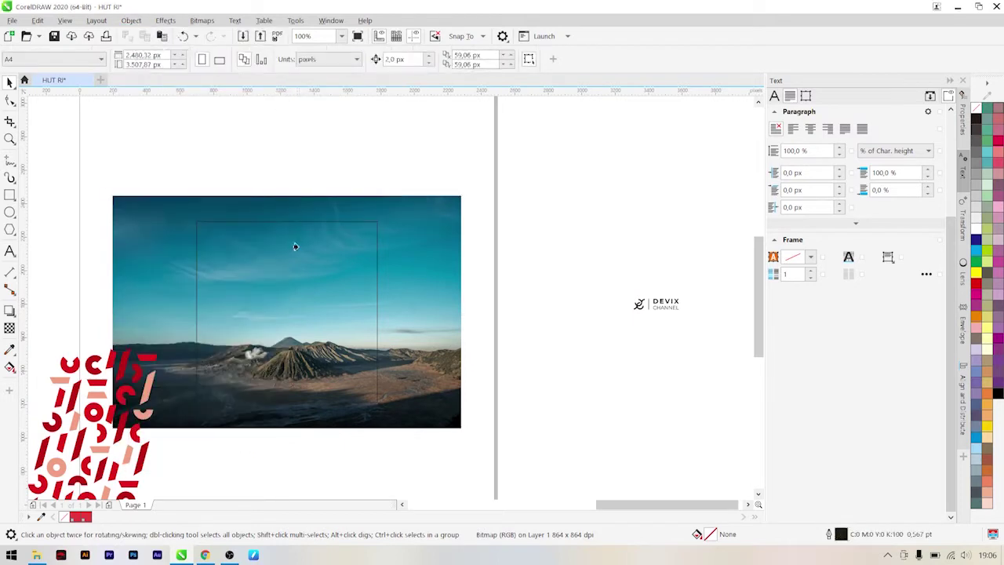
left_click(294, 247)
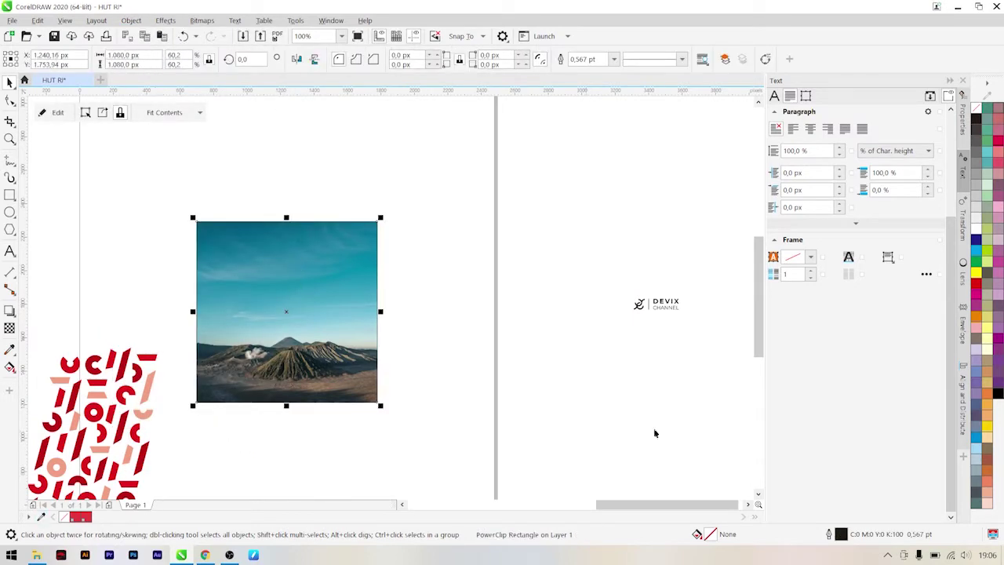
right_click(66, 518)
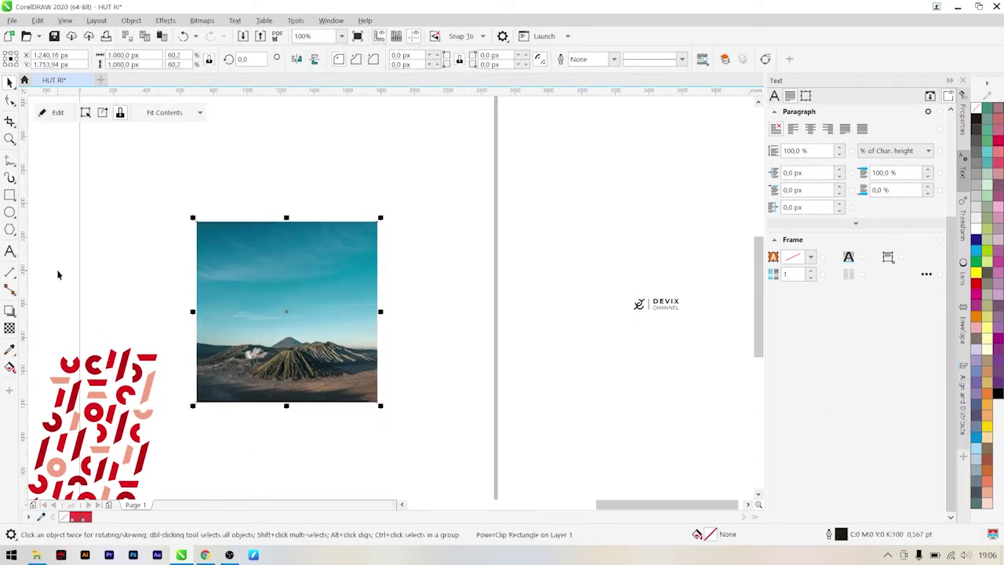
left_click(450, 269)
- Move the dark 76 logo artwork next to the page's left edge
scroll(656, 296, "down", 2)
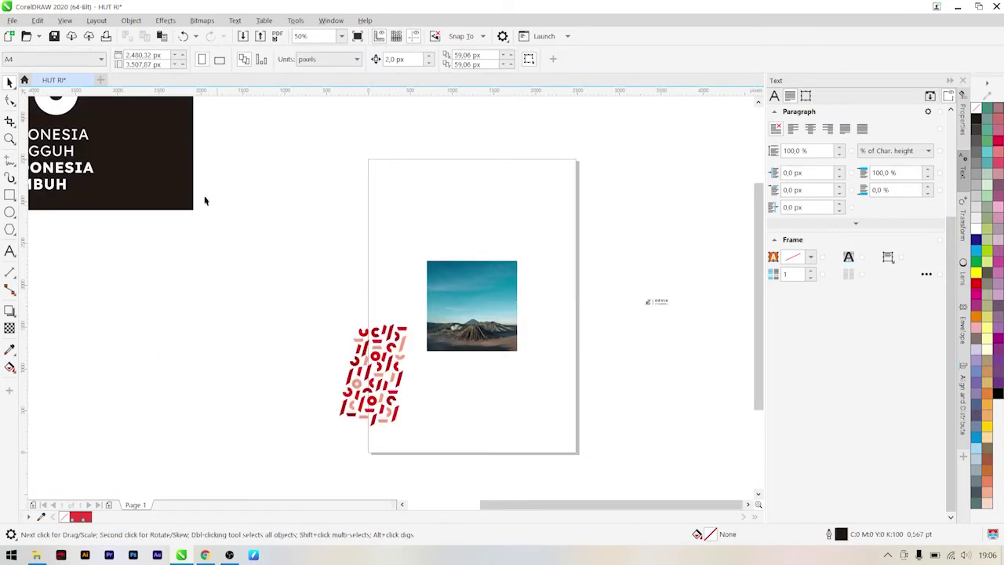
left_click_drag(132, 151, 299, 305)
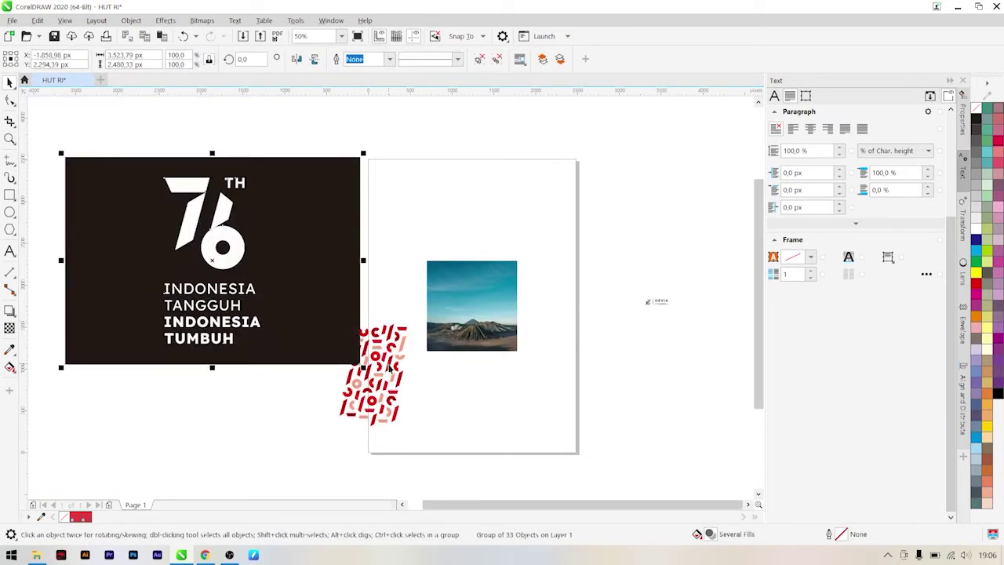
left_click(400, 386)
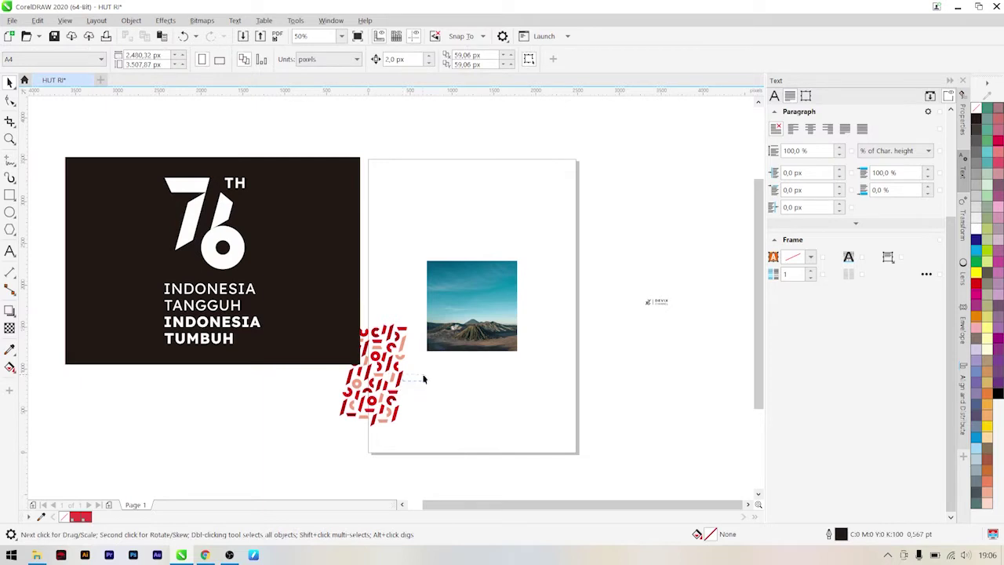
- Move the red ornament pattern over the photo's lower-left corner and scale it to 29%
left_click_drag(397, 380, 463, 368)
scroll(463, 366, "up", 2)
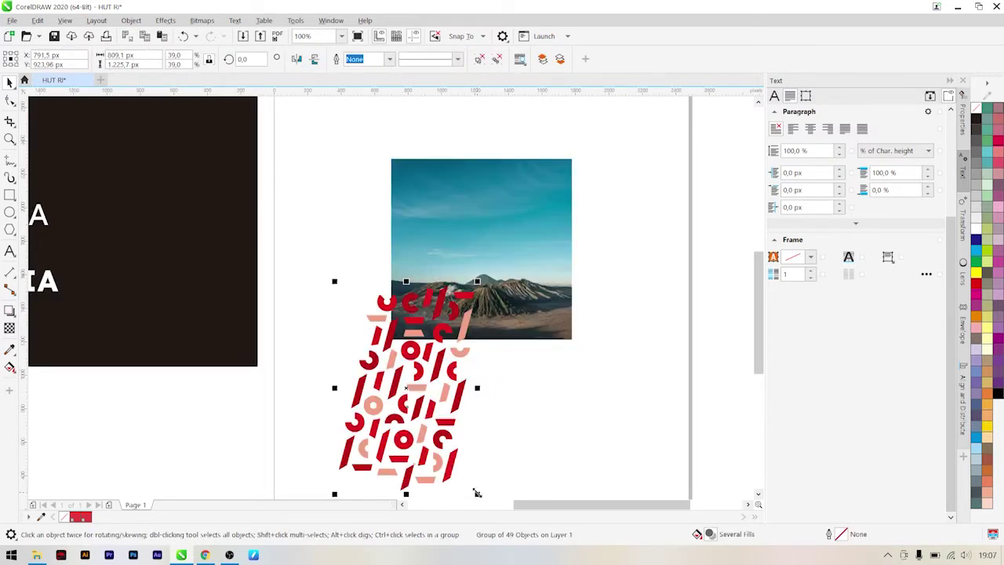
left_click_drag(476, 493, 440, 438)
scroll(396, 365, "up", 2)
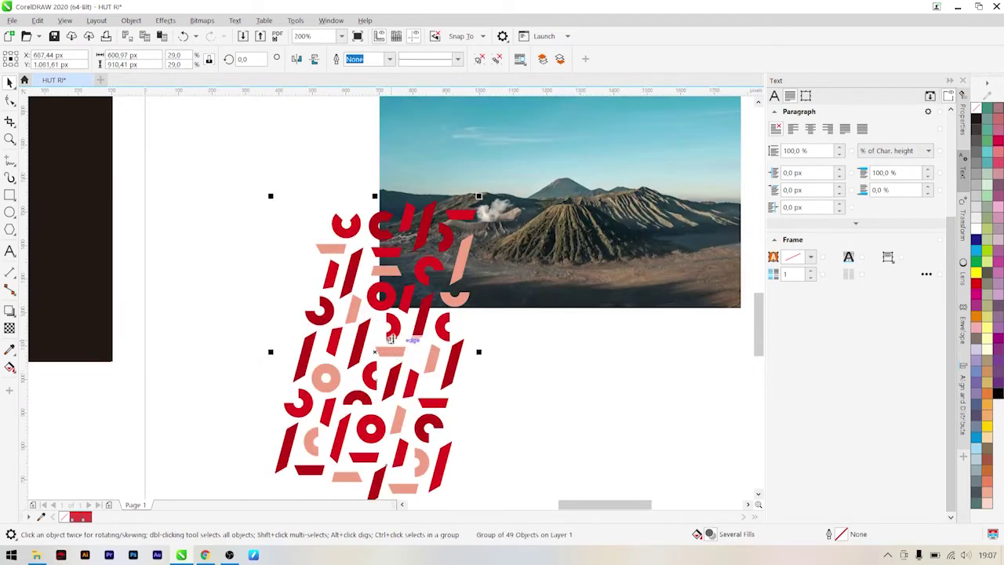
left_click_drag(391, 339, 422, 372)
left_click(269, 337)
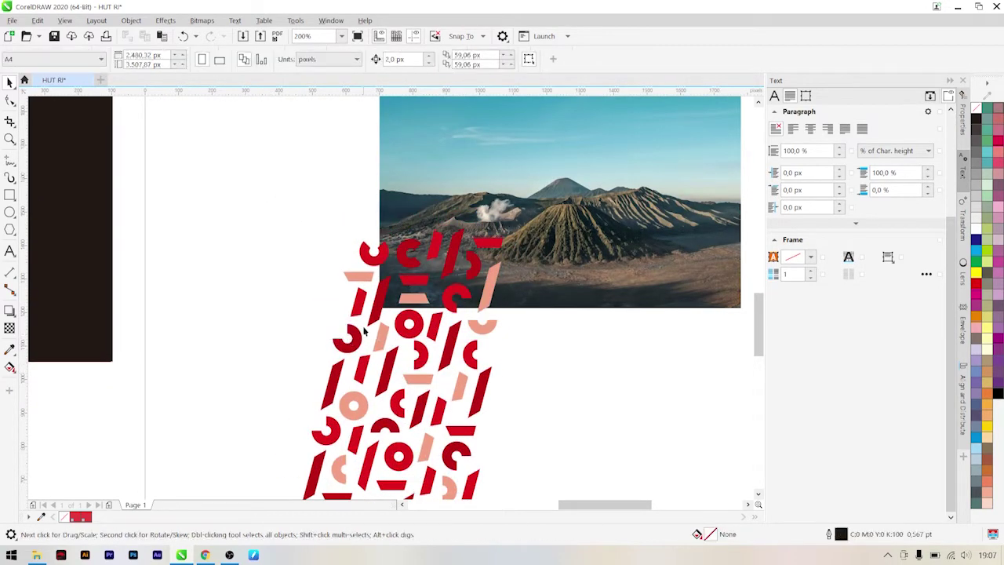
- Shift the red pattern slightly over the photo's lower-left corner and reduce its scale to 26%
mouse_move(421, 333)
left_mouse_down()
mouse_move(416, 322)
mouse_move(422, 335)
mouse_move(429, 318)
mouse_move(429, 335)
left_mouse_up()
left_click(239, 322)
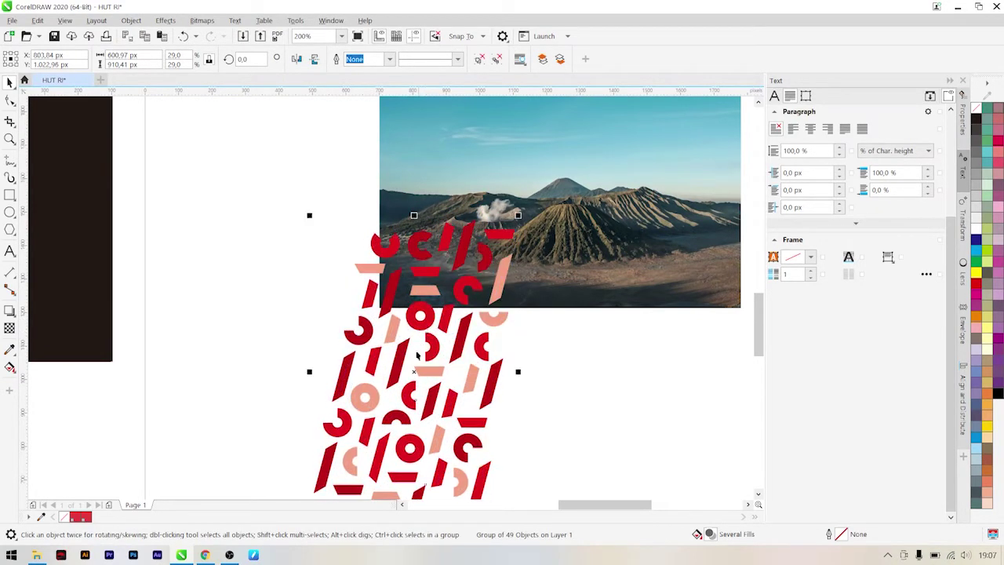
scroll(409, 366, "down", 2)
left_click_drag(357, 448, 353, 437)
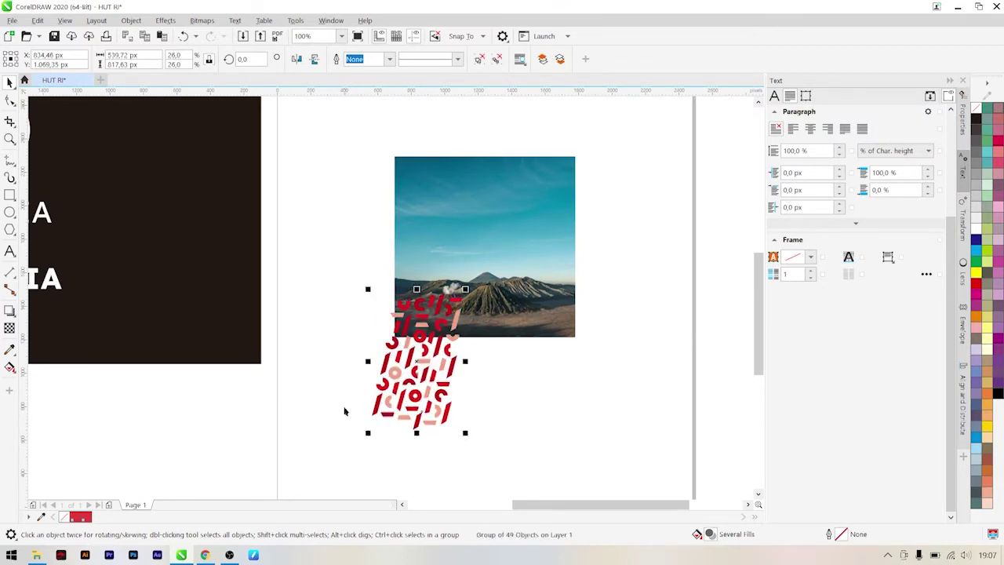
left_click(343, 410)
- PowerClip the red ornament pattern inside the square that holds the volcano photo
scroll(441, 323, "up", 2)
left_click(437, 380)
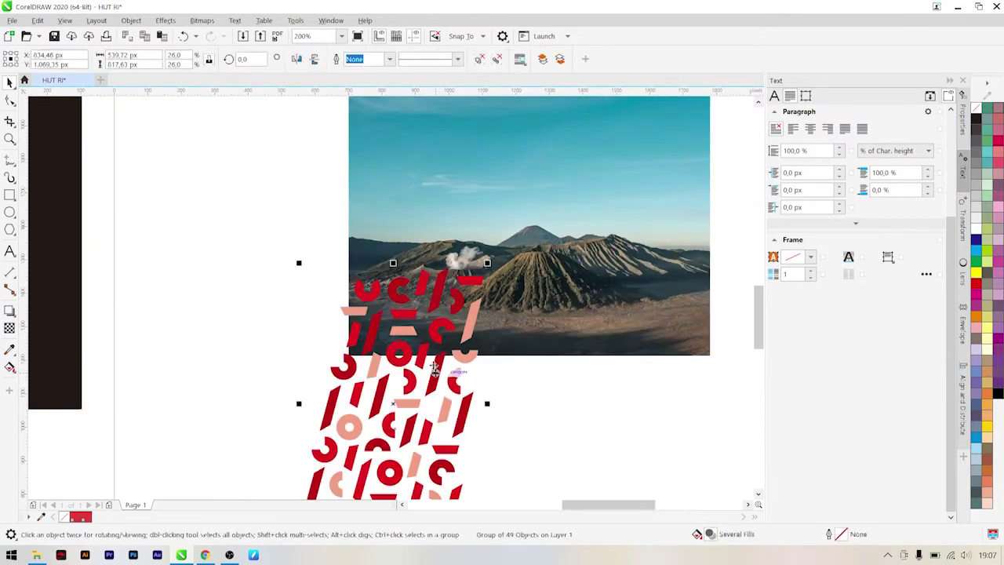
left_click(131, 21)
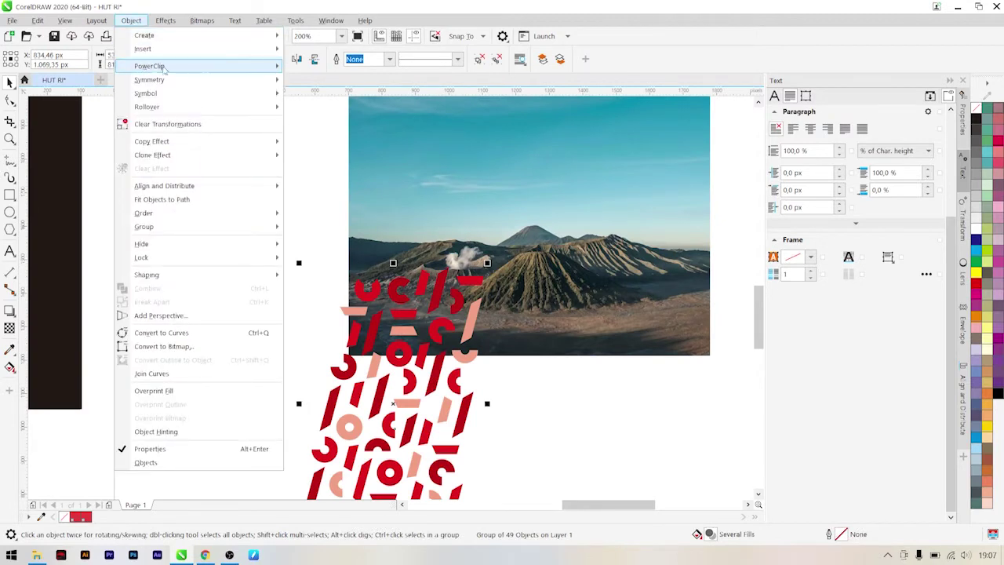
mouse_move(149, 67)
left_click(329, 67)
left_click(430, 161)
scroll(267, 244, "down", 1)
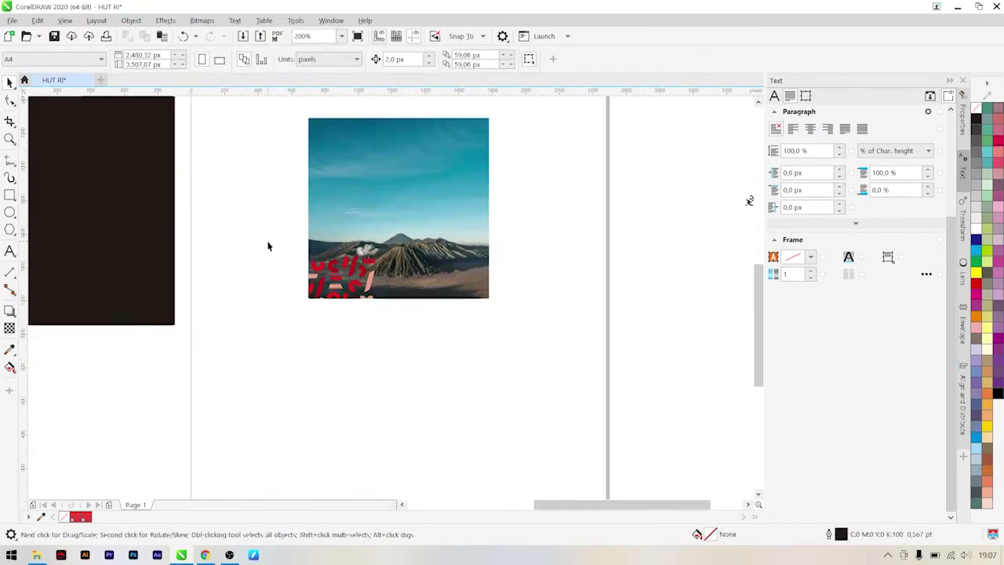
- Ungroup the dark logo artwork and its inner logo group so the 76 TH mark separates from the slogan text
scroll(480, 171, "down", 1)
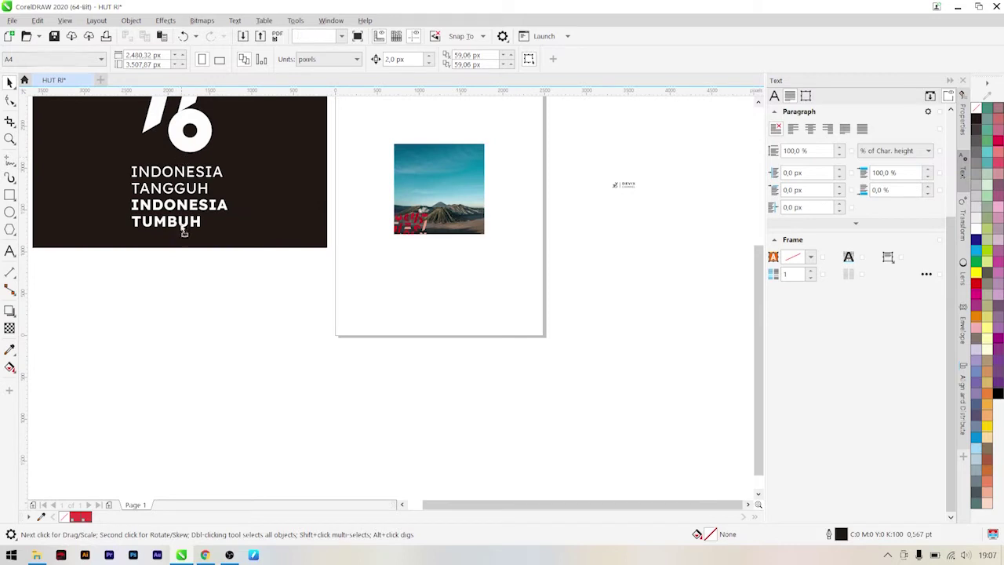
left_click_drag(183, 228, 180, 344)
right_click(175, 250)
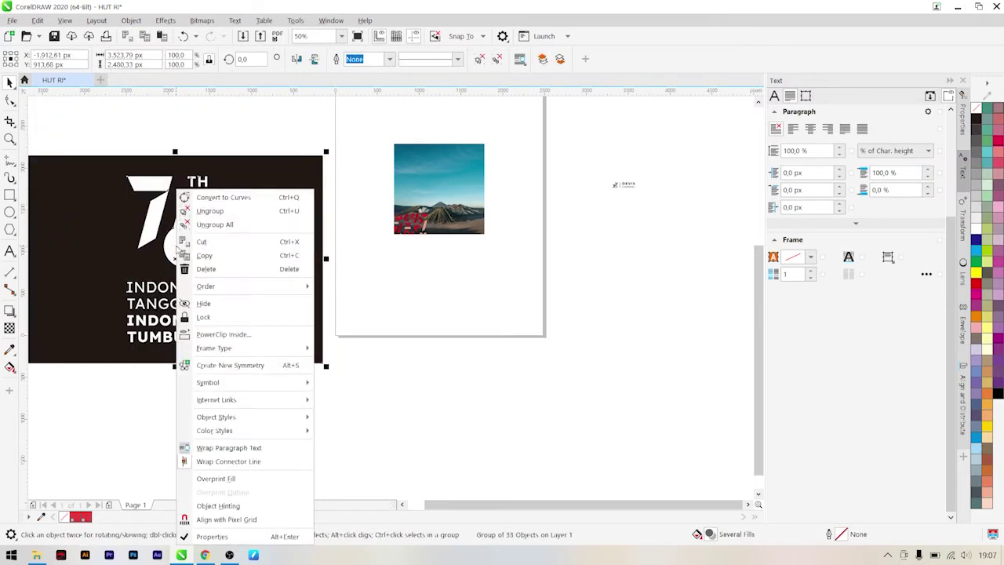
left_click(205, 212)
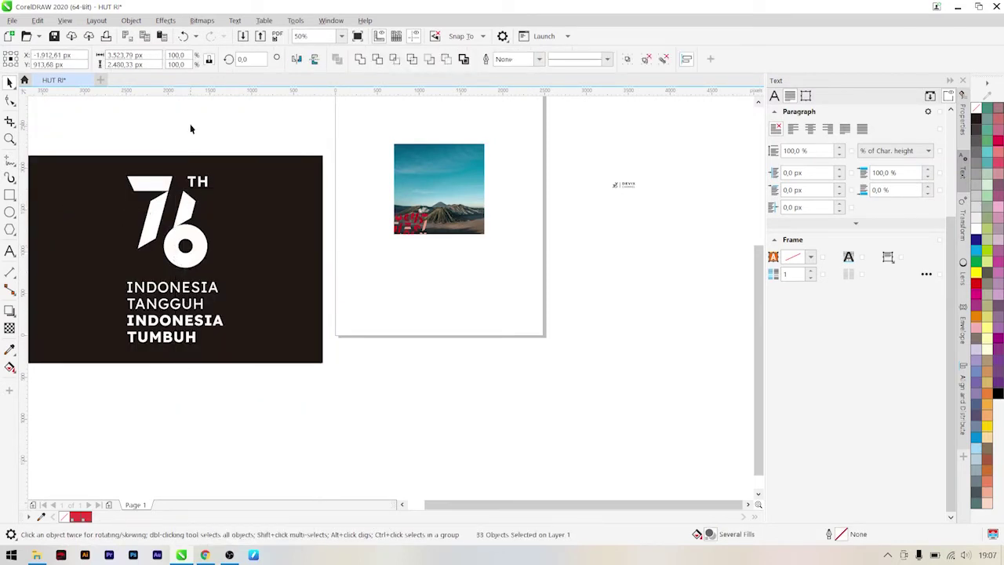
left_click(182, 222)
right_click(182, 222)
left_click(188, 209)
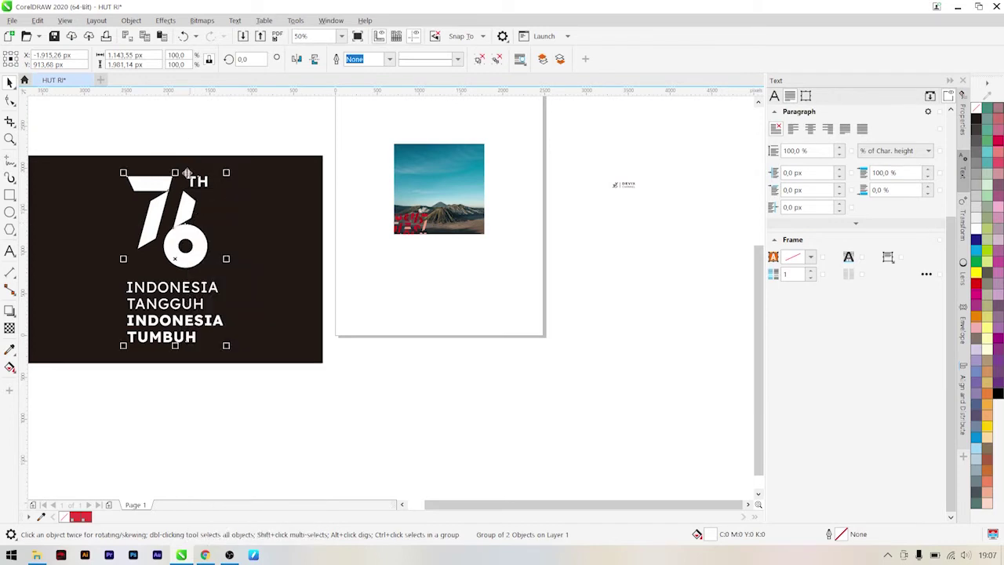
left_click(184, 180)
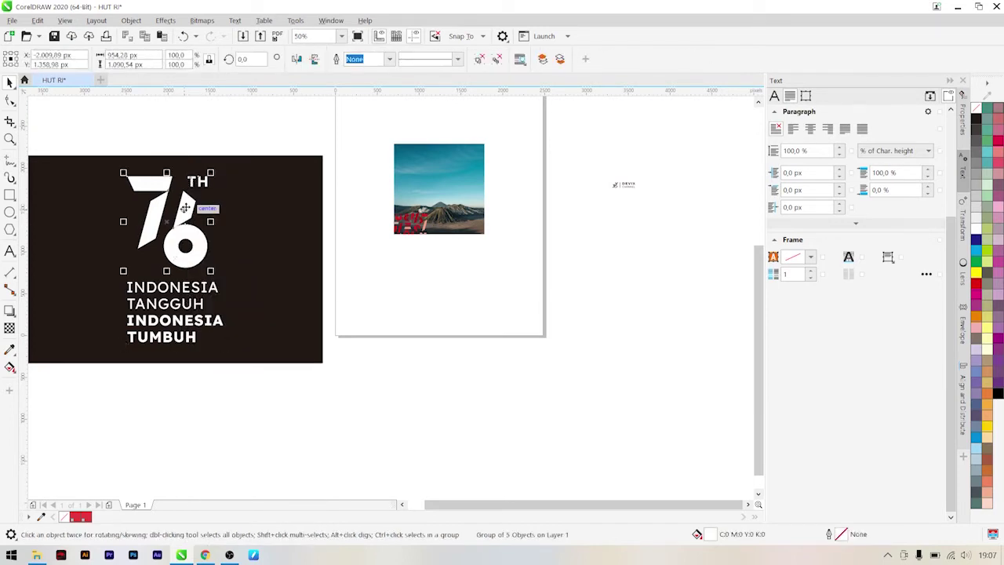
- Move the white 76 TH logo onto the photo's sky area and scale it to 23.7%
left_click_drag(227, 202, 431, 167)
scroll(441, 199, "up", 2)
scroll(432, 167, "down", 2)
scroll(496, 144, "up", 2)
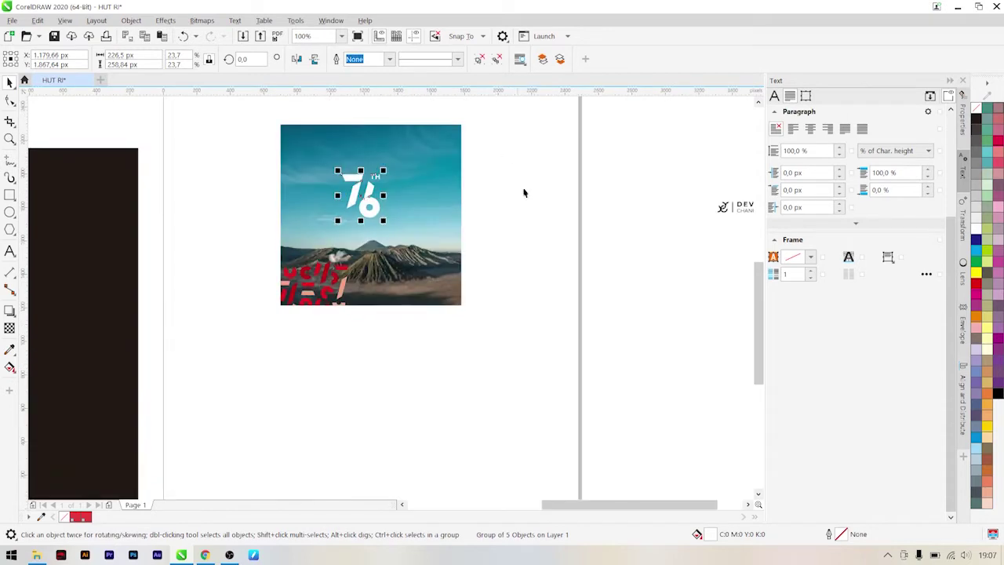
- Place the Devix Channel logo on the photo and align it to the square's right and top edges
left_click_drag(729, 208, 592, 202)
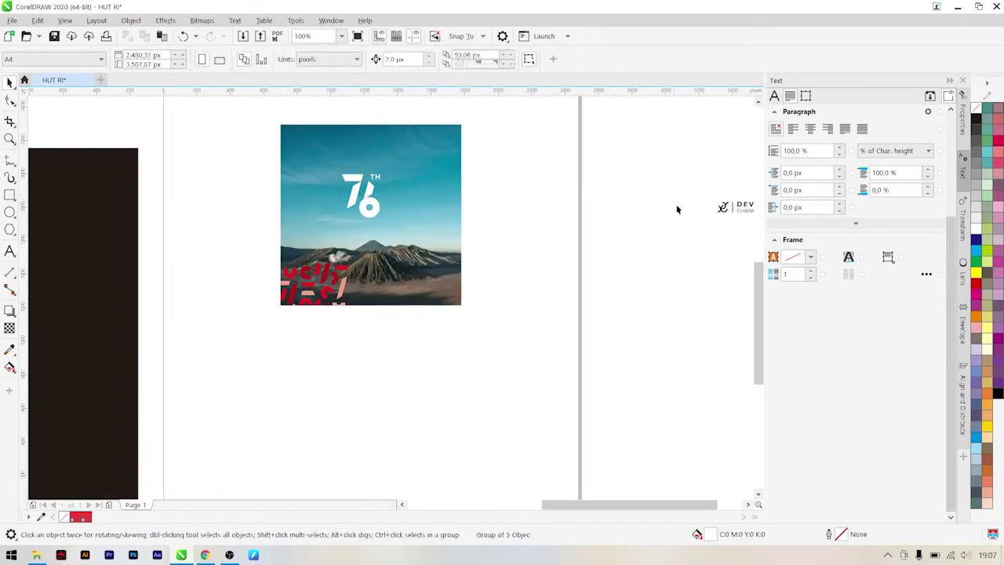
left_click_drag(723, 207, 440, 182)
left_click(442, 186, "shift")
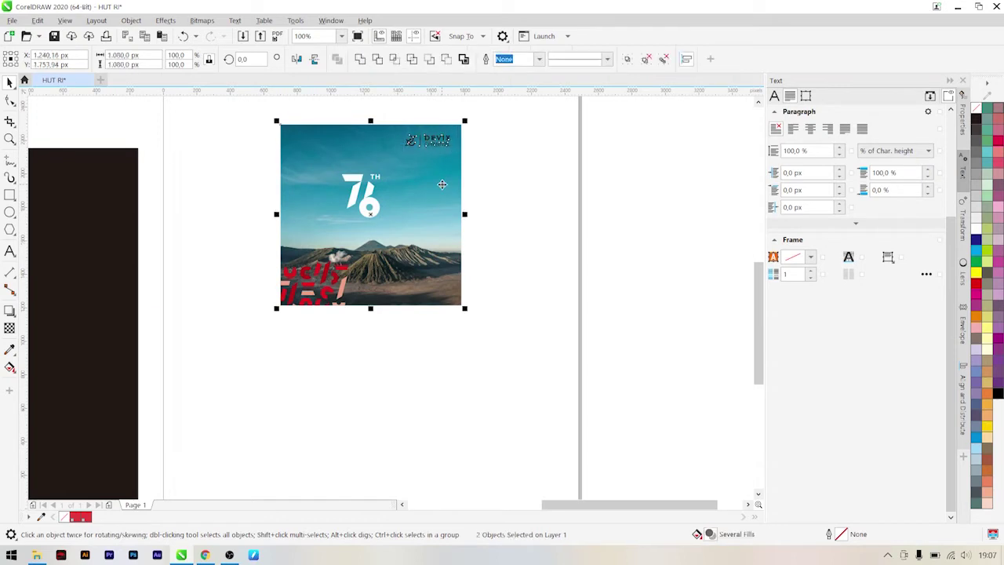
key("r")
left_click(522, 181)
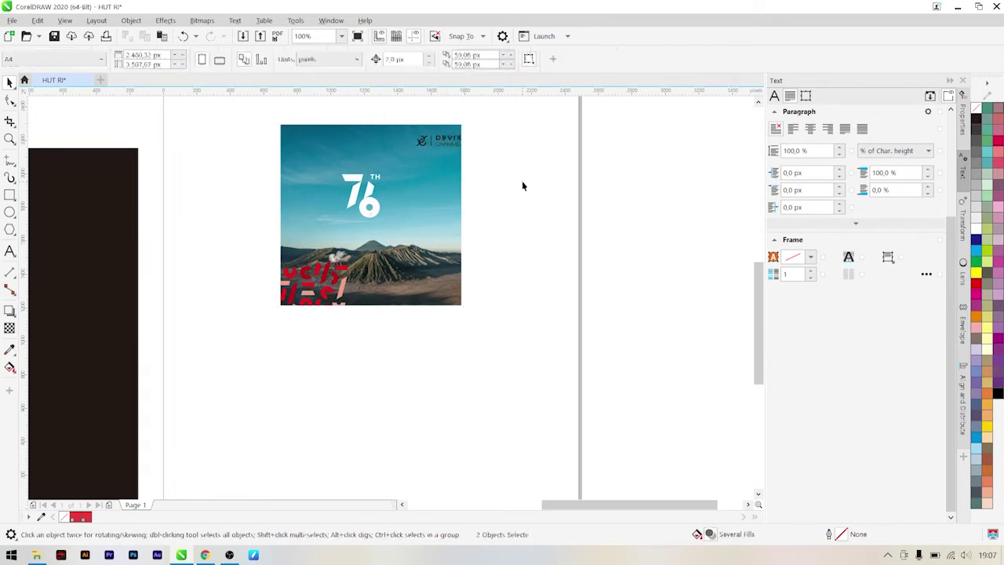
left_click(438, 141)
left_click(440, 183, "shift")
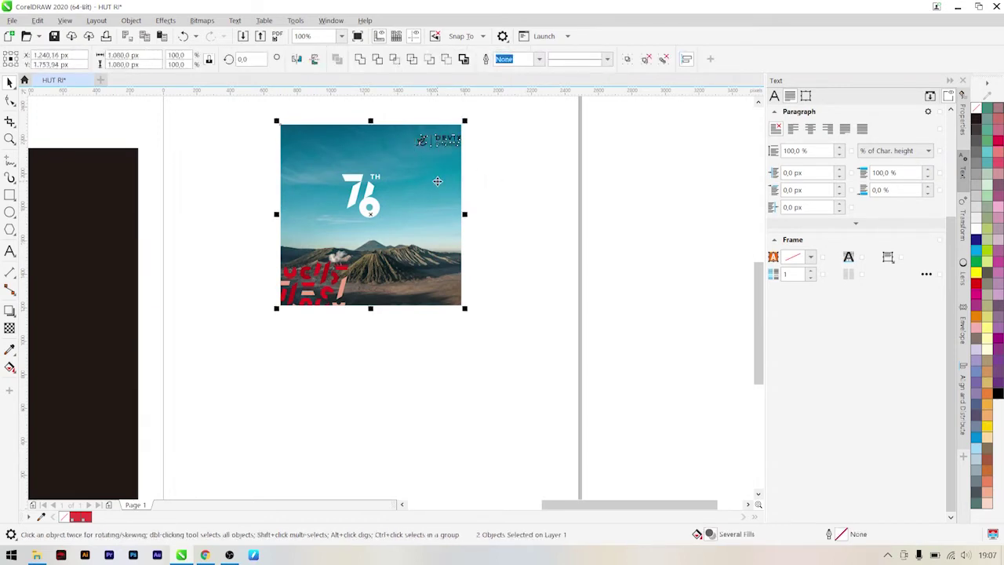
key("t")
left_click(532, 184)
- Move the 76 TH logo slightly up and to the right, near the middle of the photo's sky
scroll(461, 187, "down", 2)
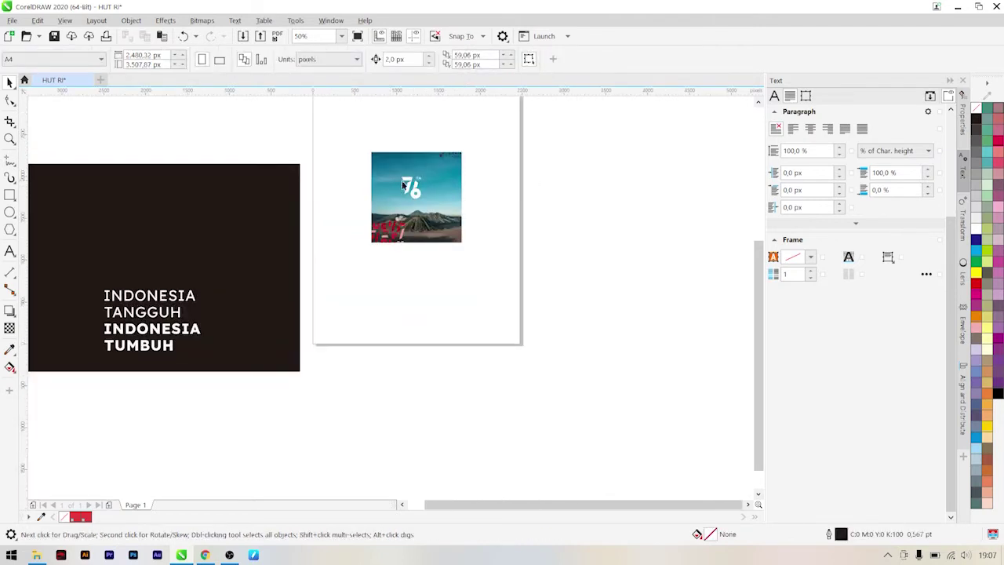
scroll(403, 185, "up", 2)
left_click(426, 201)
left_click_drag(426, 201, 443, 191)
scroll(443, 191, "down", 2)
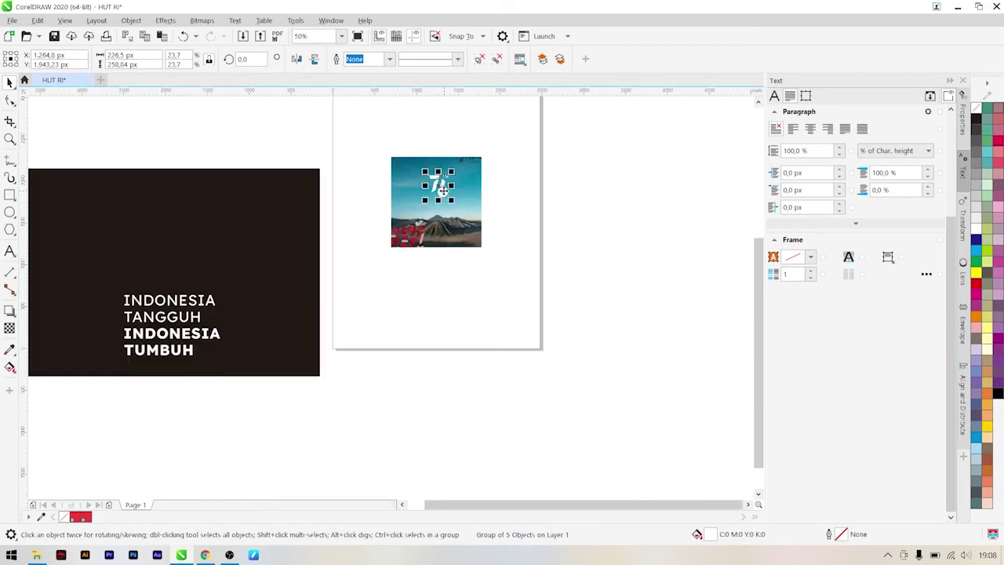
scroll(461, 180, "up", 2)
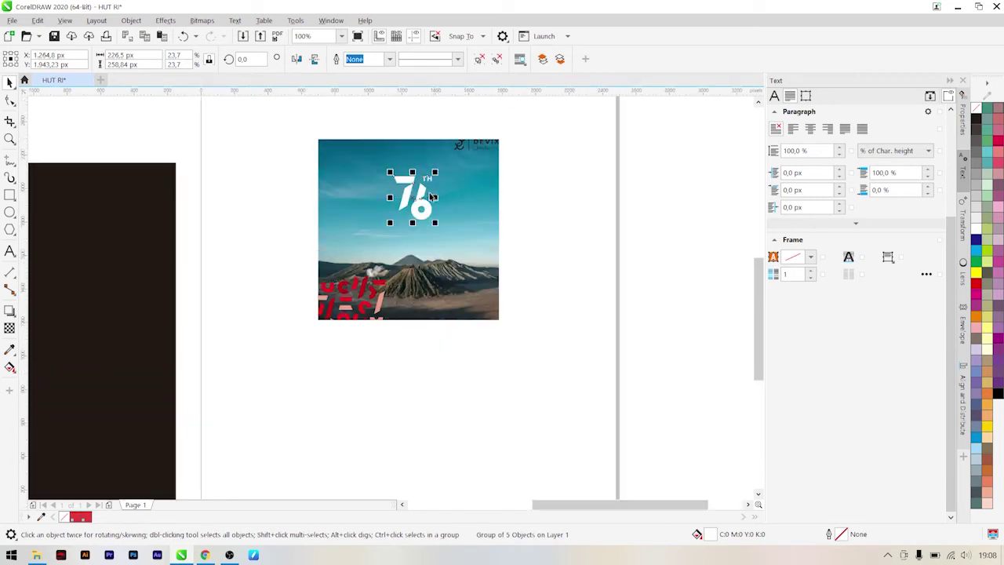
scroll(424, 192, "up", 2)
scroll(423, 192, "down", 2)
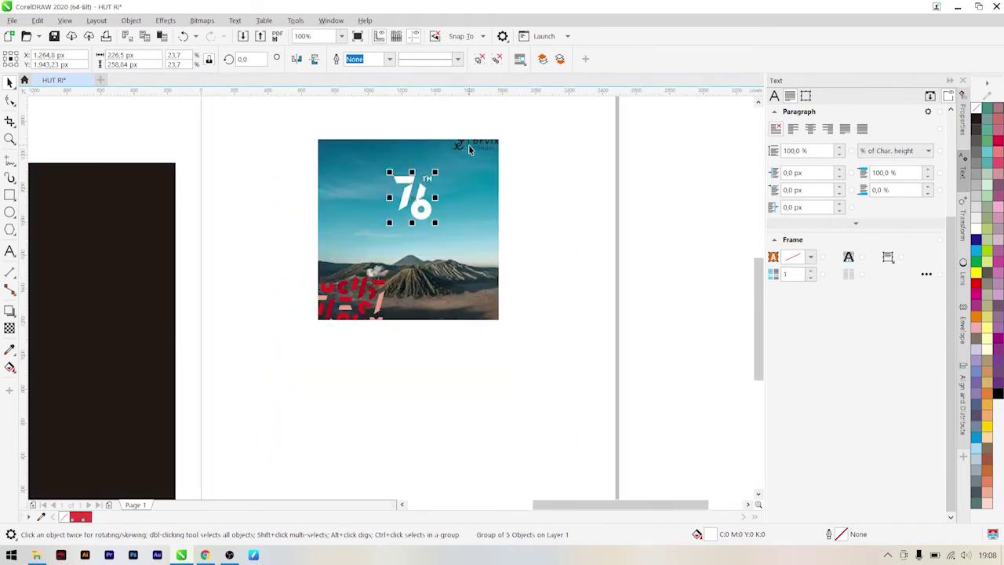
- Nudge the Devix Channel logo down and left to leave a small margin from the square's upper-right corner
left_click(470, 150)
scroll(499, 143, "up", 2)
key("Down")
key("Down")
key("Down")
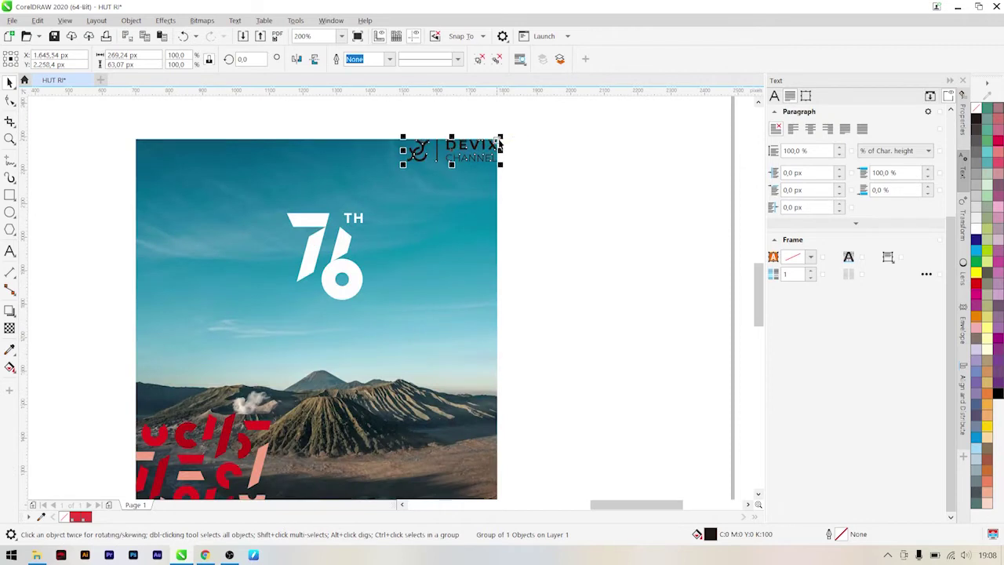
key("Left")
key("Left")
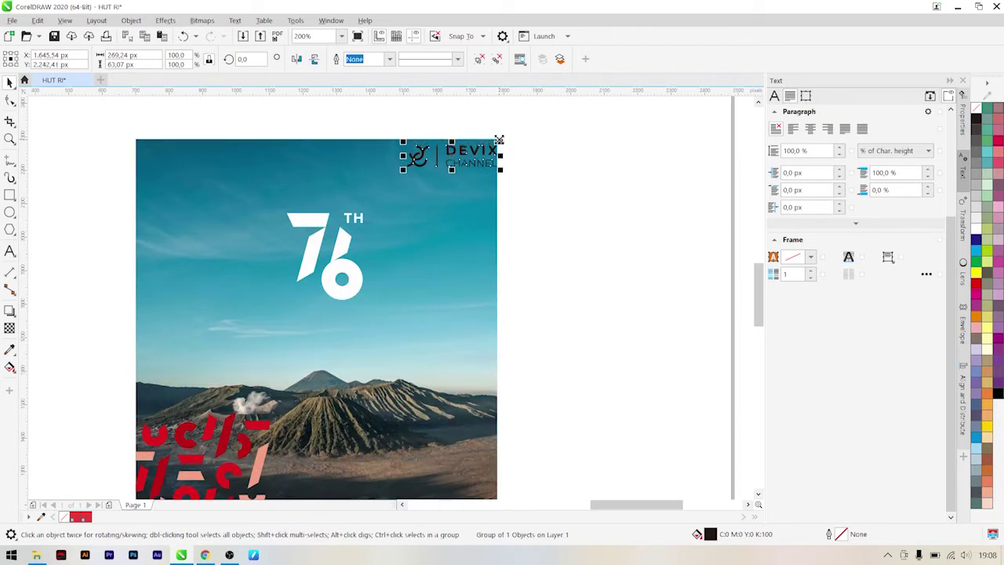
key("Left")
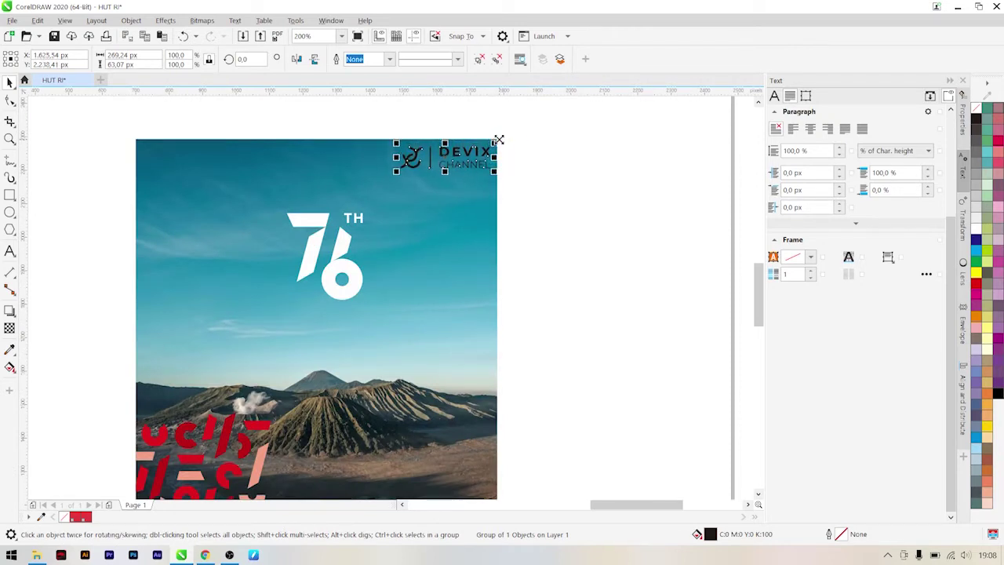
key("Down")
key("Left")
key("Down")
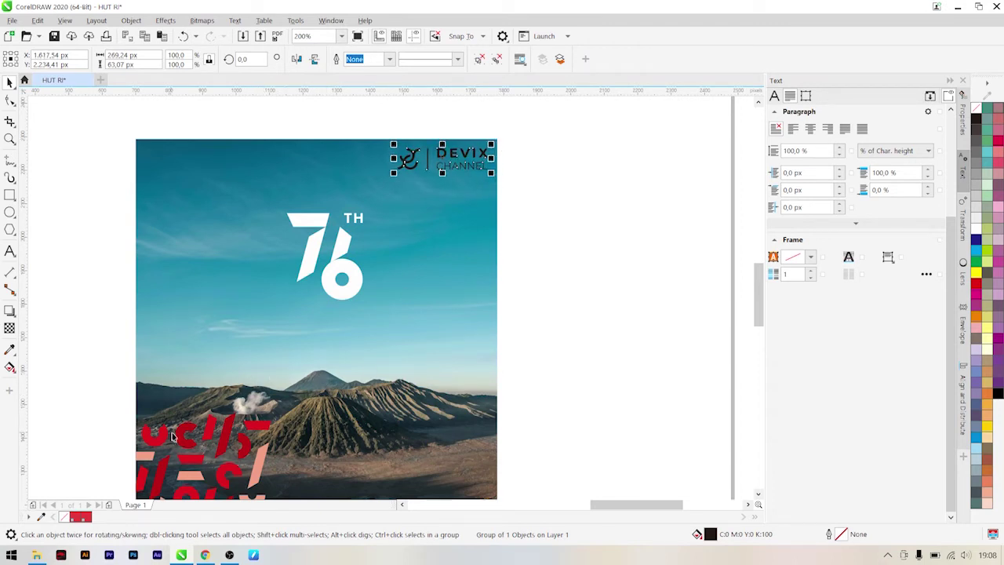
- Fill the Devix Channel logo with white
left_click(550, 168)
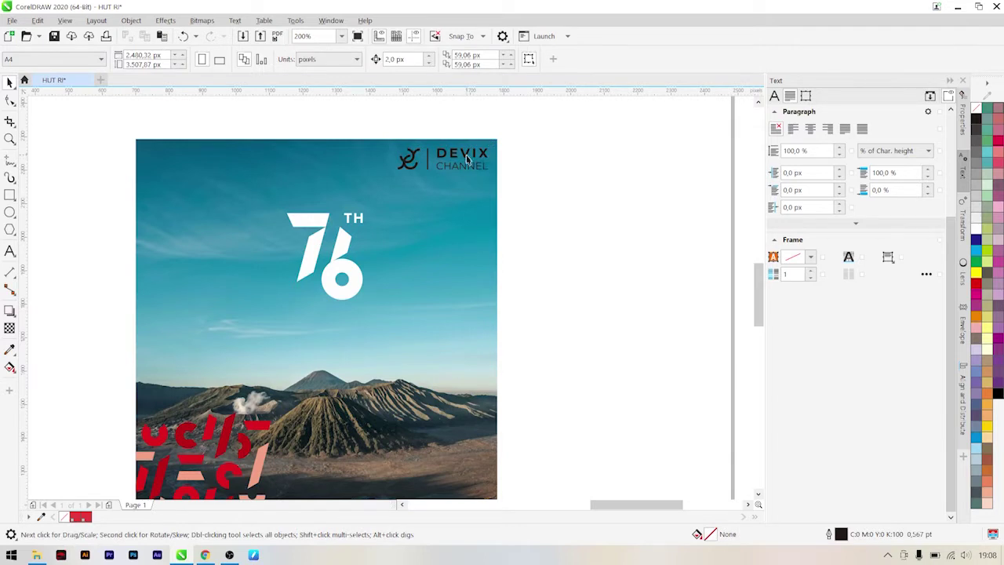
left_click(467, 159)
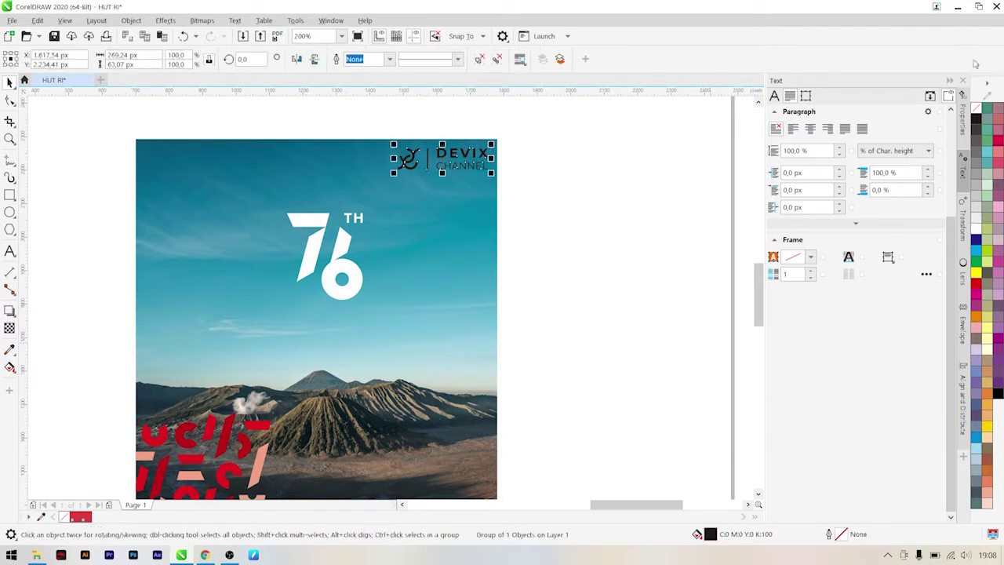
left_click(545, 254)
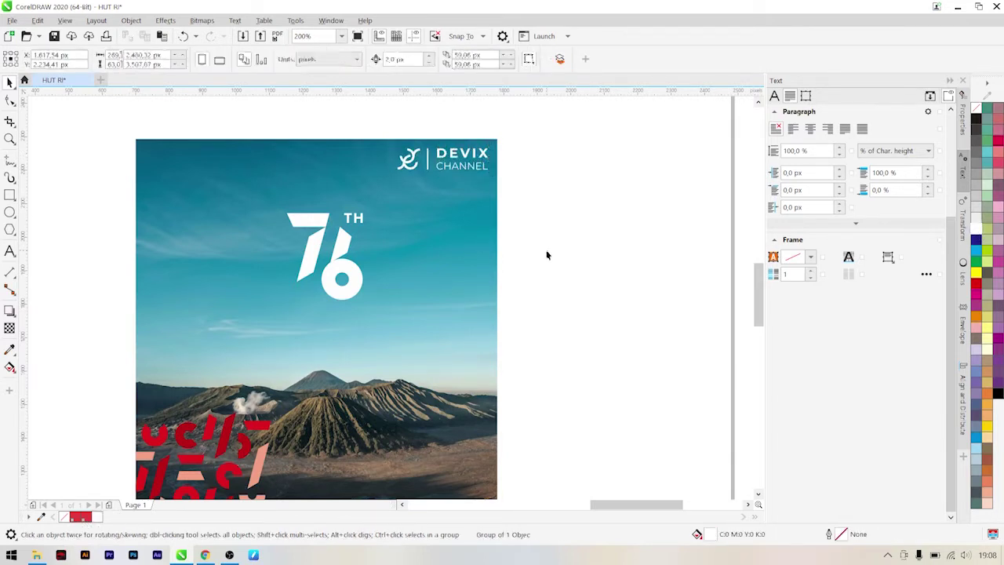
- Edit the photo square's PowerClip contents and fill the red ornament pattern with white
scroll(484, 247, "down", 2)
scroll(364, 365, "up", 2)
scroll(445, 255, "down", 2)
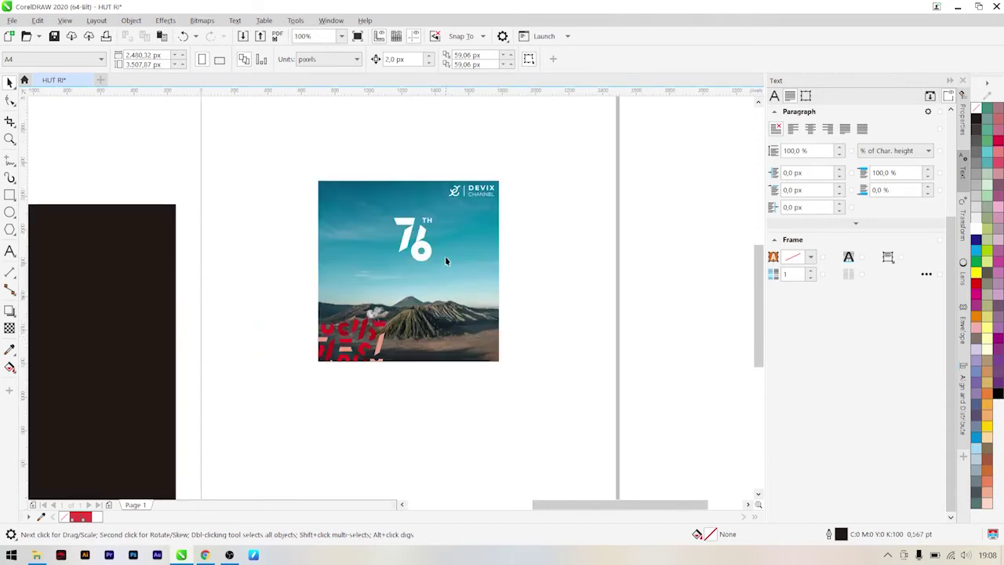
scroll(343, 371, "up", 2)
right_click(353, 419)
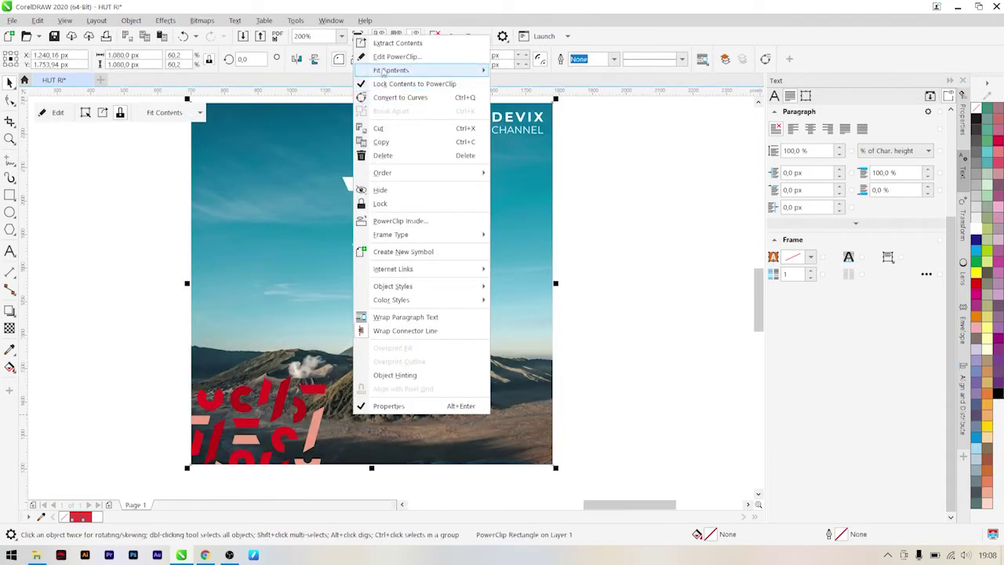
left_click(393, 56)
left_click(287, 403)
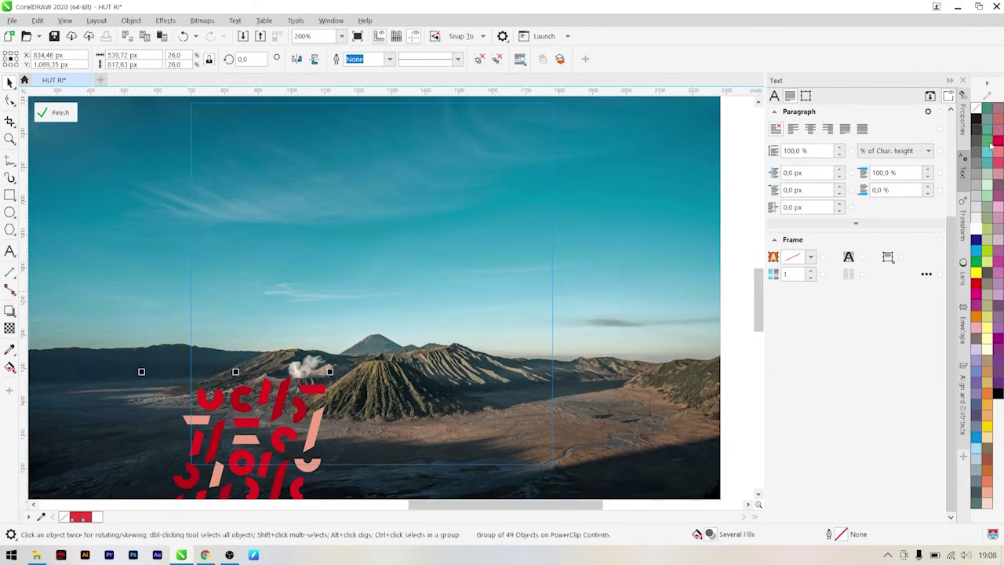
left_click(978, 231)
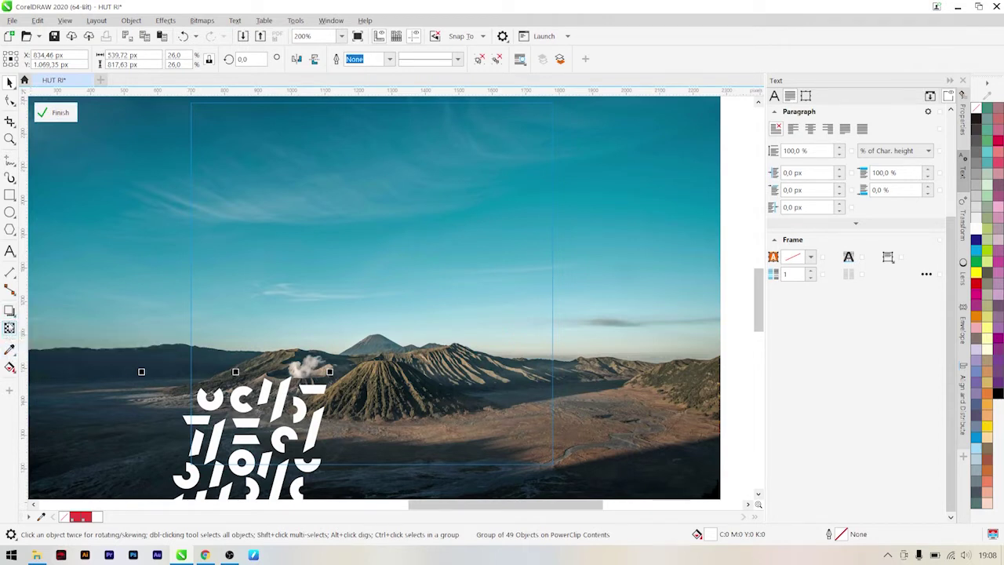
- Apply a uniform transparency of 50 to the white ornament pattern and finish editing the PowerClip
left_click(29, 61)
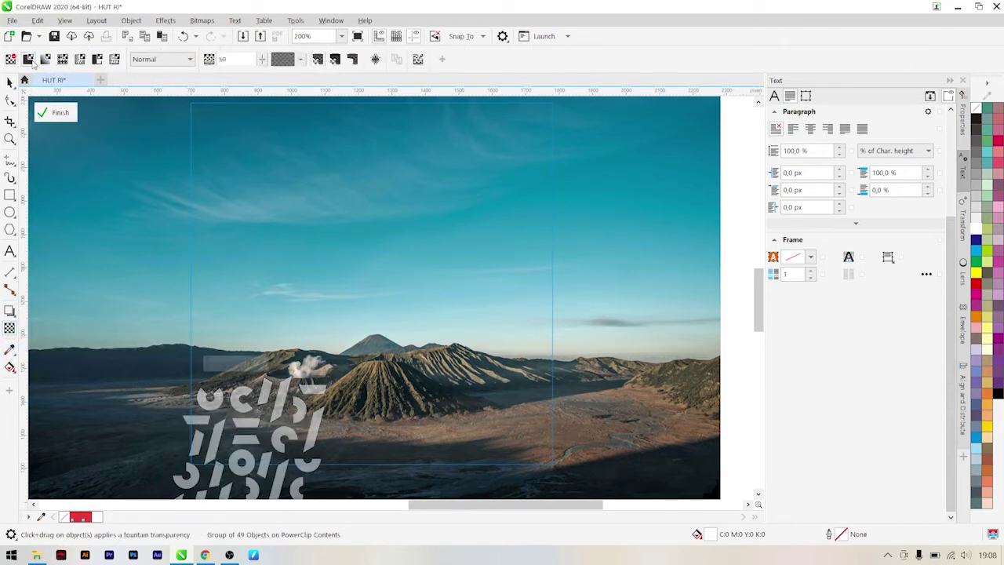
left_click(48, 115)
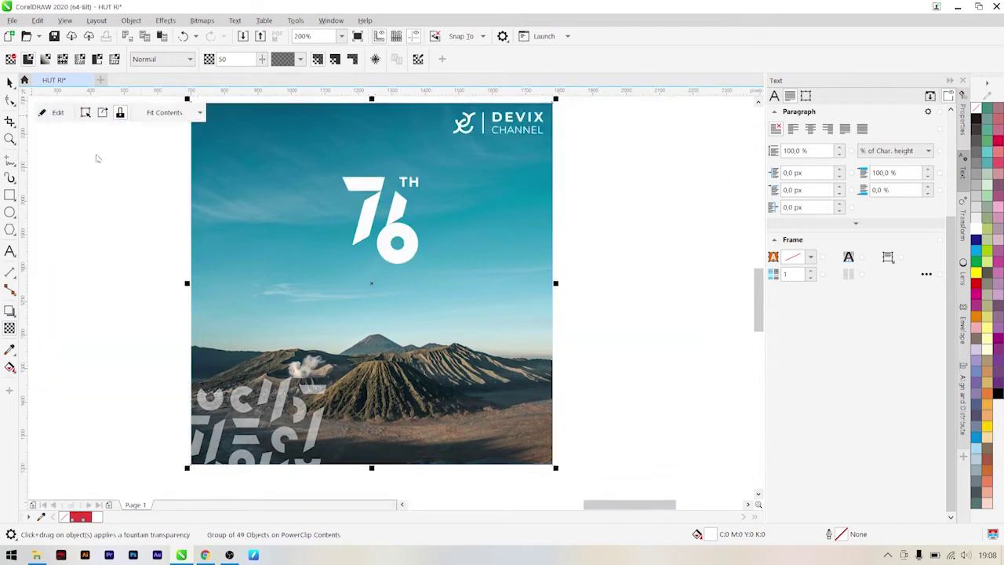
scroll(157, 231, "down", 2)
left_click(105, 269)
- Delete the leftover dark artwork and slogan text beside the page
scroll(106, 269, "down", 2)
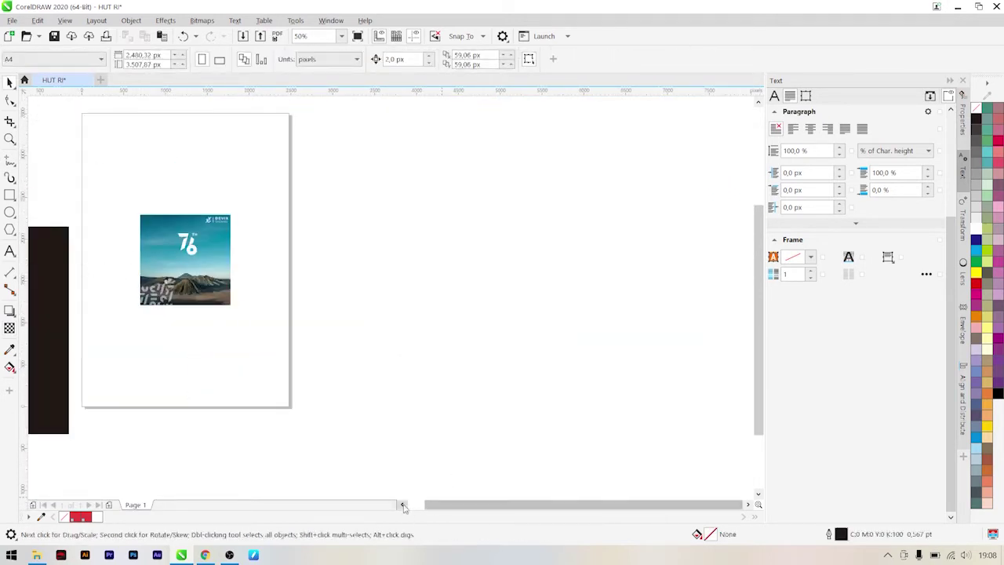
scroll(400, 503, "left", 3)
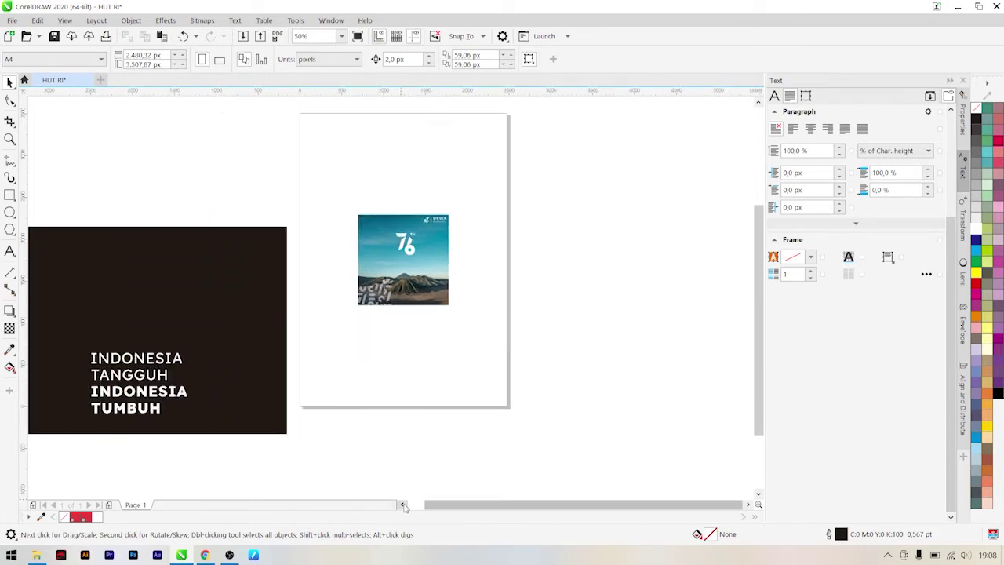
scroll(400, 503, "left", 2)
left_click(306, 322)
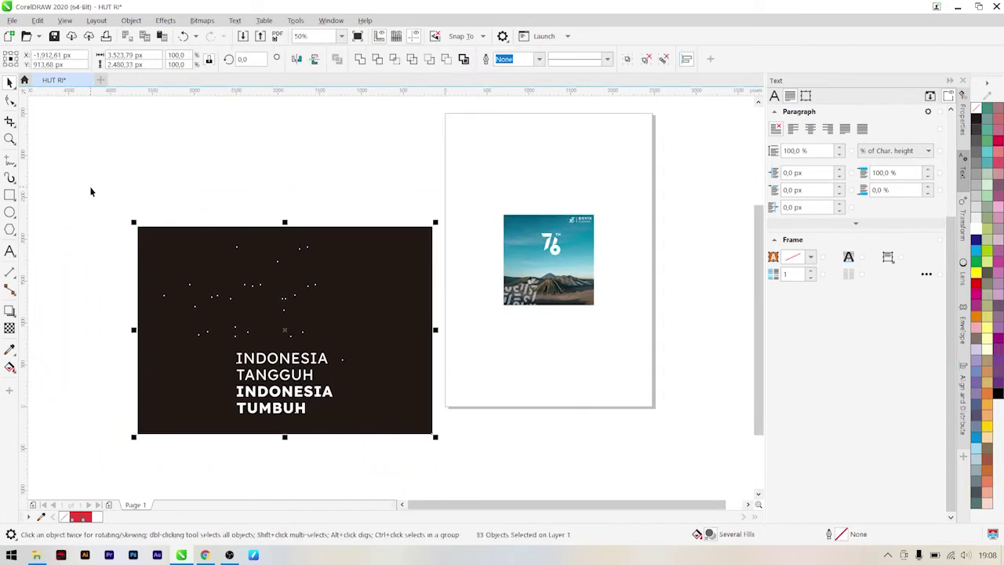
key("Delete")
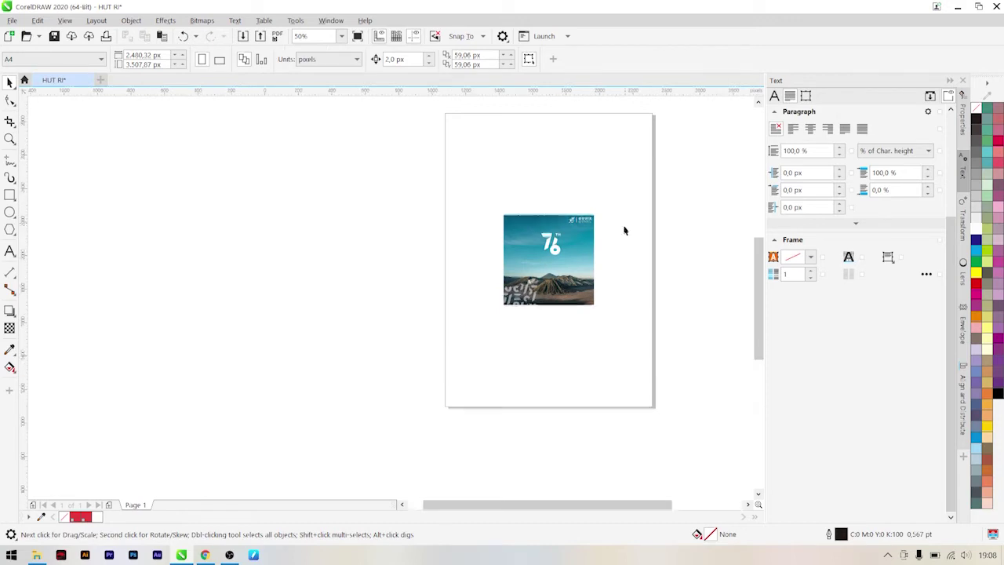
- Scale the white 76 logo down to about 190 px wide and centre it horizontally on the photo square
scroll(509, 282, "up", 4)
left_click(480, 280)
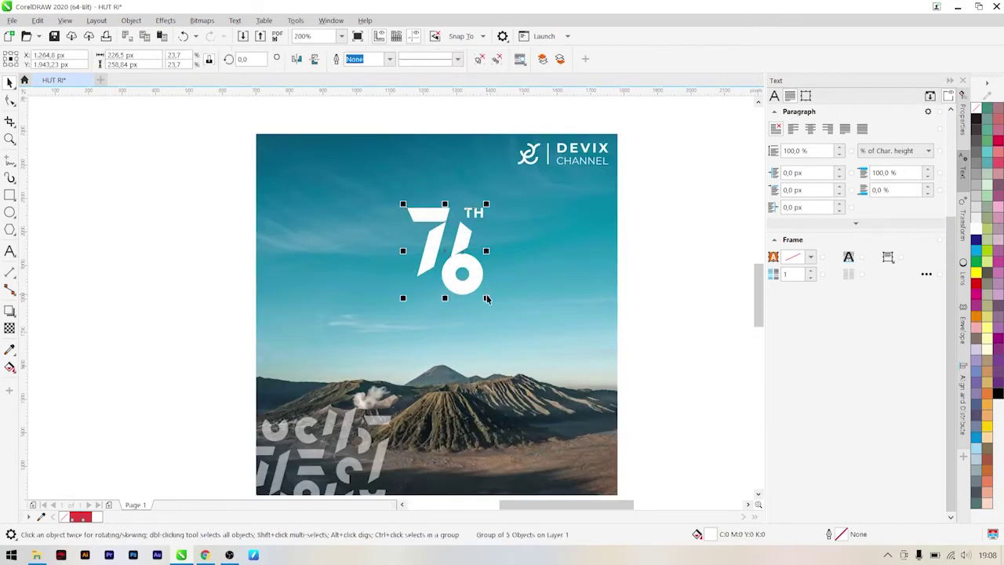
left_click_drag(487, 298, 467, 262)
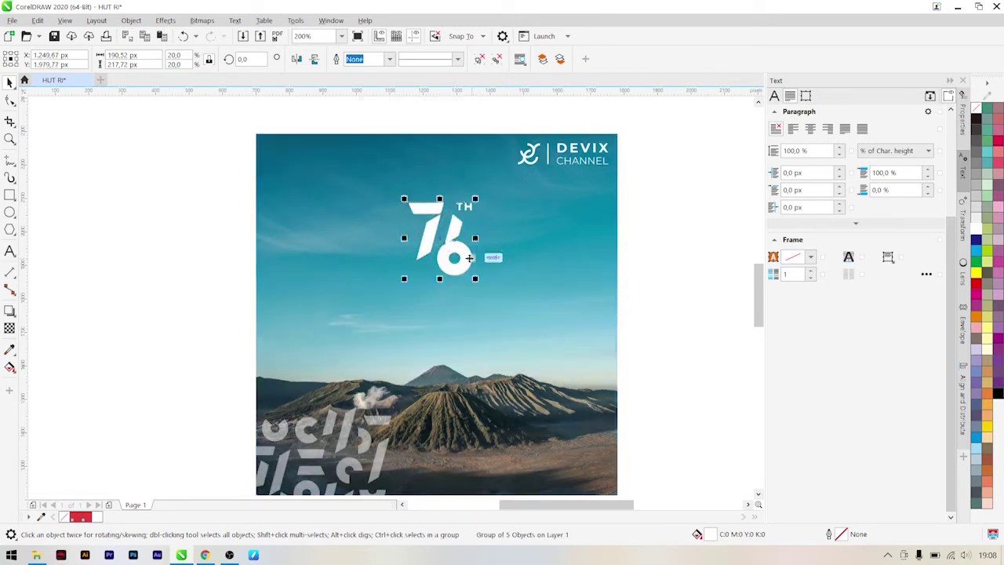
left_click(511, 254)
left_click(131, 298)
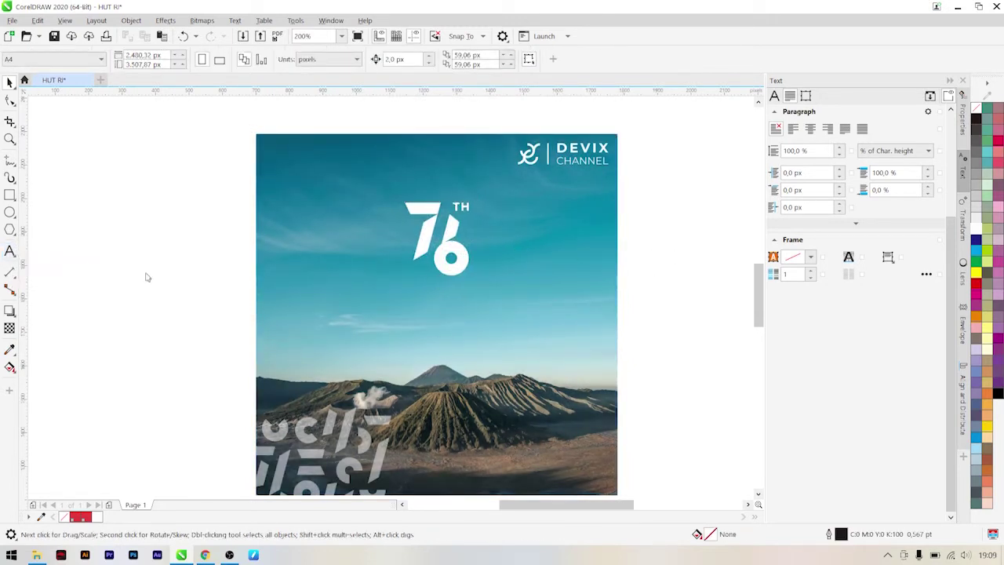
- Add artistic text below the 76 logo reading "DIRGAHAYU" on one line and "REPUBLIK INDONESIA" on the line below
key("F8")
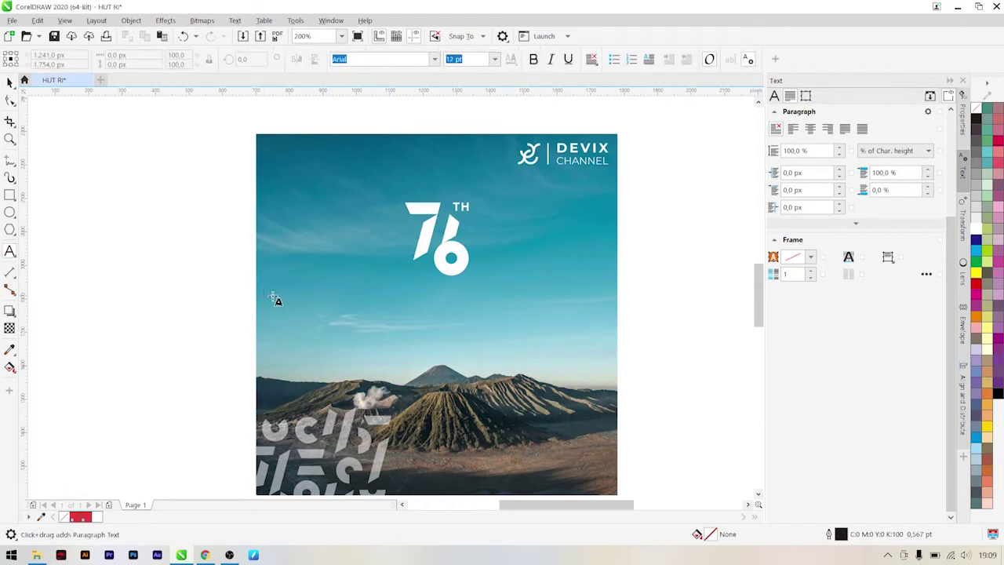
left_click(360, 314)
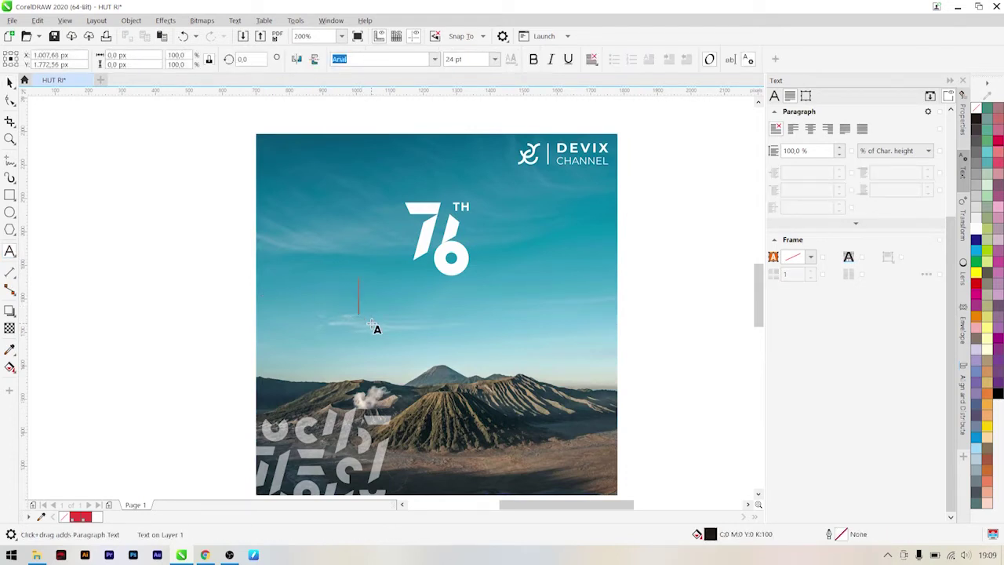
type("D")
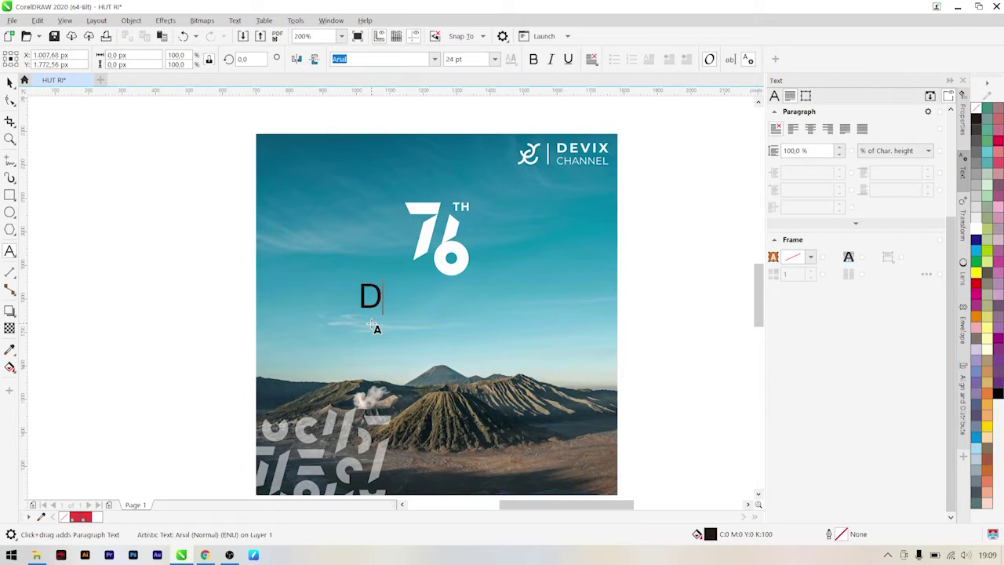
type("IRGAHA")
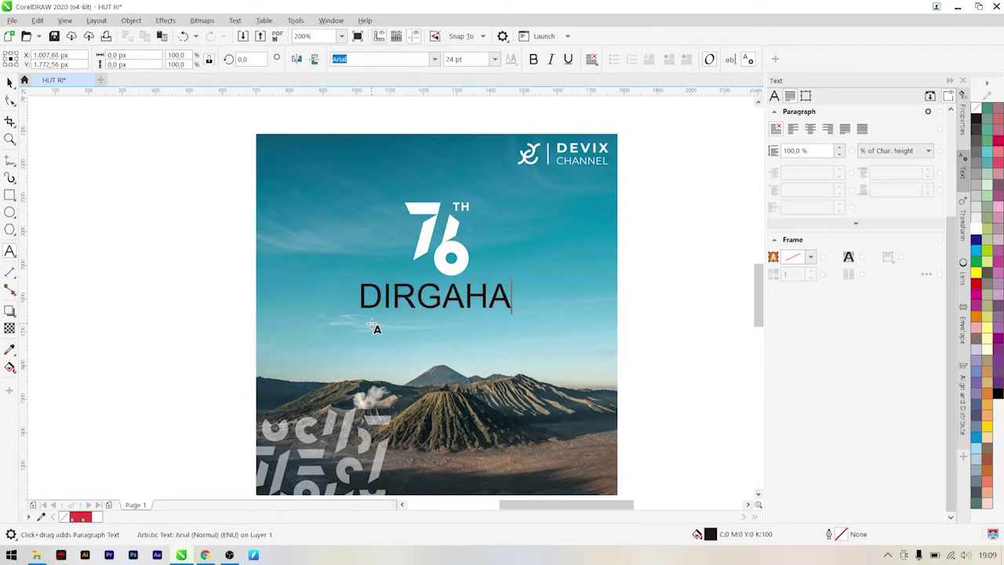
type("YU RE")
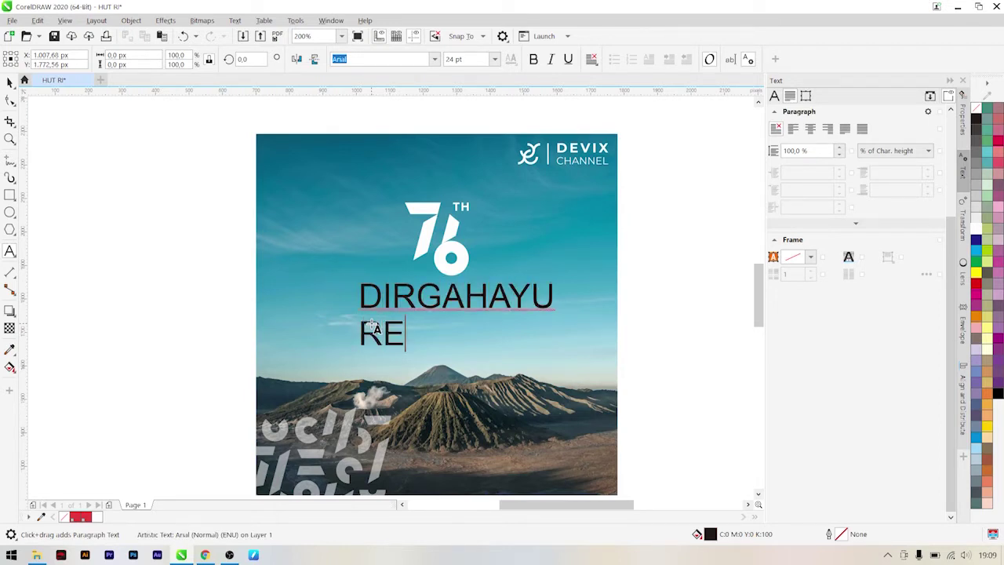
type("PUBLIK")
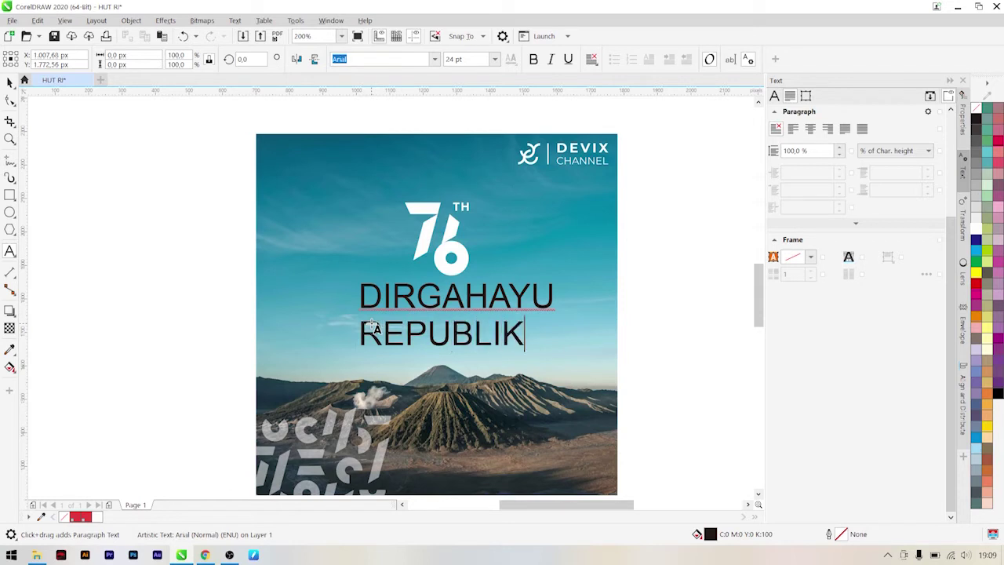
type(" INDONESIA")
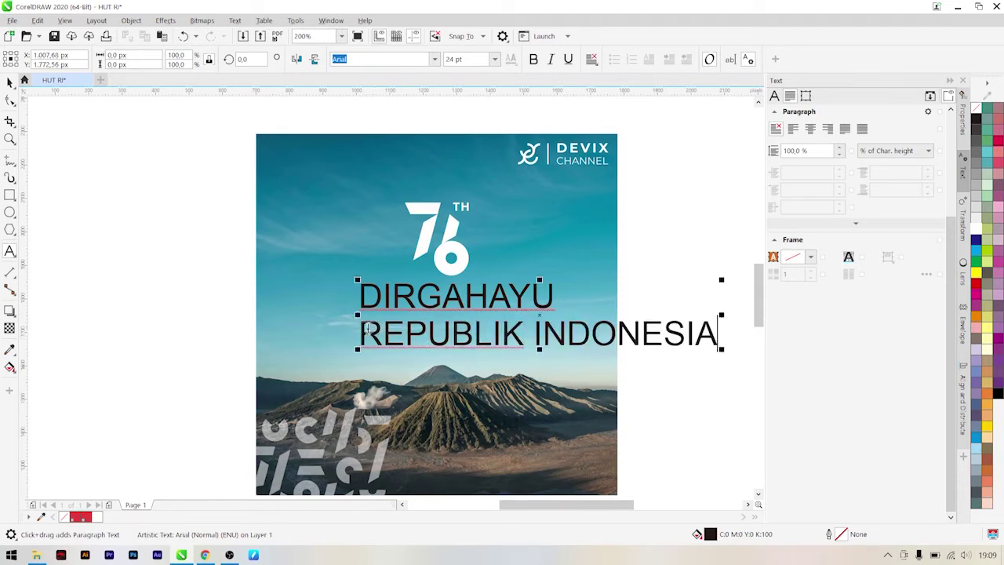
- Centre-align the two lines of greeting text and centre the text block horizontally on the photo square
left_click(10, 83)
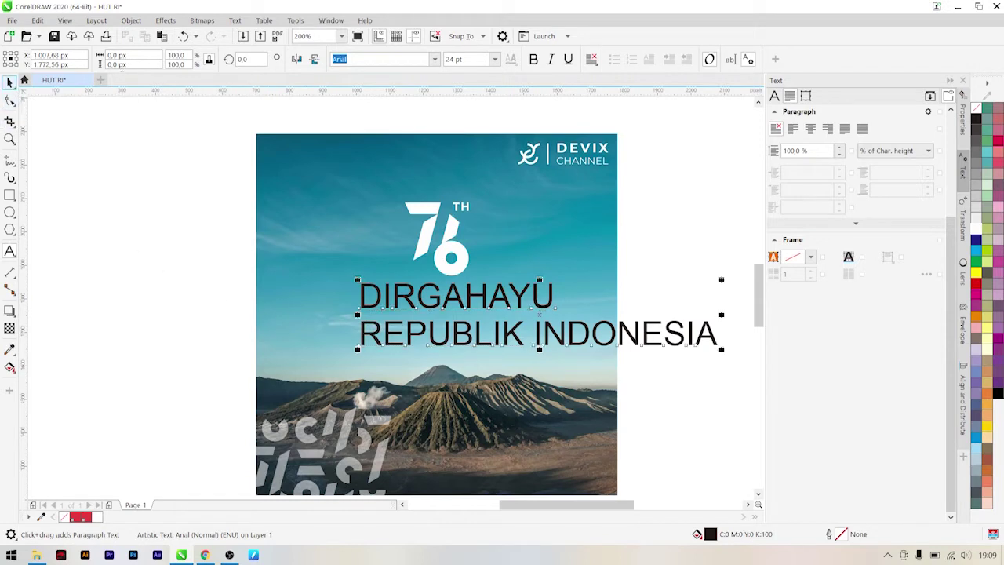
left_click(592, 59)
left_click(612, 100)
left_click(584, 235, "shift")
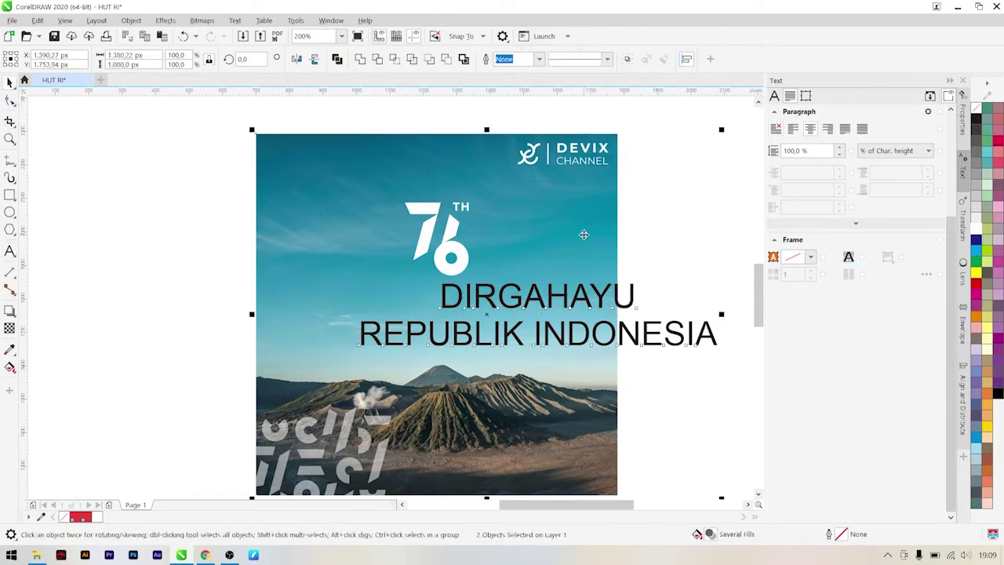
key("c")
left_click(677, 197)
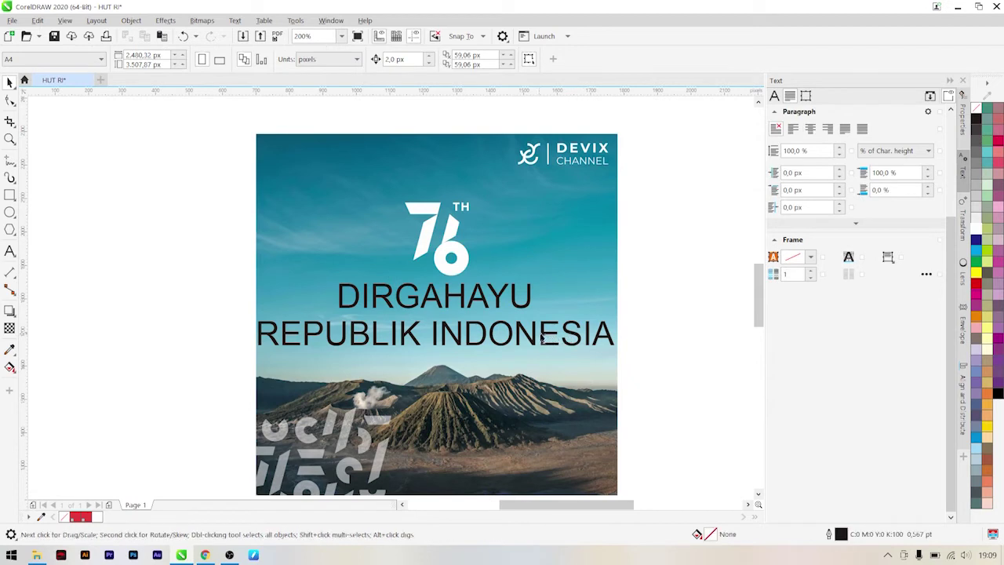
- Scale the greeting text down about its centre to about 779 px wide
left_click(542, 338)
left_click(577, 337)
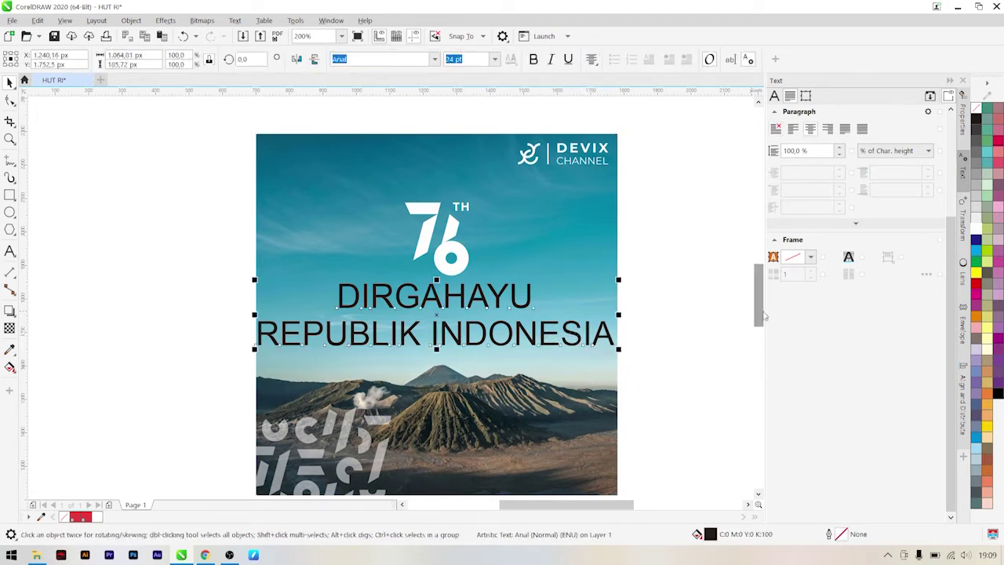
scroll(764, 308, "down", 2)
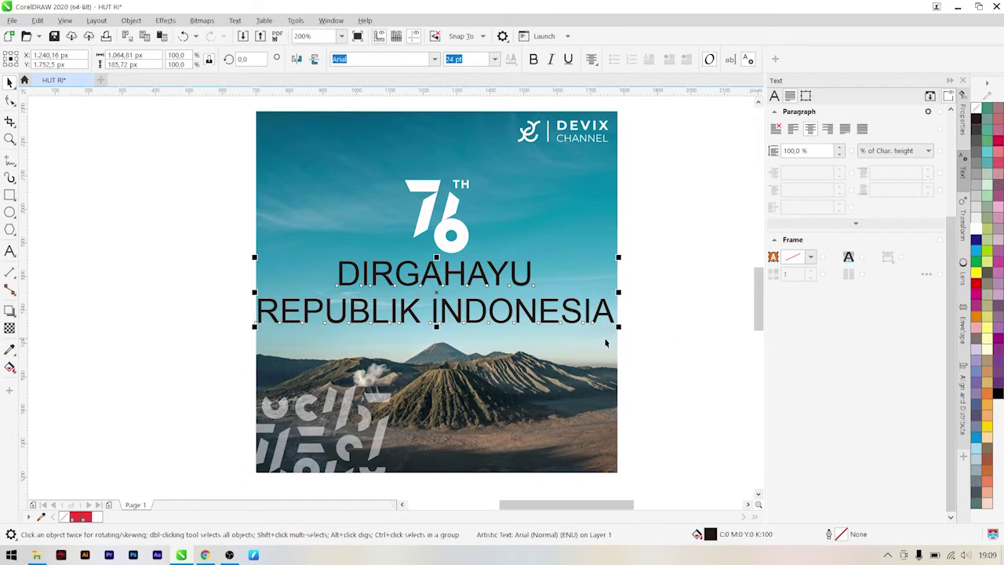
left_click_drag(620, 326, 576, 322)
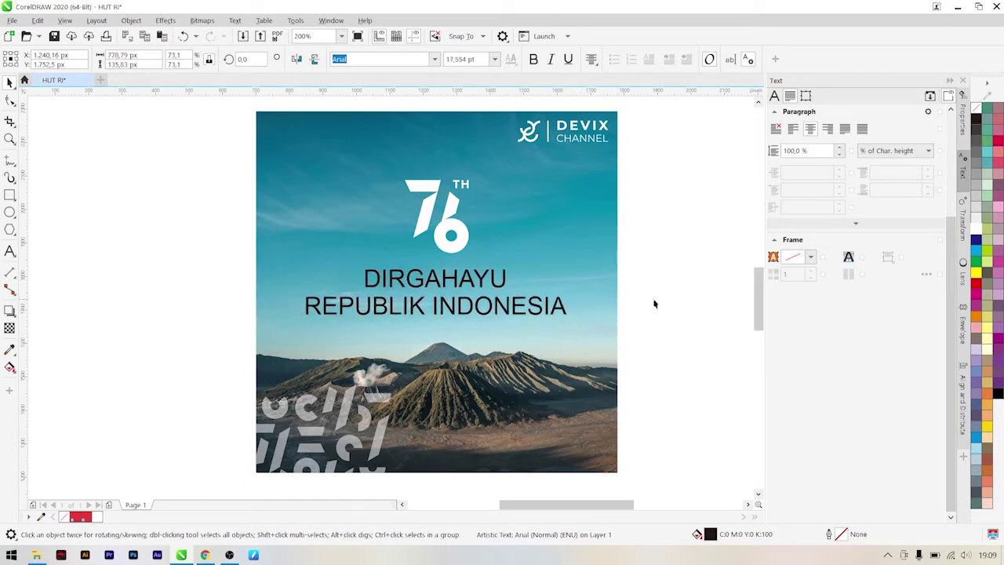
- Set the greeting text's font to Lexend Medium and fill it with white
left_click(472, 285)
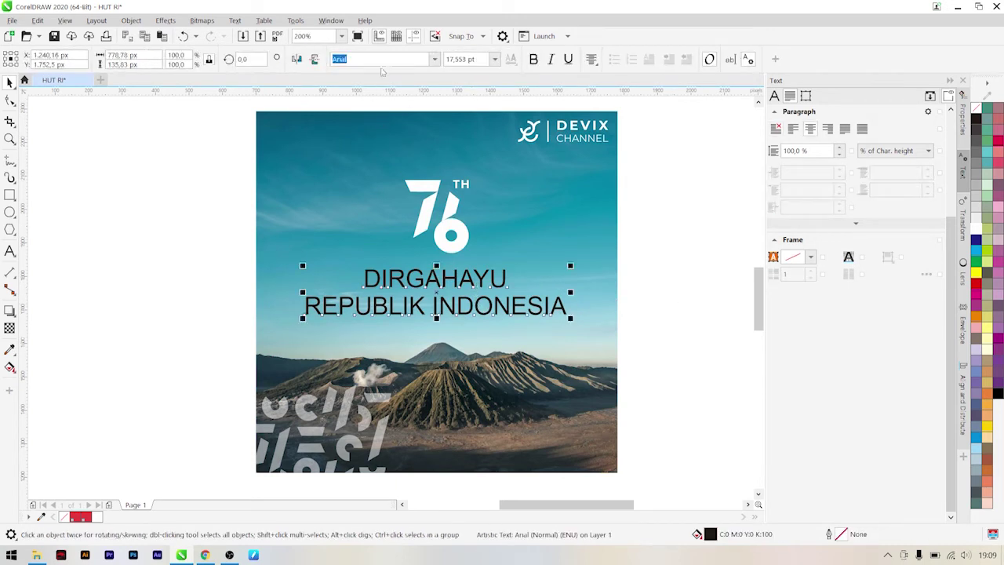
left_click(434, 60)
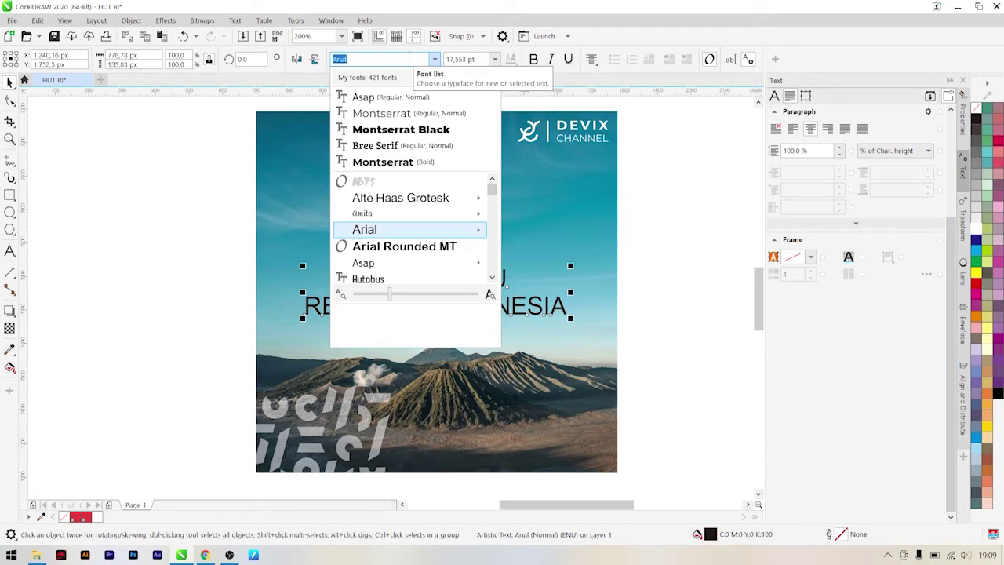
type("le")
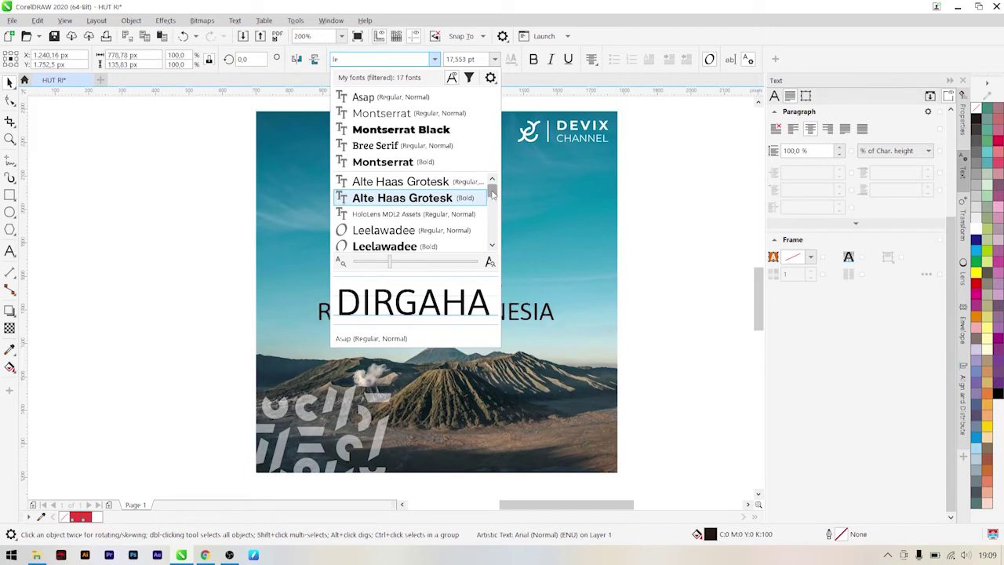
left_click_drag(492, 194, 493, 211)
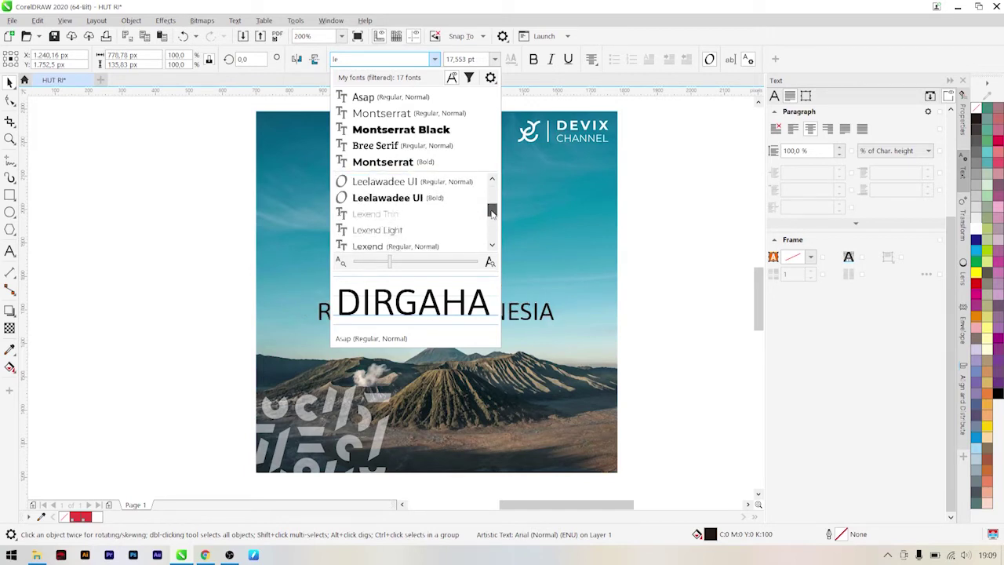
left_click(492, 245)
left_click(492, 246)
left_click(492, 245)
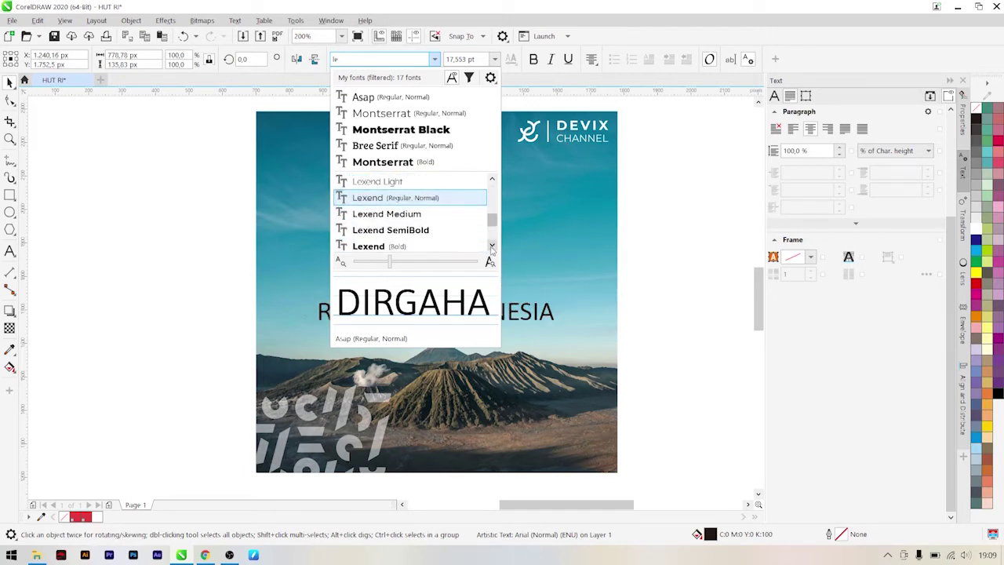
left_click(444, 219)
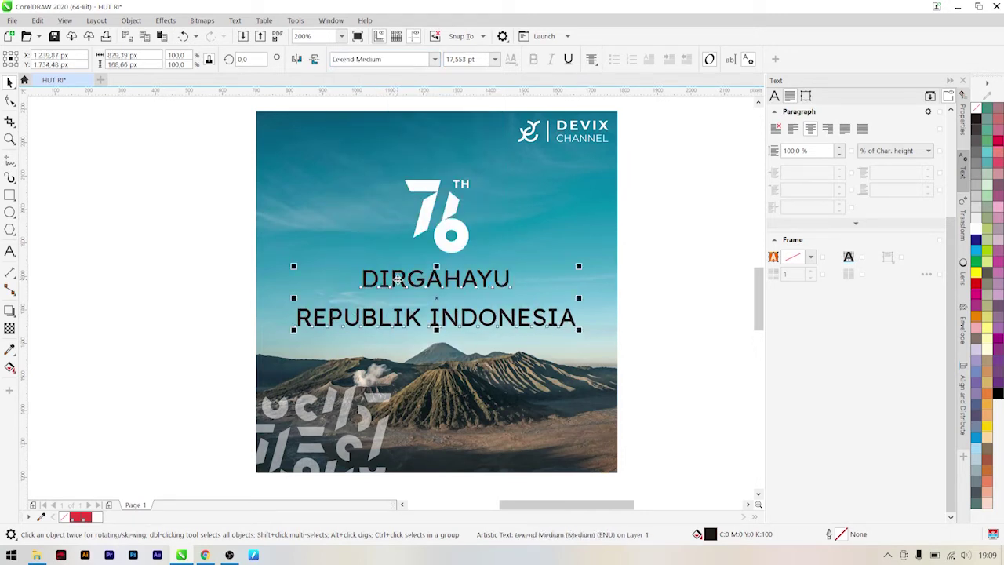
left_click(979, 226)
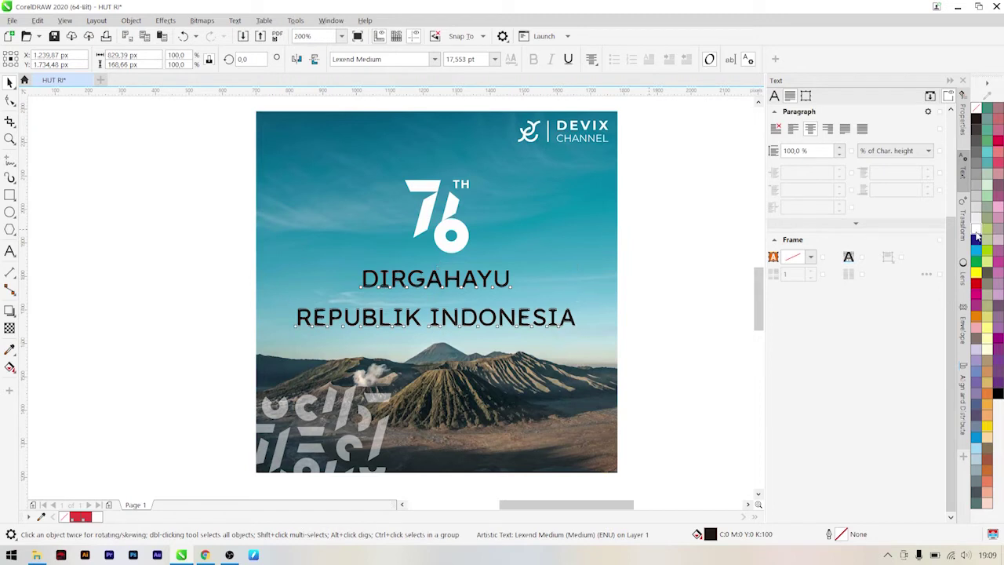
key("Escape")
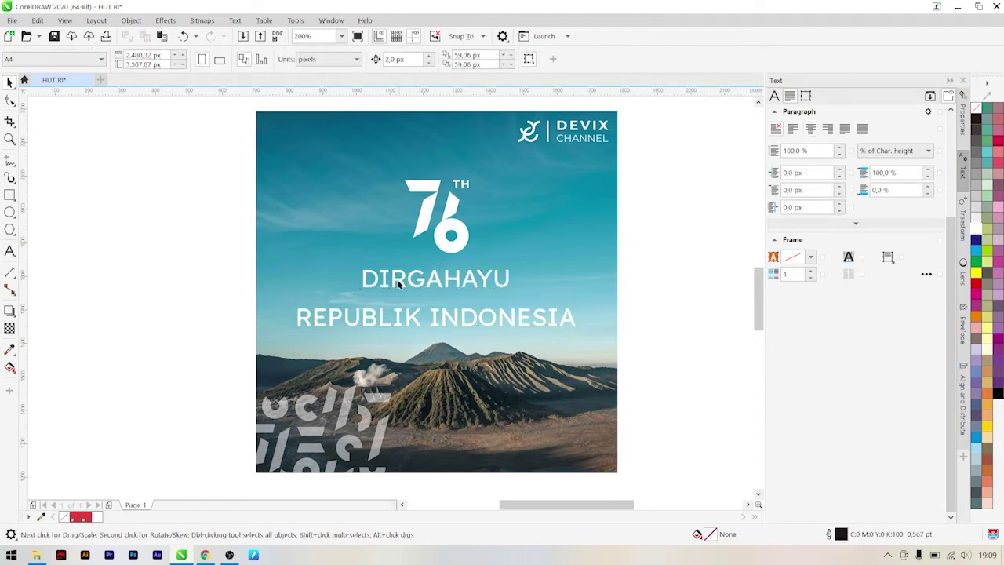
- Change only the "REPUBLIK INDONESIA" line to Lexend Bold and finish editing the text
double_click(337, 318)
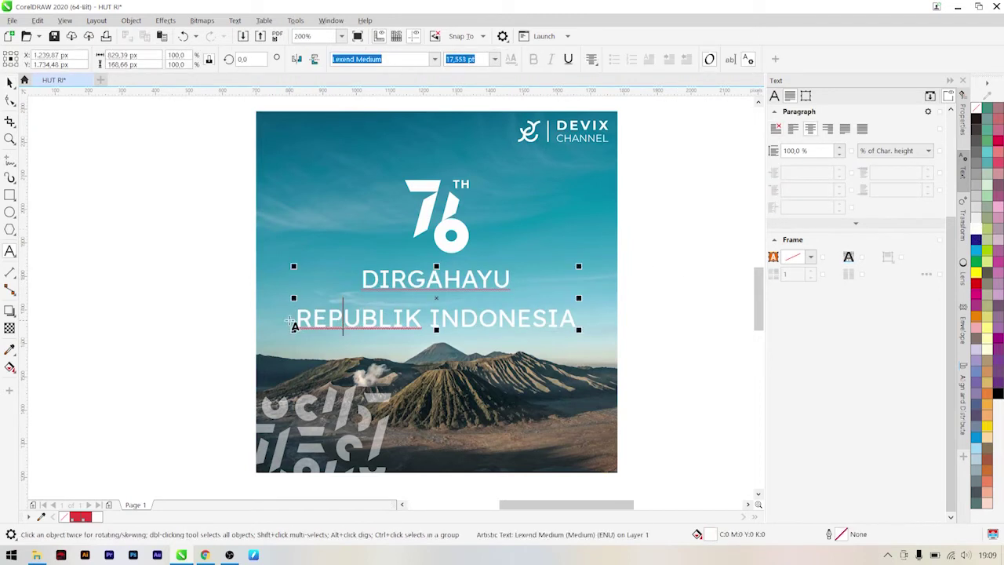
left_click_drag(301, 319, 574, 319)
left_click(434, 59)
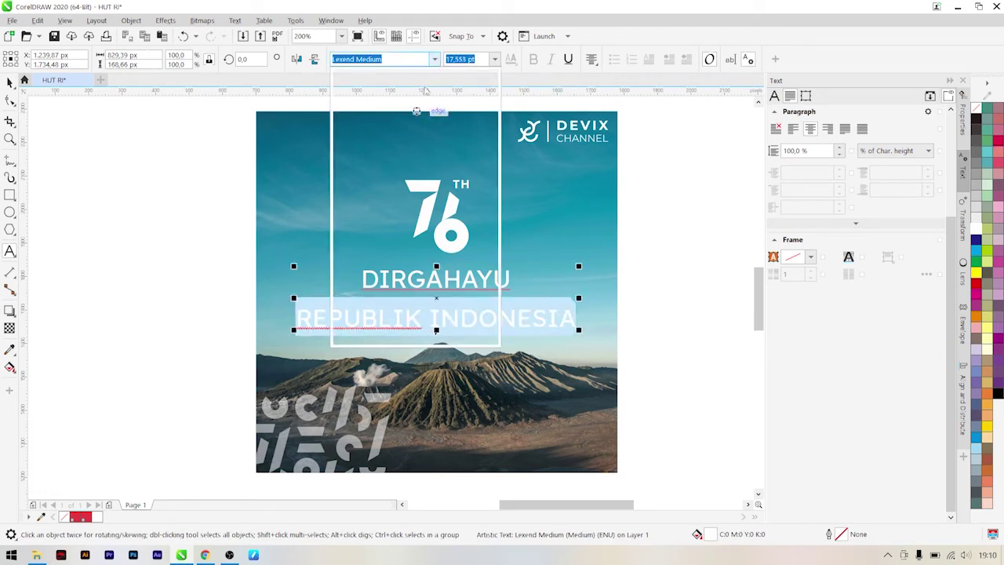
mouse_move(396, 185)
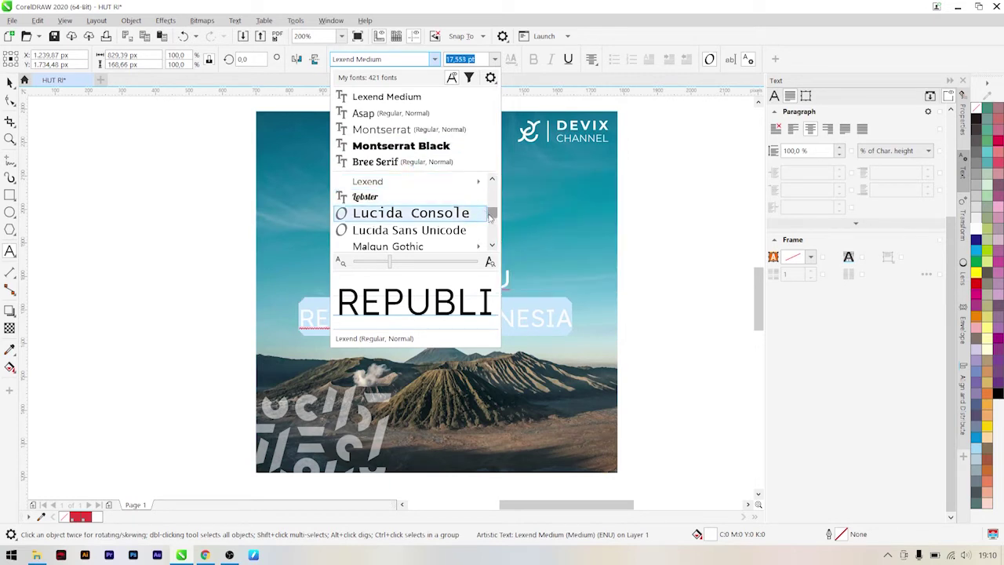
scroll(492, 215, "down", 1)
scroll(494, 212, "up", 2)
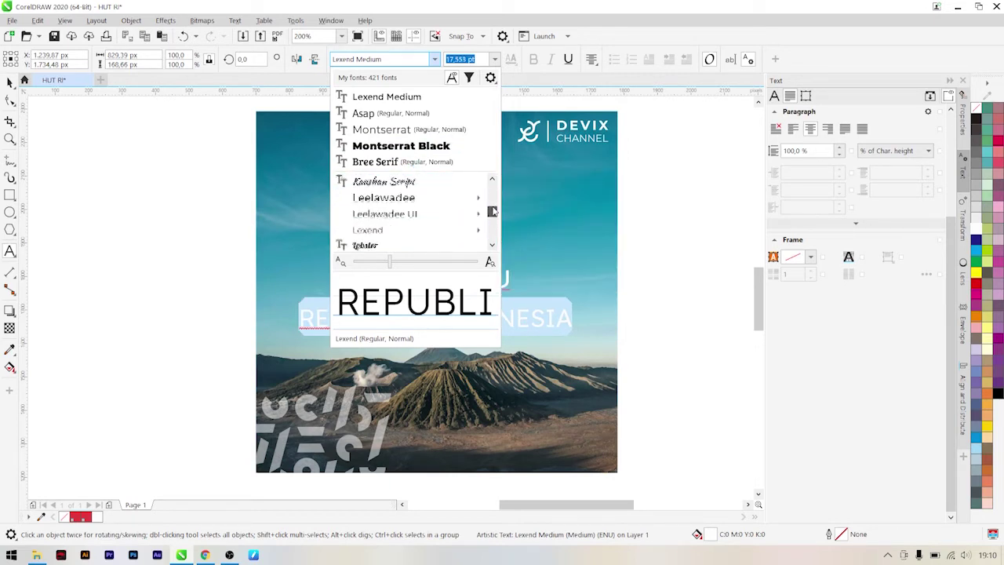
scroll(493, 211, "up", 2)
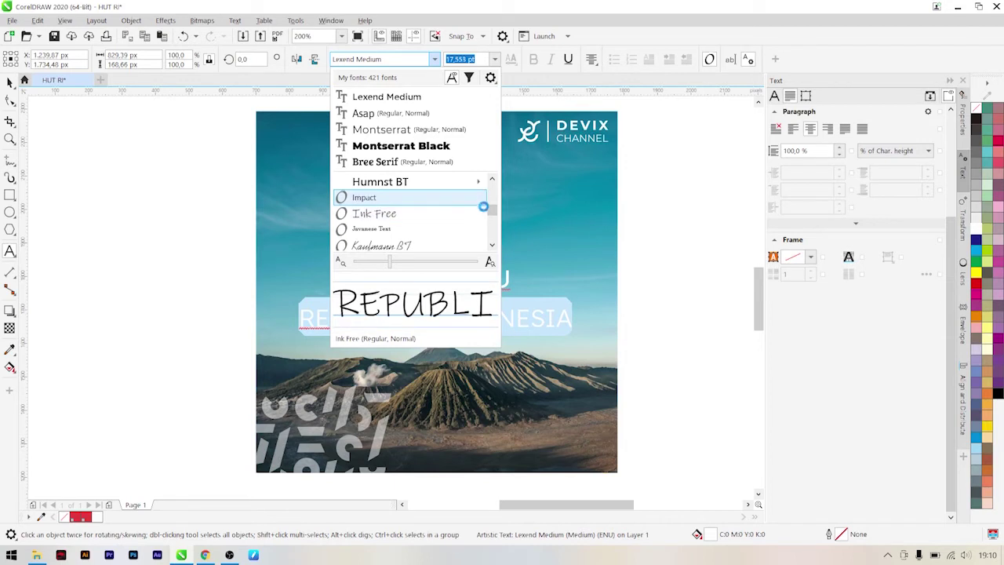
scroll(460, 225, "down", 3)
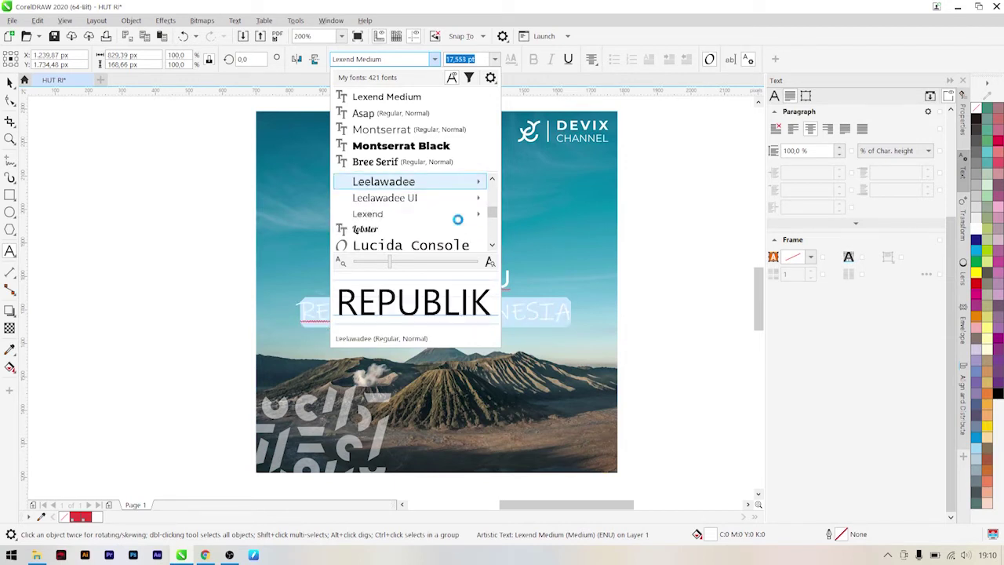
mouse_move(458, 217)
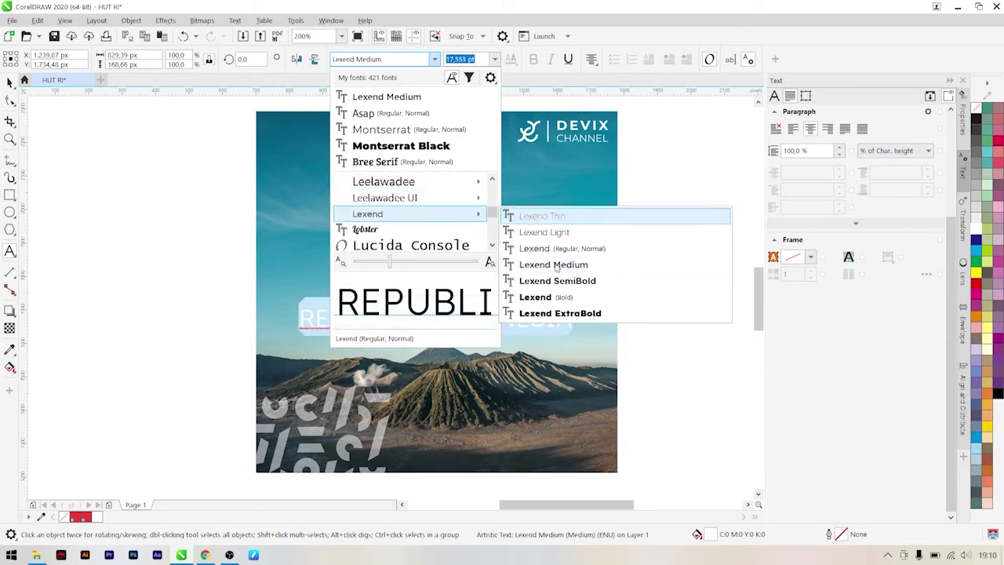
key("Escape")
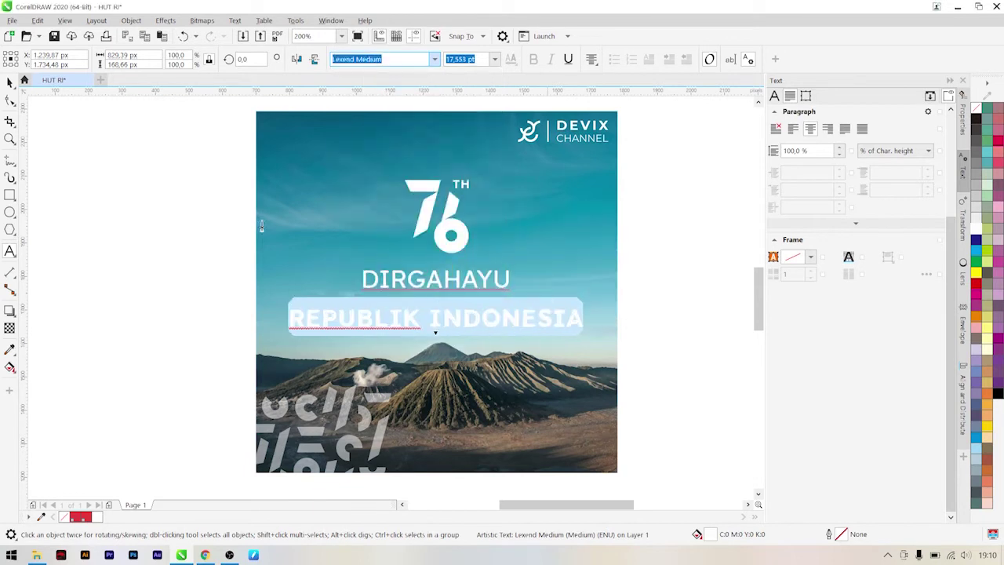
left_click(9, 82)
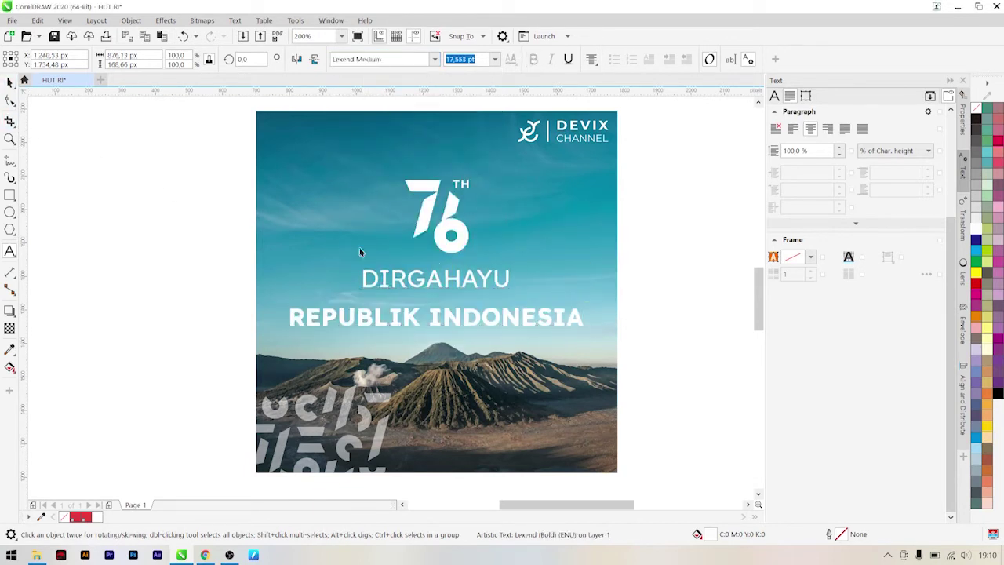
- Set the line spacing of the two-line greeting text to 80% of character height
left_click(448, 307)
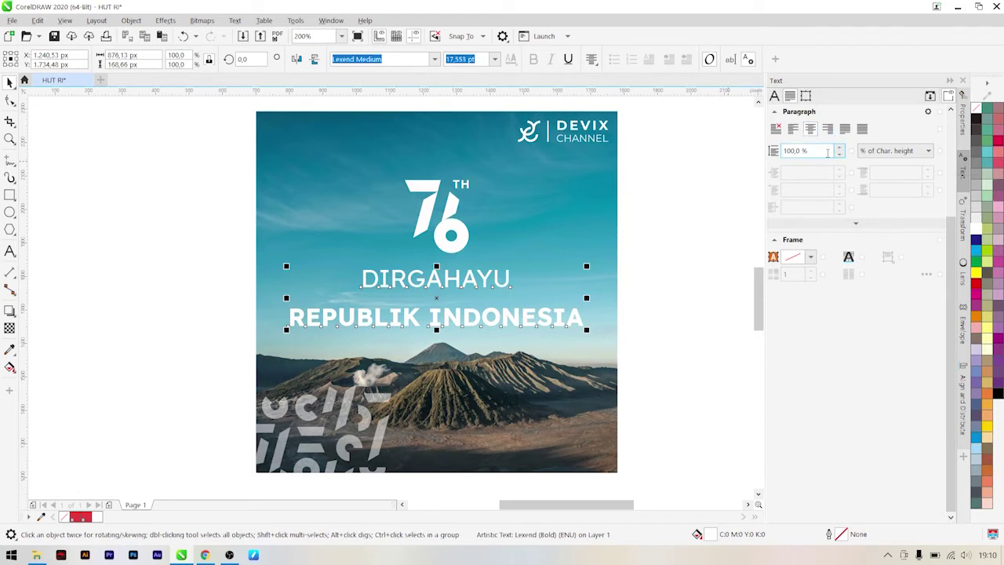
left_click_drag(796, 151, 758, 150)
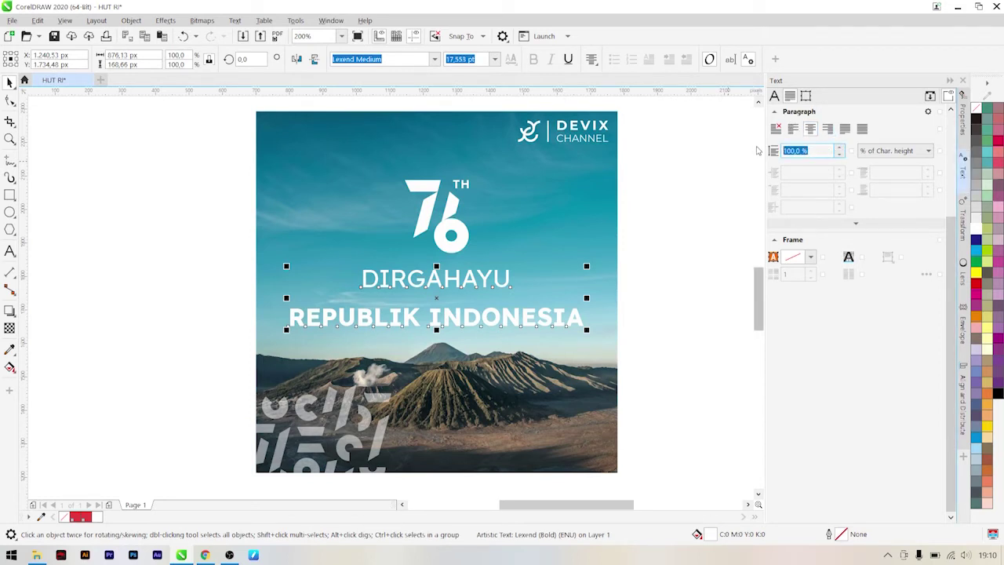
type("80")
key("Return")
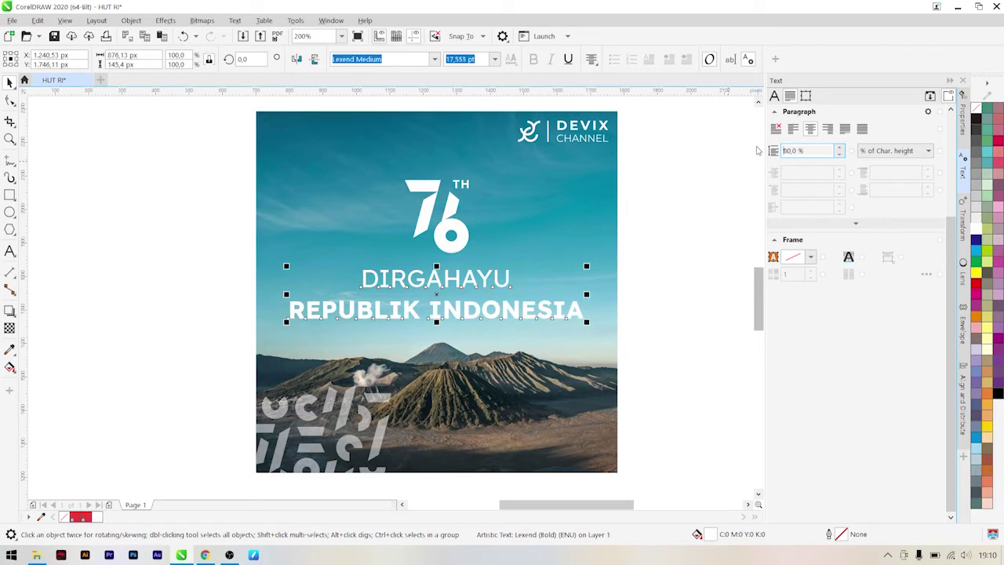
left_click(700, 386)
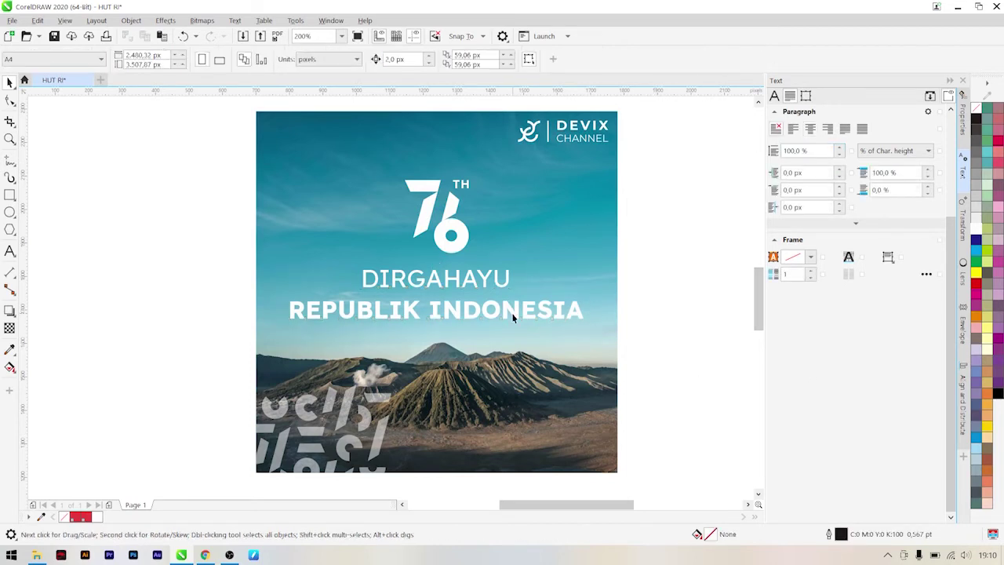
- Nudge the greeting text and the 76 logo together upward by about 30 px
left_click(510, 314)
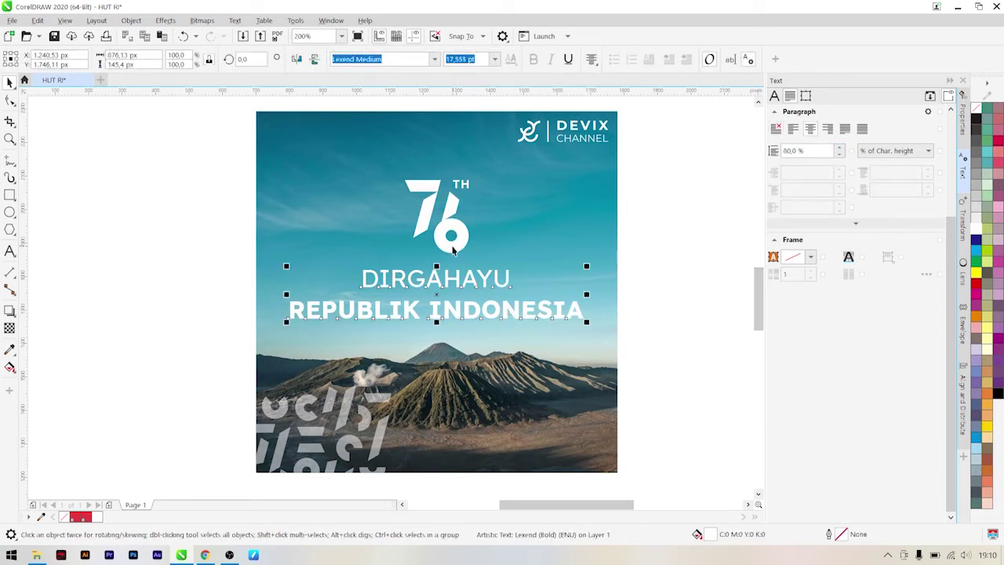
left_click(453, 249, "shift")
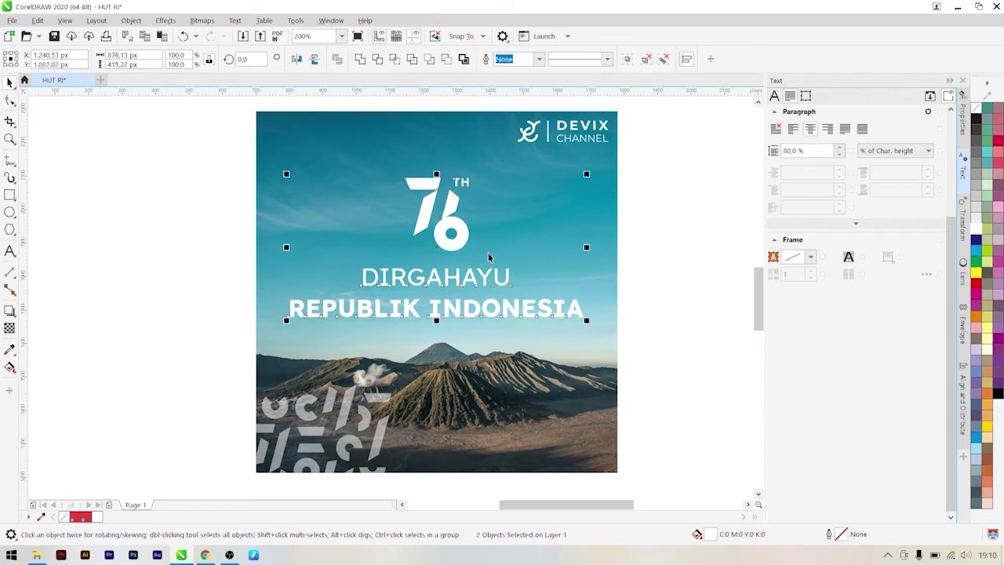
key("Up")
key("Up")
key("Up")
key("Up")
key("Up")
key("Up")
key("Up")
key("Up")
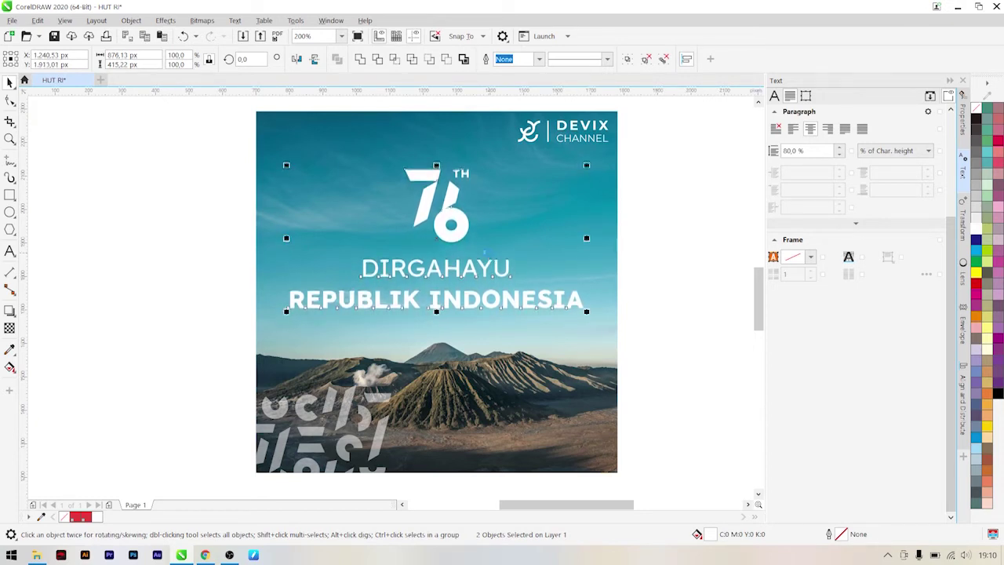
key("Up")
key("Up")
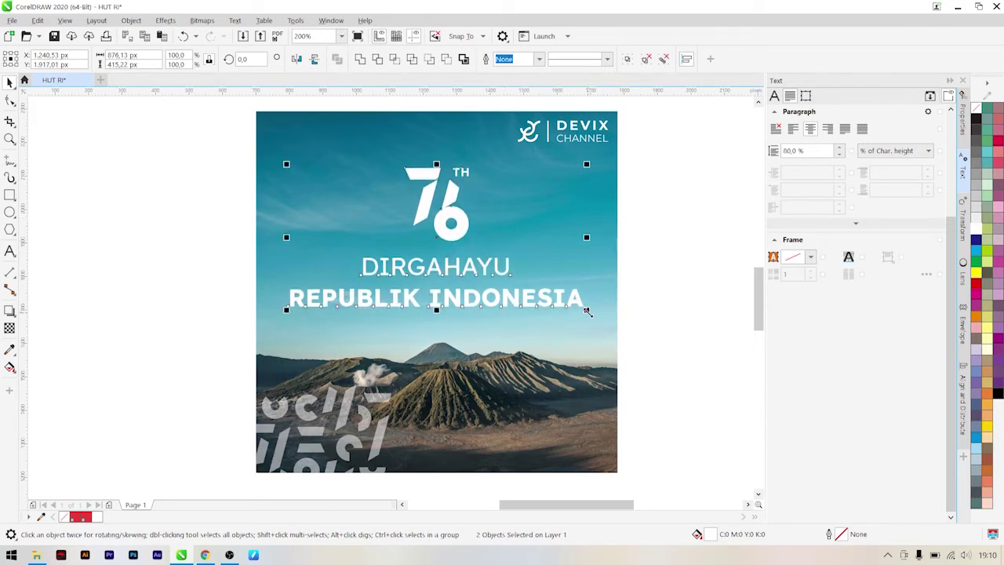
left_click(669, 296)
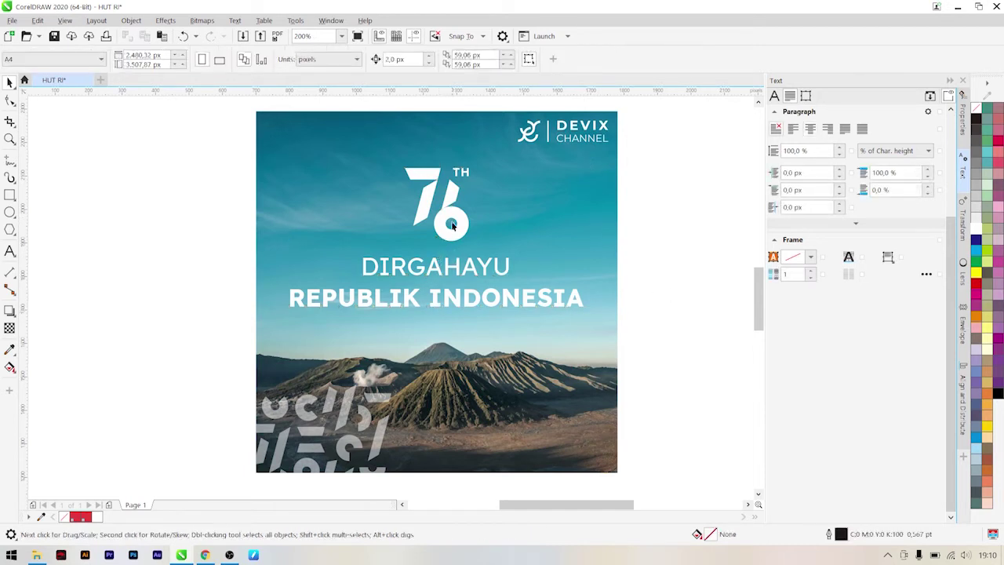
- Scale the 76 logo down about its centre to about 169 px wide
left_click(452, 220)
left_click(453, 218)
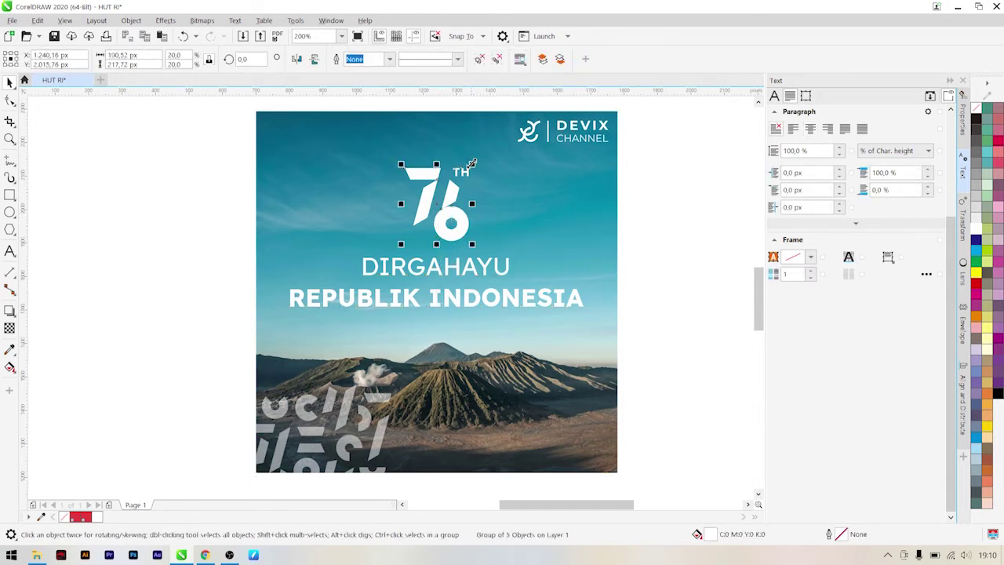
mouse_move(471, 164)
left_mouse_down()
mouse_move(514, 161)
mouse_move(467, 168)
left_mouse_up()
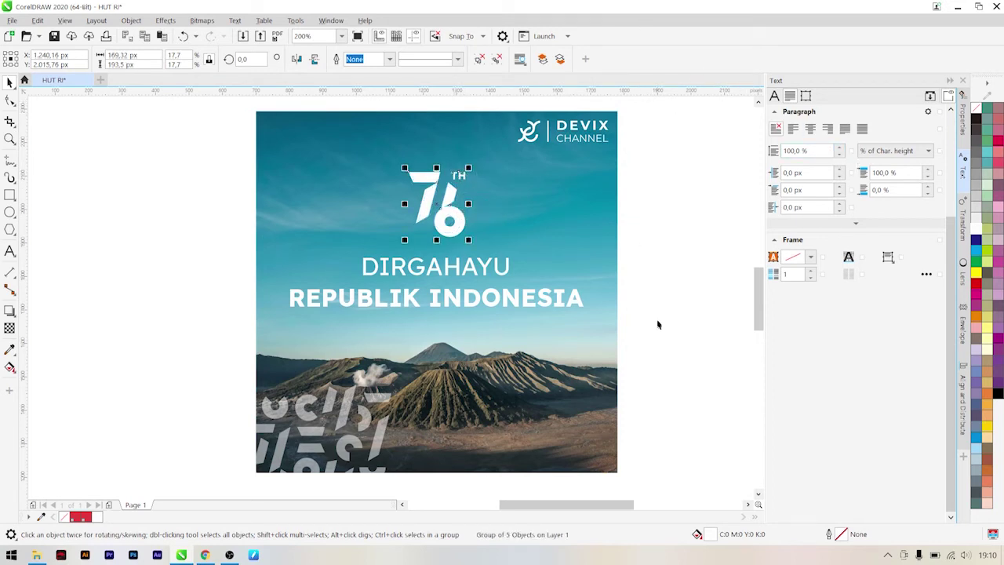
- Align the greeting text to the horizontal centre of the photo square
left_click_drag(653, 331, 370, 236)
left_click_drag(240, 163, 238, 159)
left_click(311, 144, "shift")
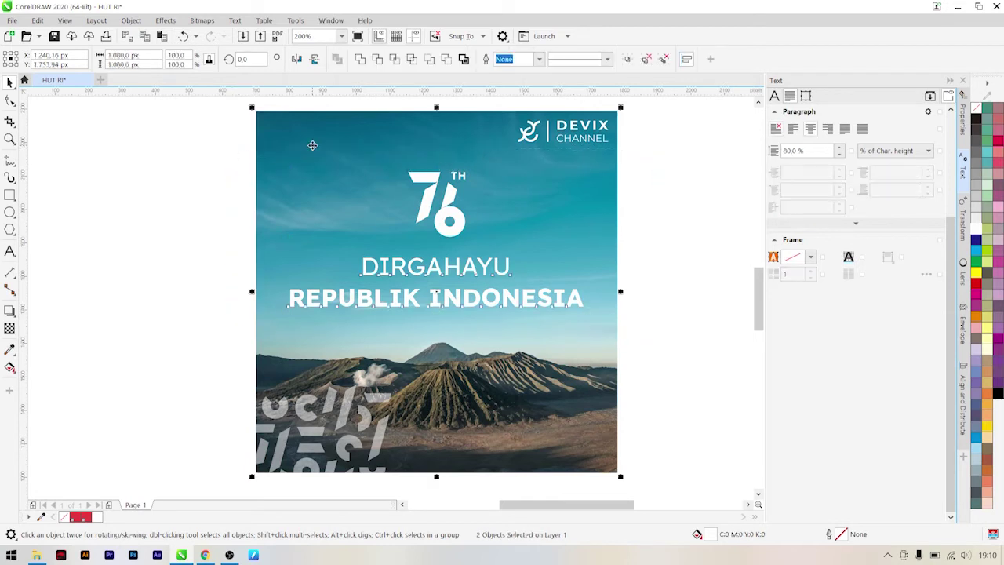
left_click(167, 219)
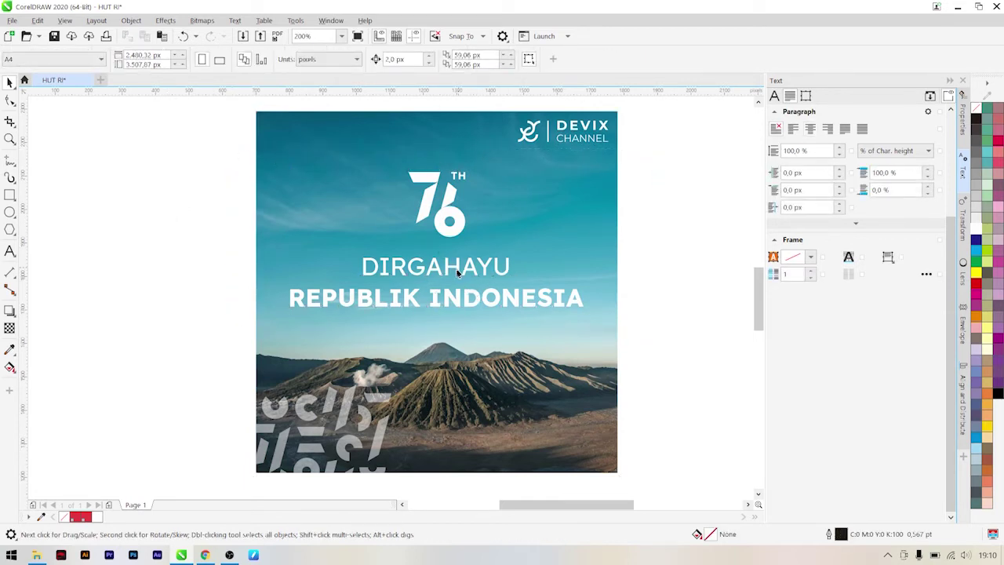
- Draw a rectangle about 445 by 45 px below "REPUBLIK INDONESIA" and round its corners to about 8.6 px
left_click(9, 196)
left_click_drag(362, 315, 518, 335)
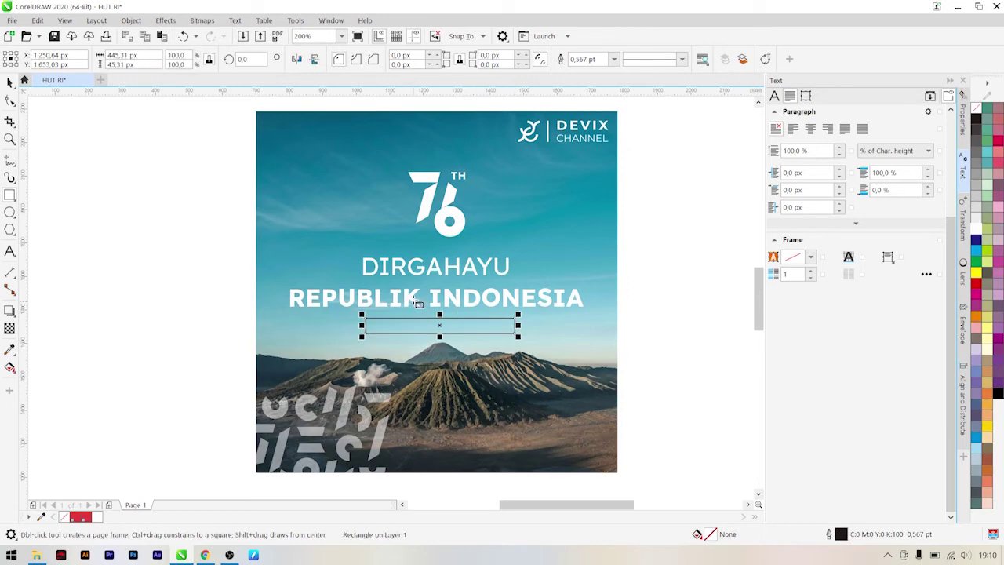
left_click(11, 102)
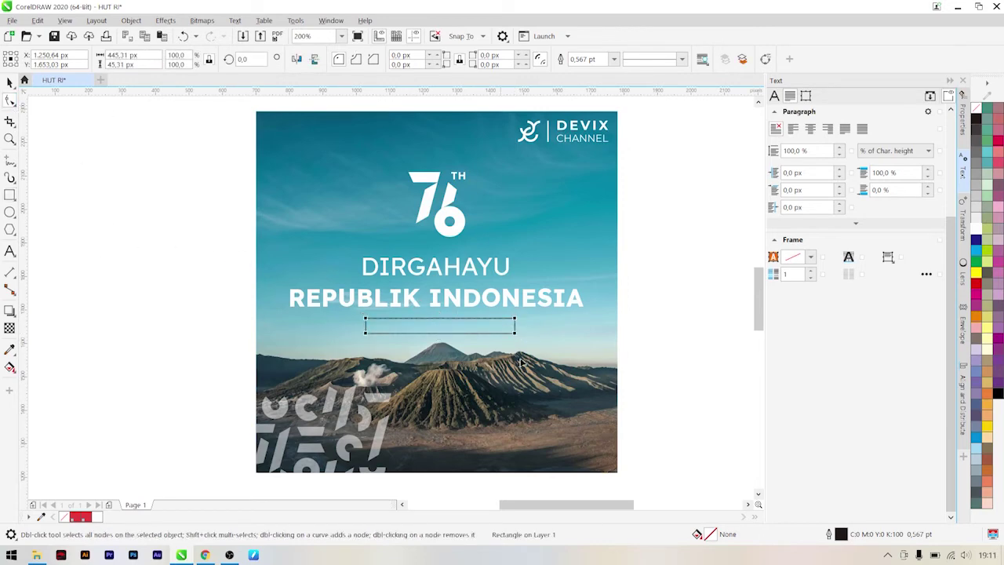
scroll(522, 361, "up", 2)
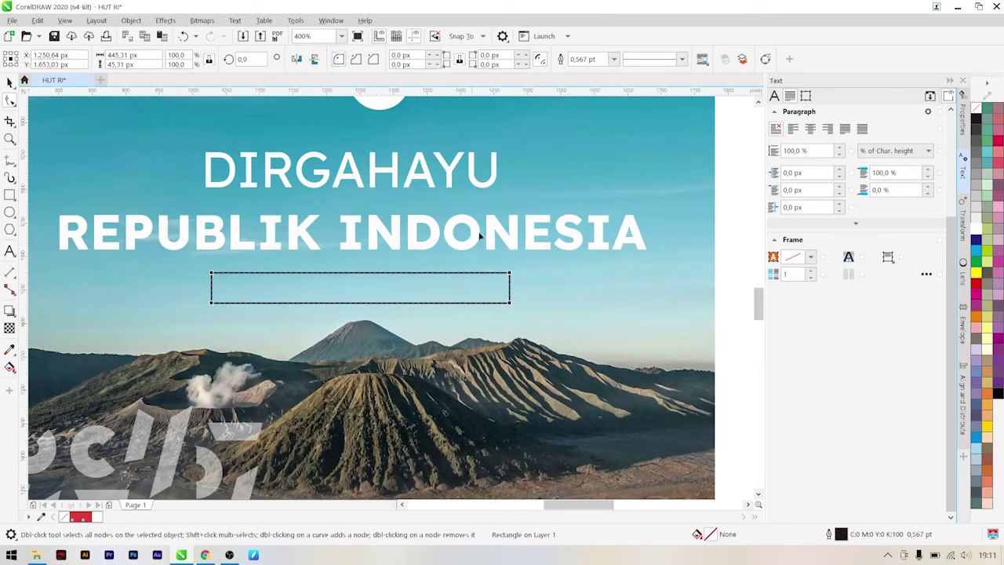
left_click_drag(510, 276, 503, 271)
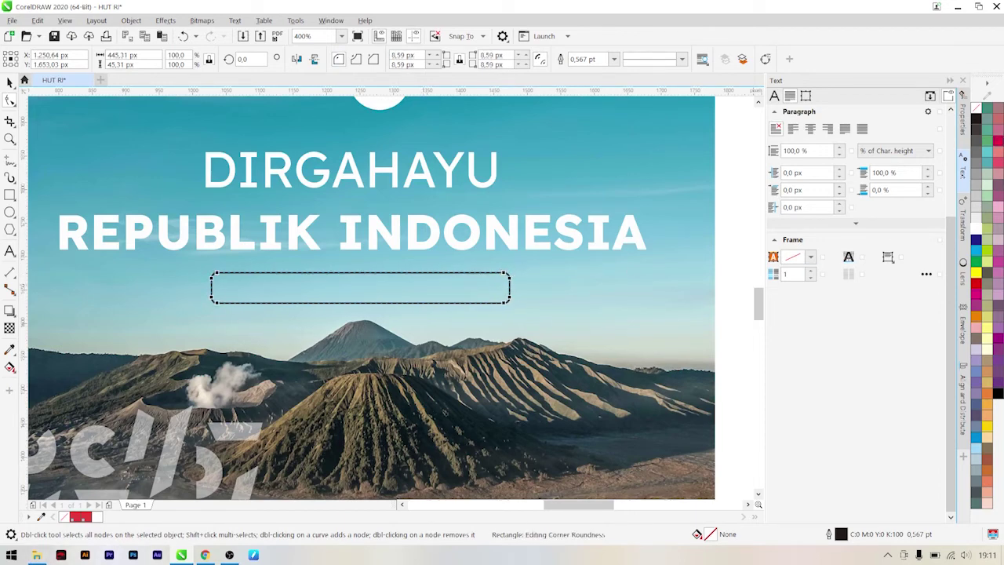
- Fill the rounded rectangle with white and remove its outline
left_click(975, 233)
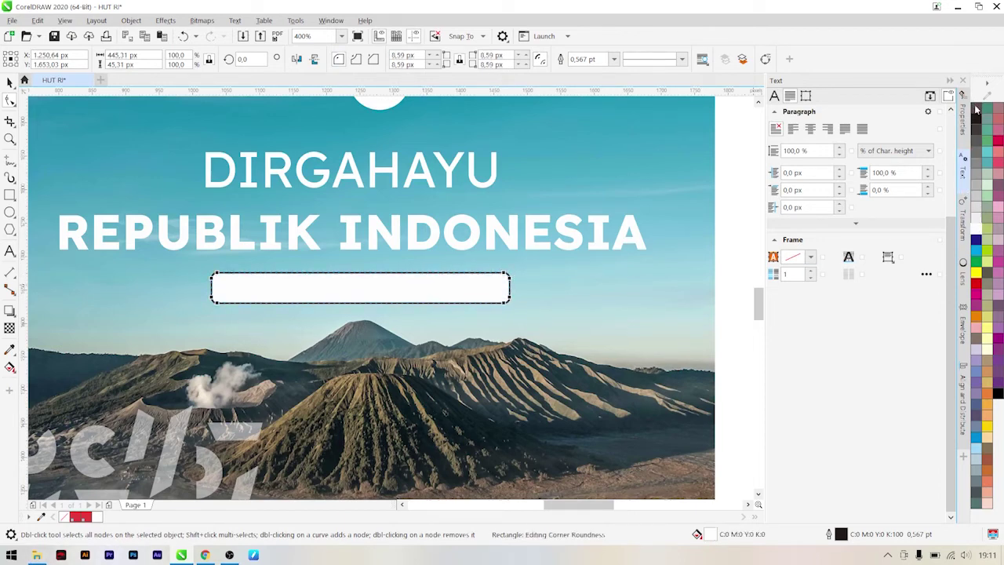
right_click(977, 110)
scroll(415, 335, "down", 2)
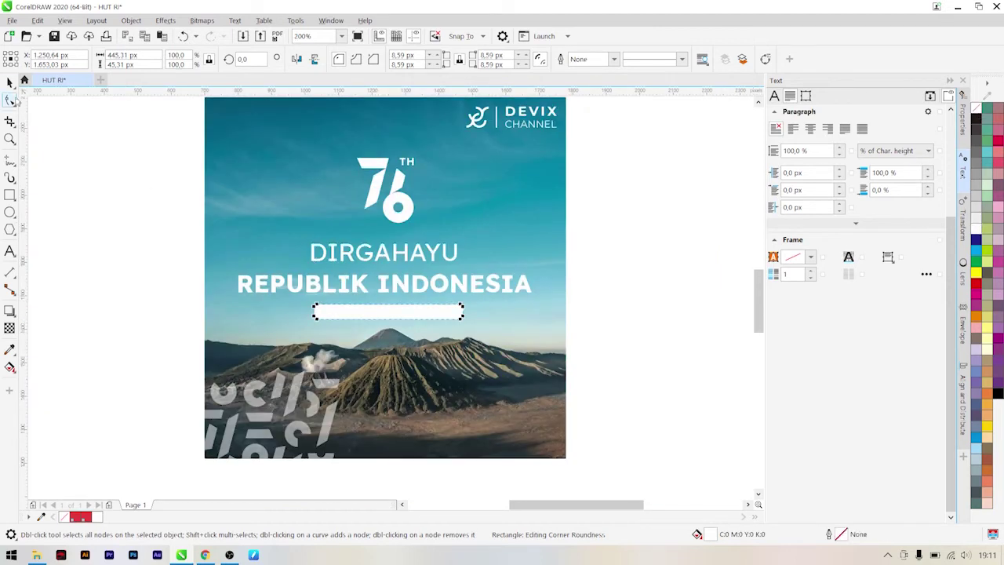
- Centre the white rounded bar horizontally on the photo square
left_click(10, 82)
left_click(30, 146)
left_click(385, 313)
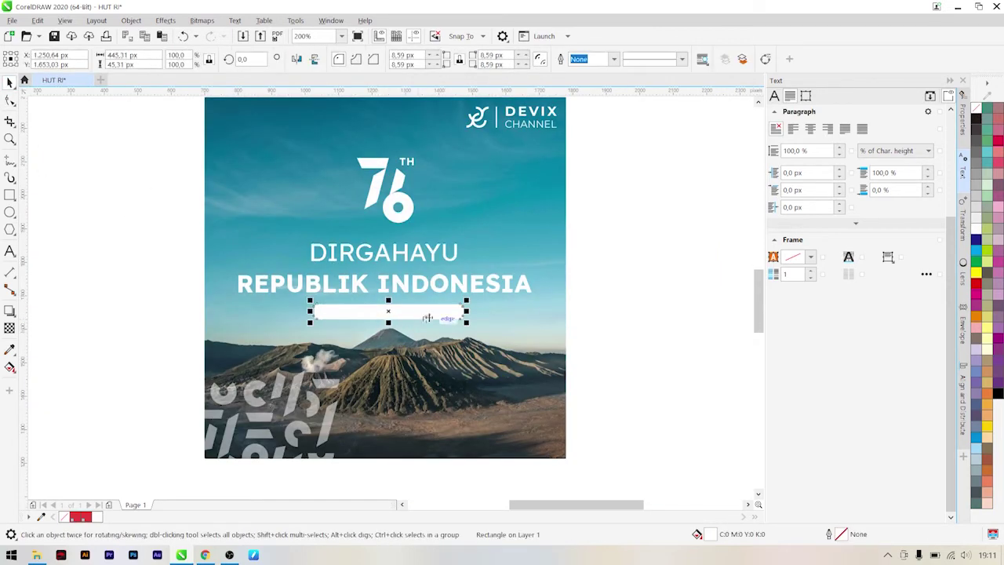
scroll(440, 314, "up", 2)
left_click(590, 311, "shift")
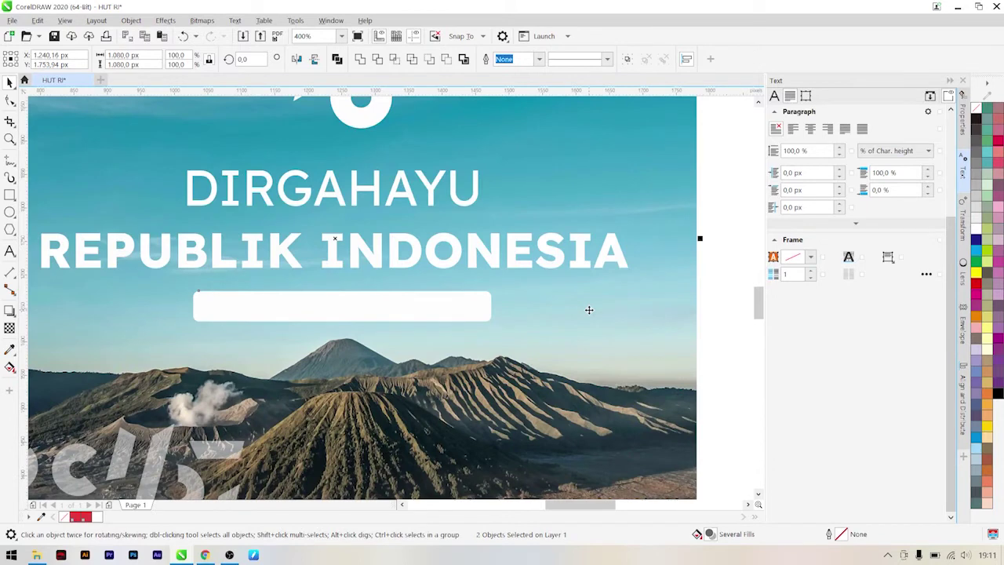
scroll(526, 312, "down", 2)
key("Escape")
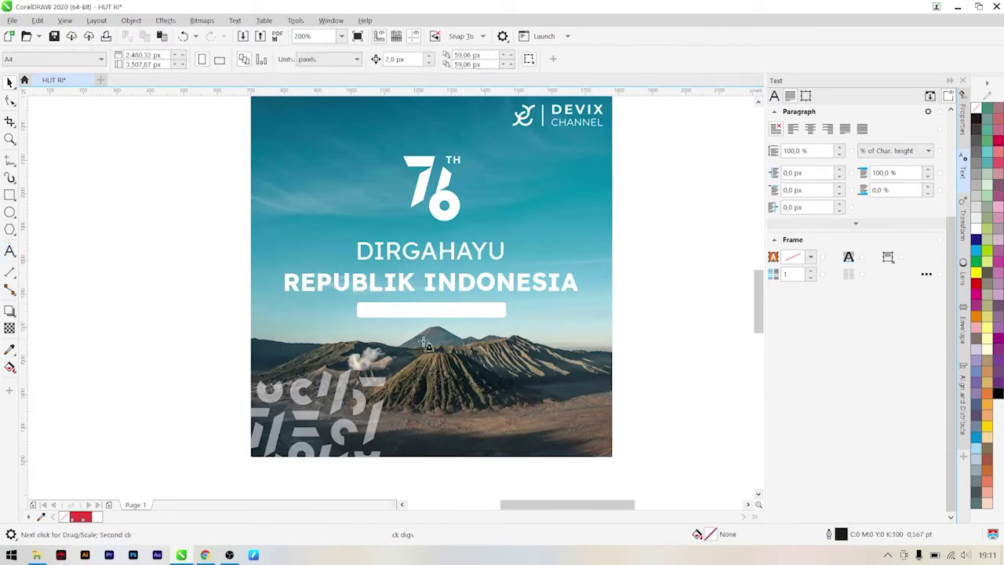
- Add the artistic text "17 Agustus 2021" beside the white bar
key("F8")
left_click(534, 312)
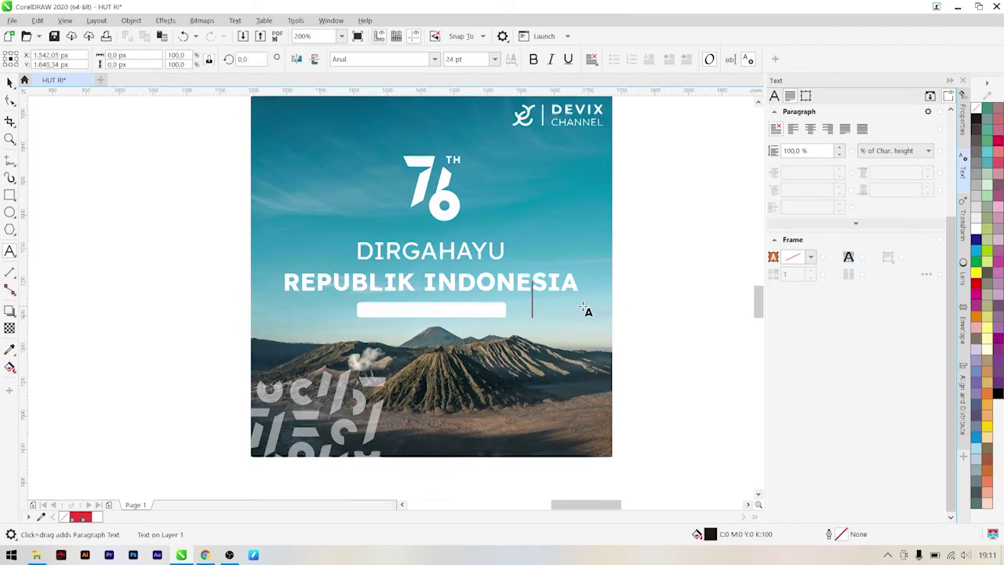
scroll(584, 311, "up", 2)
type("17")
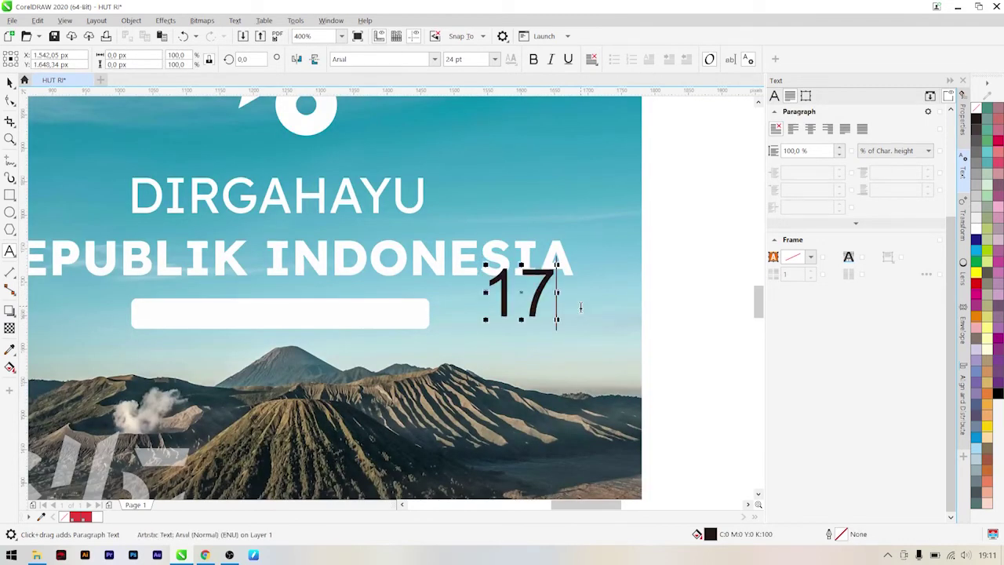
type(" Agus")
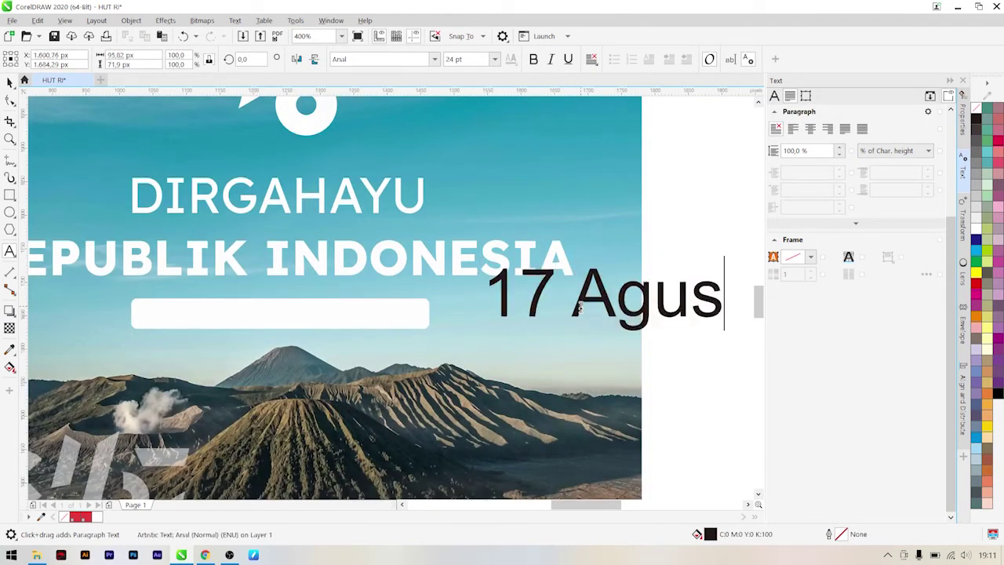
type("tus 2021")
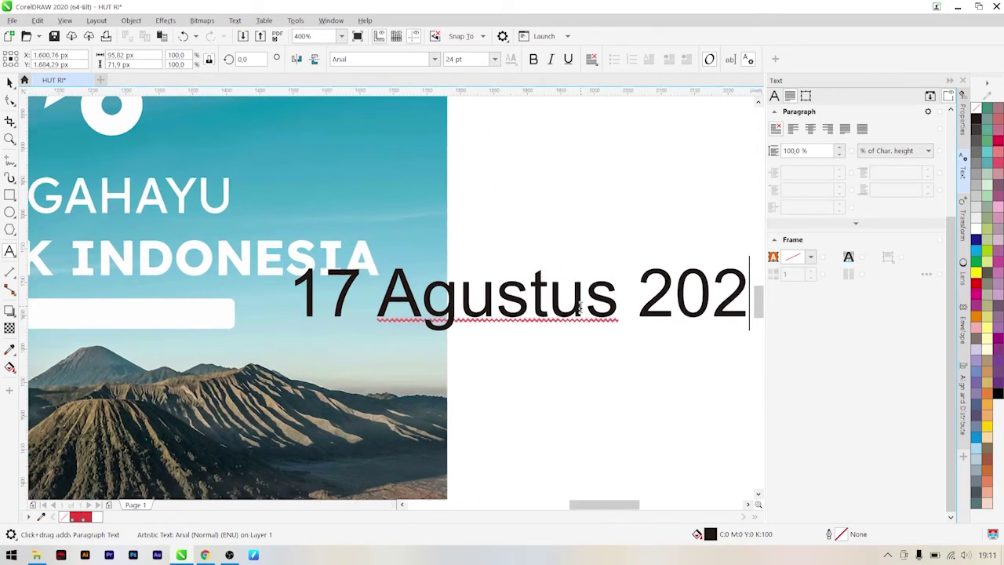
- Set the date text's font to Lexend Medium
left_click(9, 81)
left_click(435, 59)
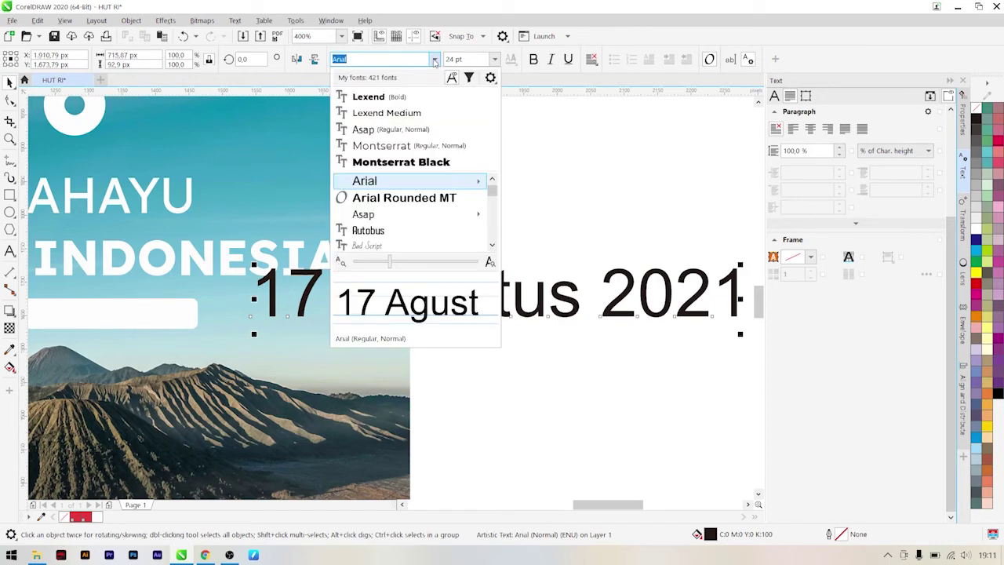
left_click(423, 113)
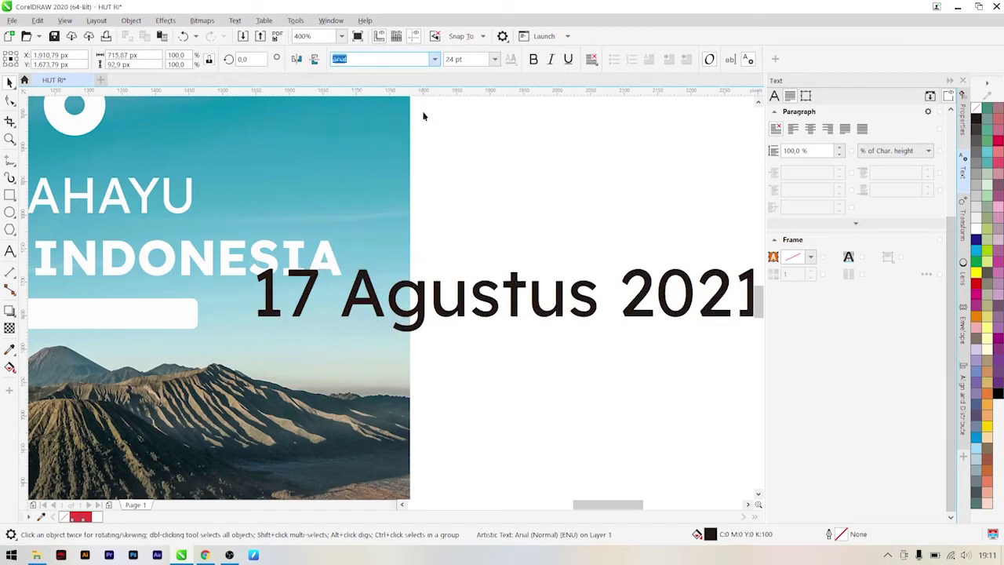
- Move the date text over the white bar and scale it down to about 411 px wide
scroll(416, 273, "down", 1)
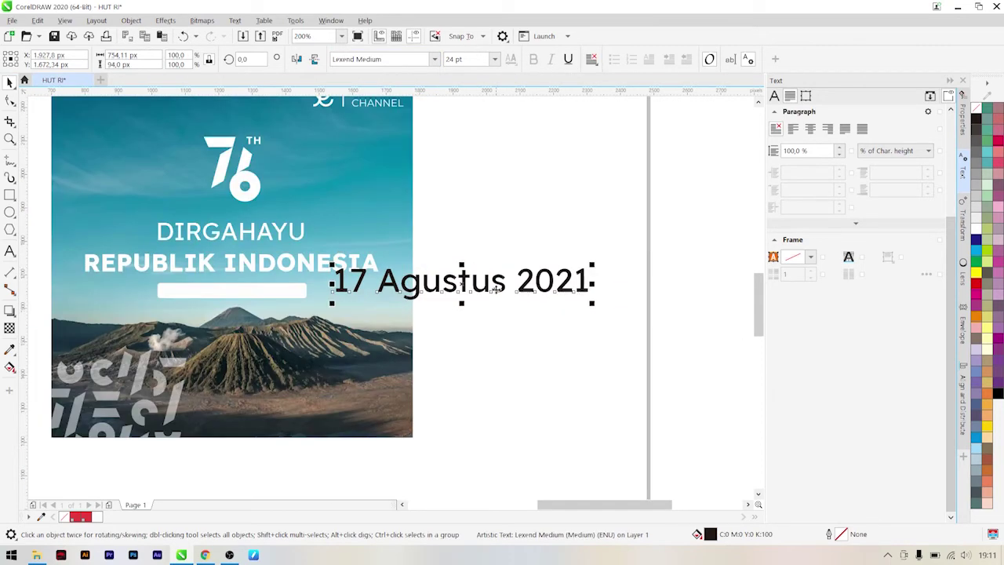
left_click_drag(491, 289, 363, 303)
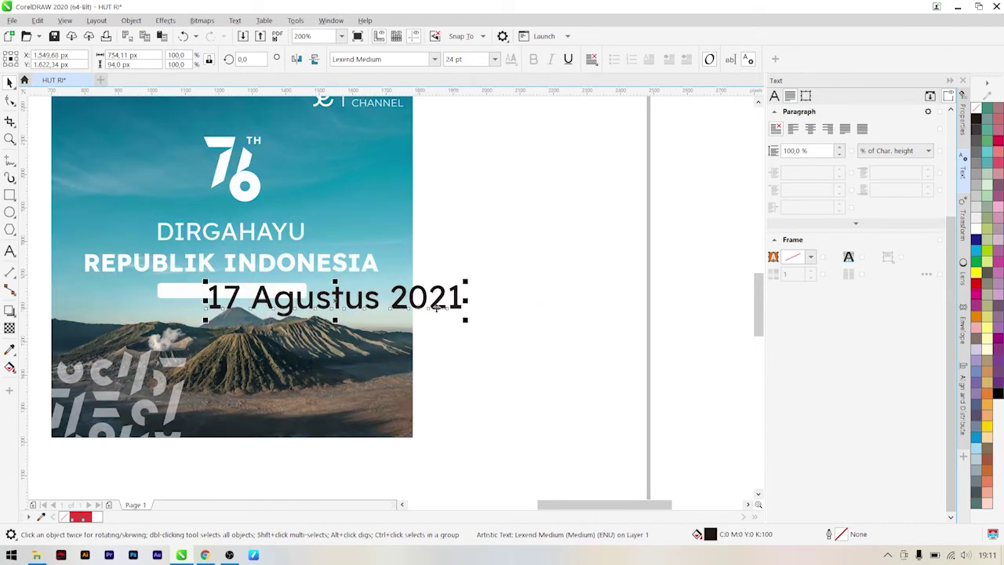
left_click_drag(466, 321, 353, 307)
scroll(232, 293, "up", 1)
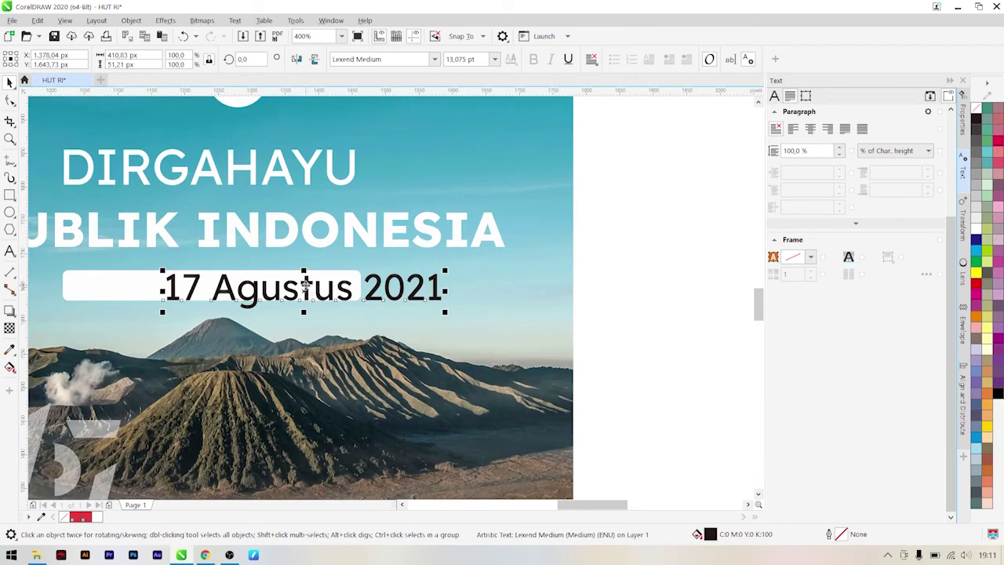
left_click_drag(305, 287, 297, 288)
- Change the month in the date text to uppercase "AGUSTUS" and finish editing the text
double_click(208, 289)
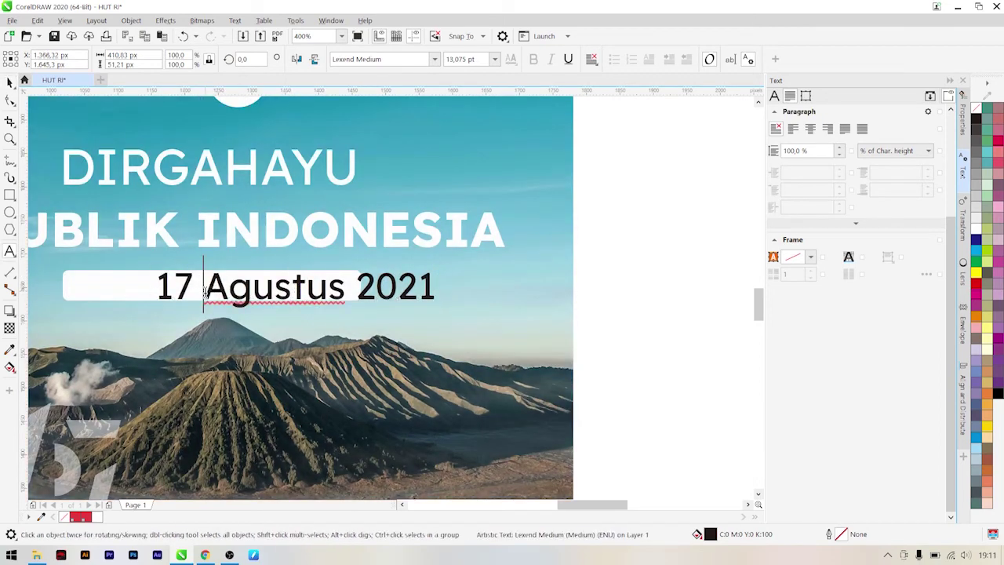
left_click_drag(204, 289, 352, 312)
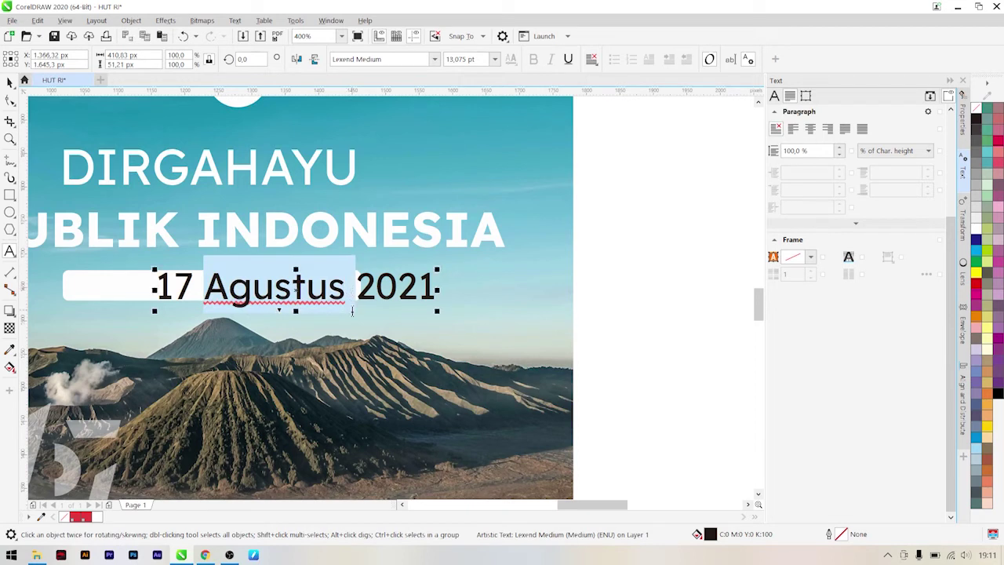
type("AGUSTUS")
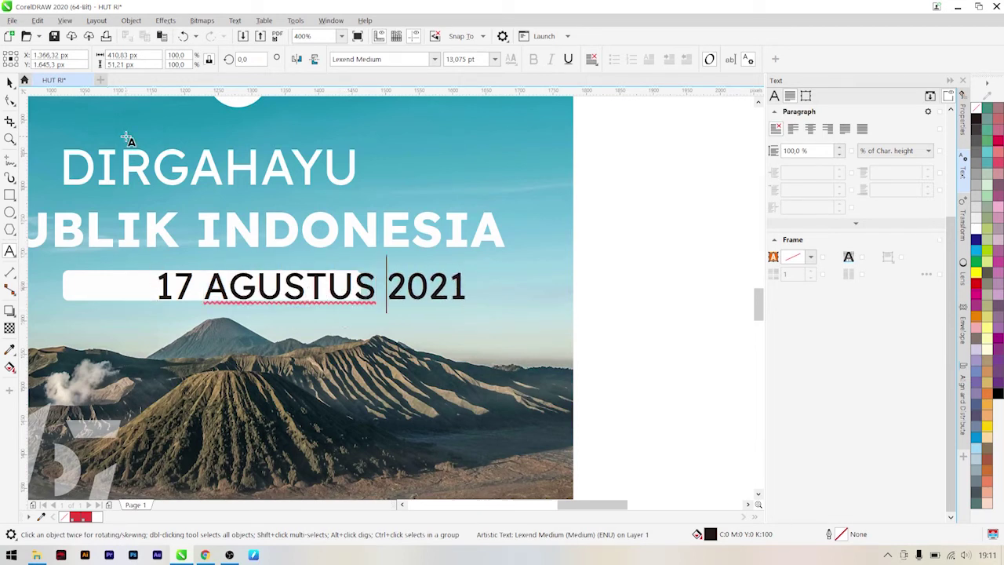
key("ctrl+space")
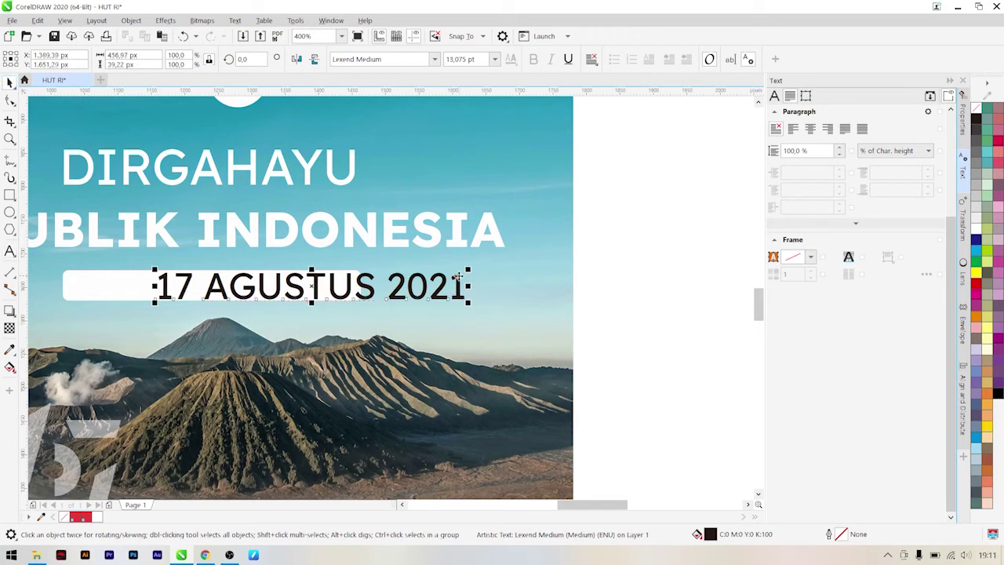
- Scale the date text down to about 408 px wide and set it in Lexend Bold over the white bar
left_click_drag(468, 269, 437, 273)
left_click(435, 59)
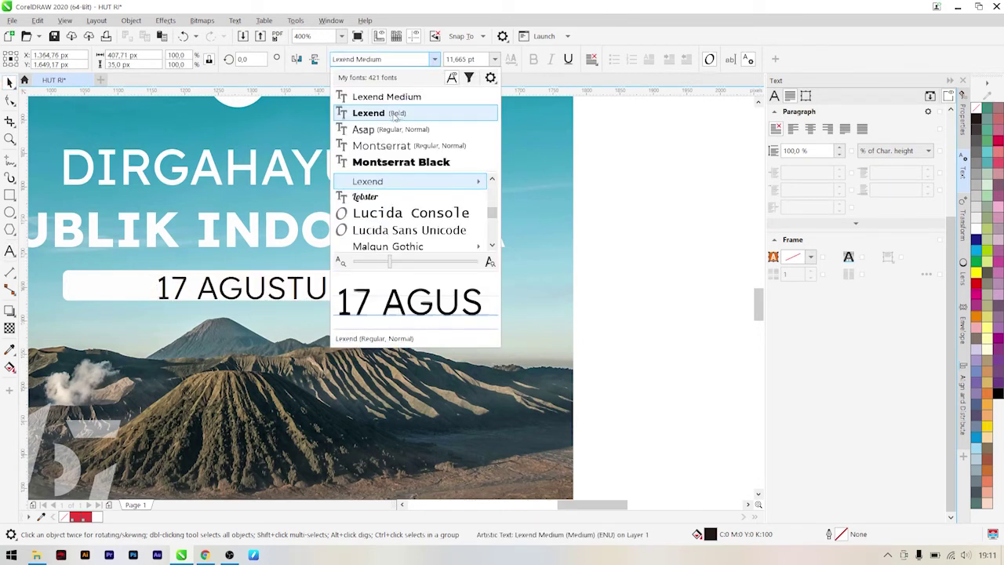
left_click(377, 110)
left_click_drag(427, 291, 354, 289)
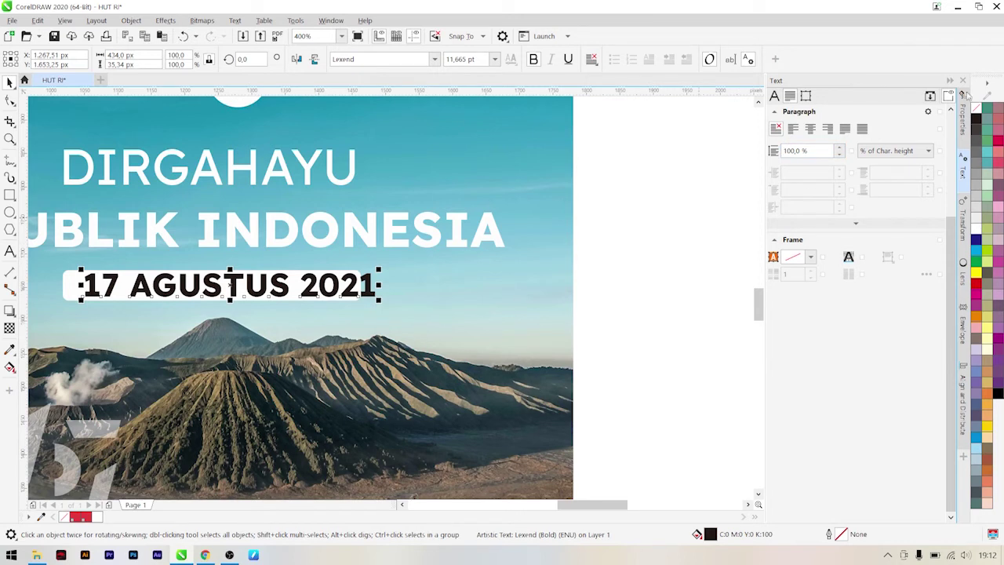
- Set the date text's character spacing to 50%
left_click(850, 224)
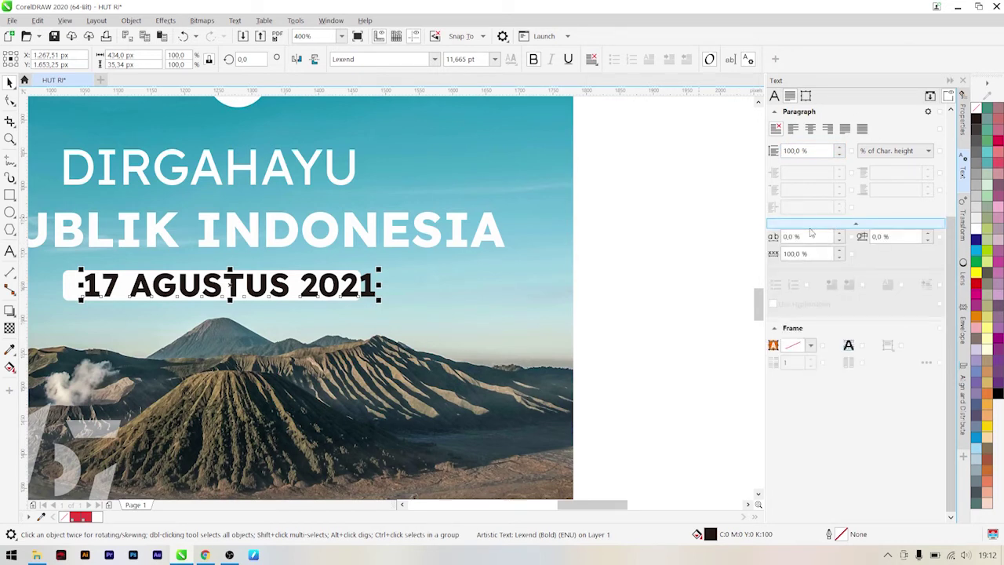
left_click(809, 236)
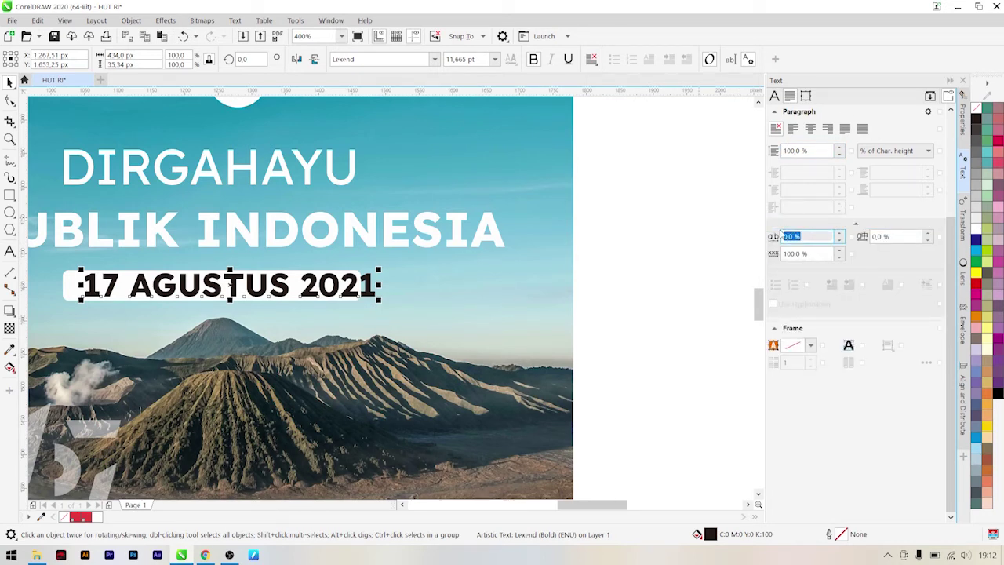
type("50")
key("Return")
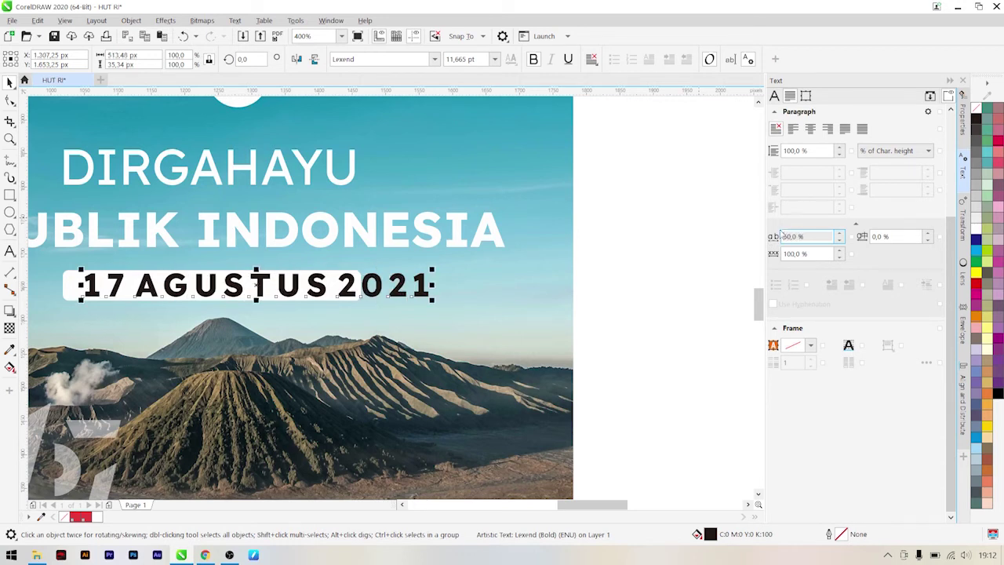
- Add an extra space before and after "AGUSTUS" in the date text and finish editing it
double_click(345, 290)
left_click(145, 286)
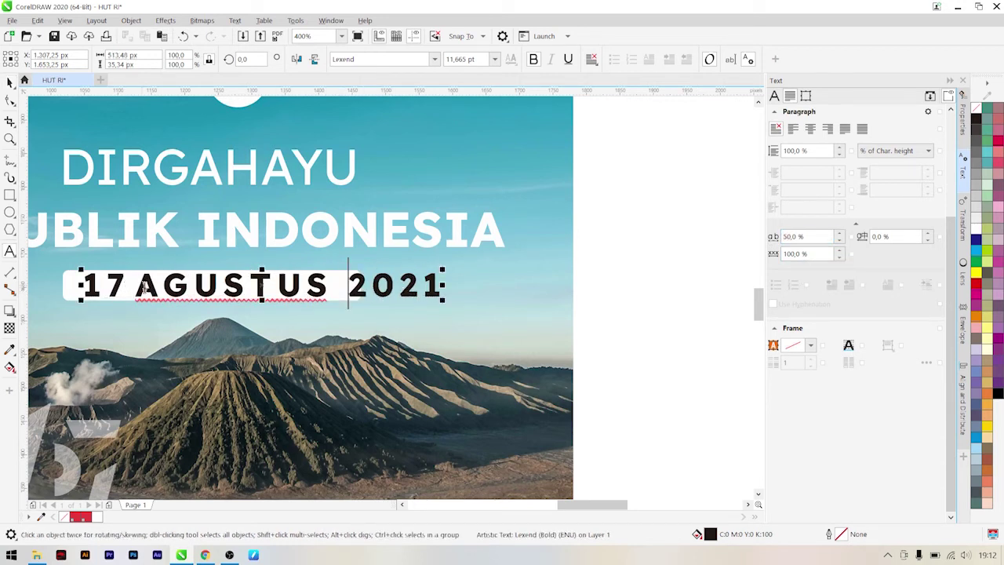
left_click(9, 83)
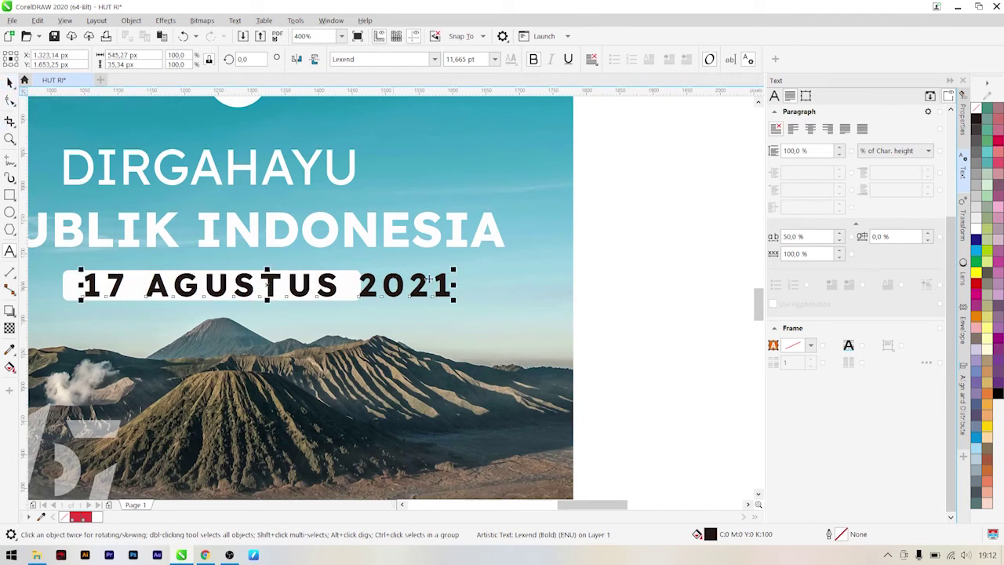
- Scale the date text down to about 435 px wide and centre it in the white bar, horizontally aligned with the photo
left_click_drag(451, 303, 363, 305)
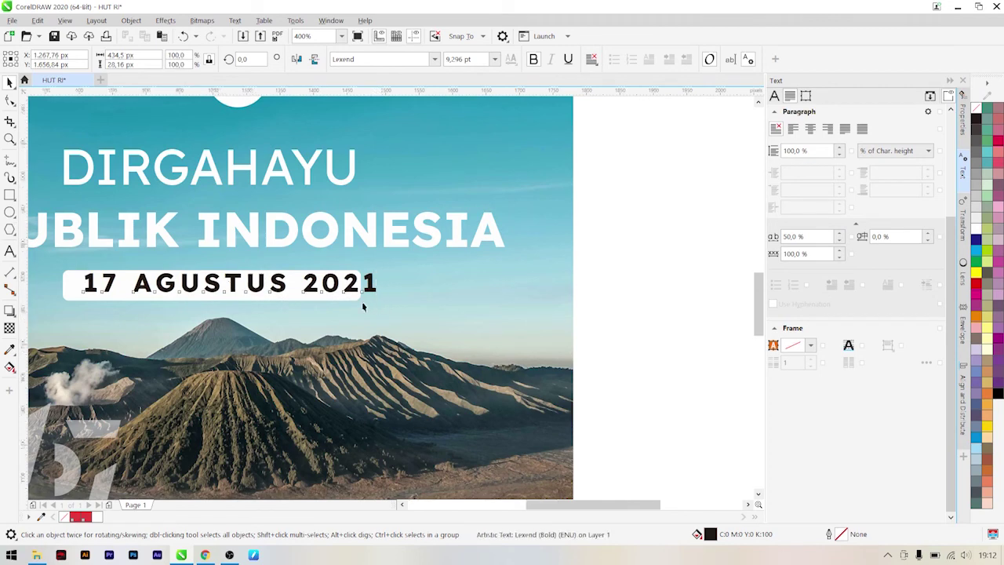
scroll(363, 305, "down", 1)
scroll(196, 298, "up", 1)
scroll(210, 312, "up", 1)
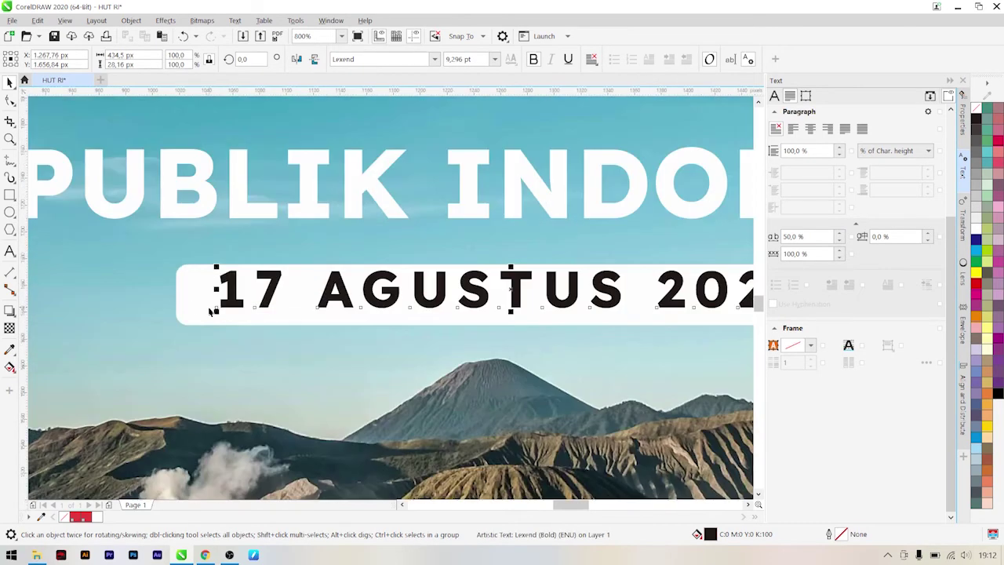
left_click(193, 307, "shift")
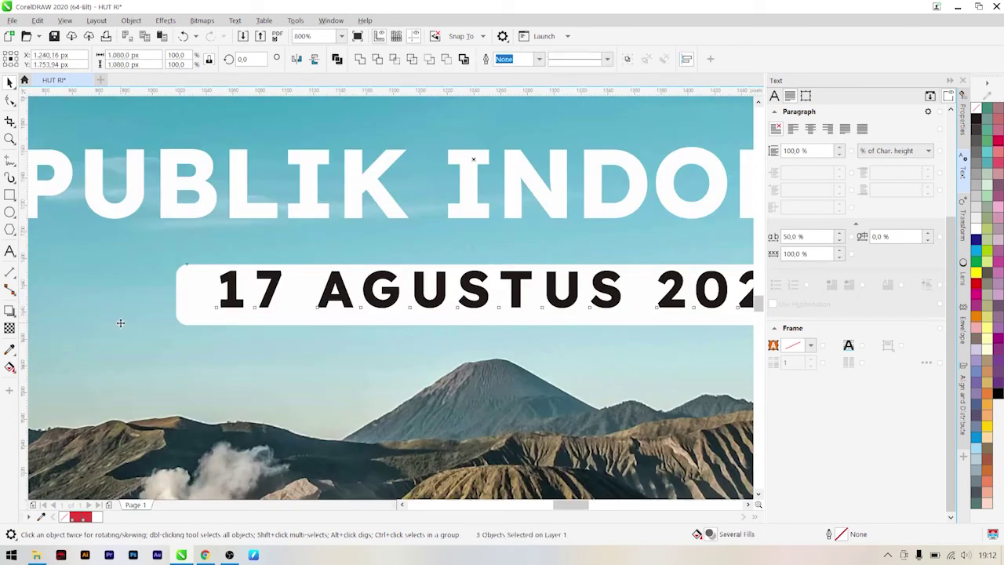
key("l")
scroll(120, 323, "down", 2)
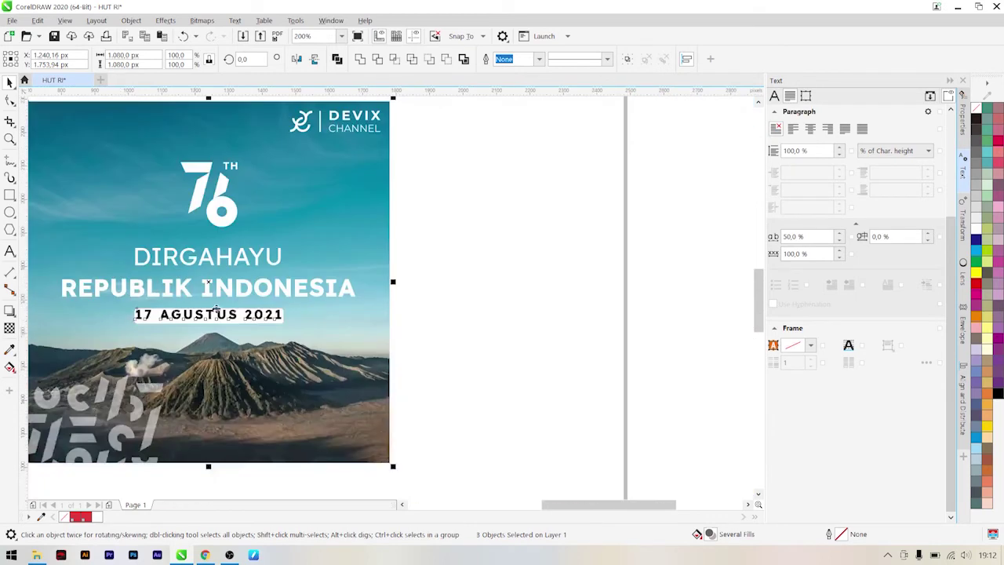
left_click(479, 347)
- Enlarge the white bar behind the date text to about 469 px wide and 51 px tall
scroll(210, 320, "up", 1)
left_click(210, 310)
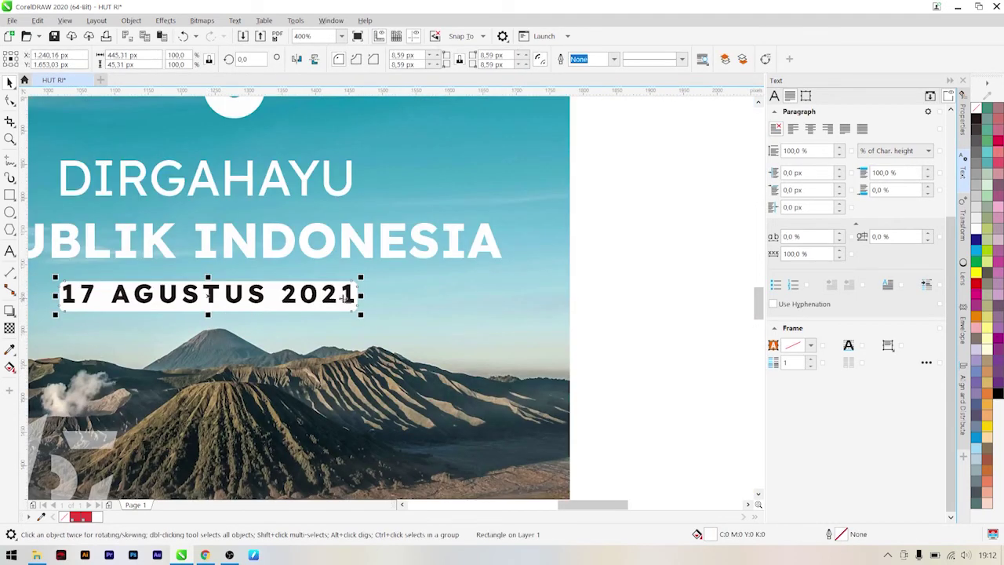
left_click_drag(366, 295, 374, 296)
scroll(201, 279, "up", 1)
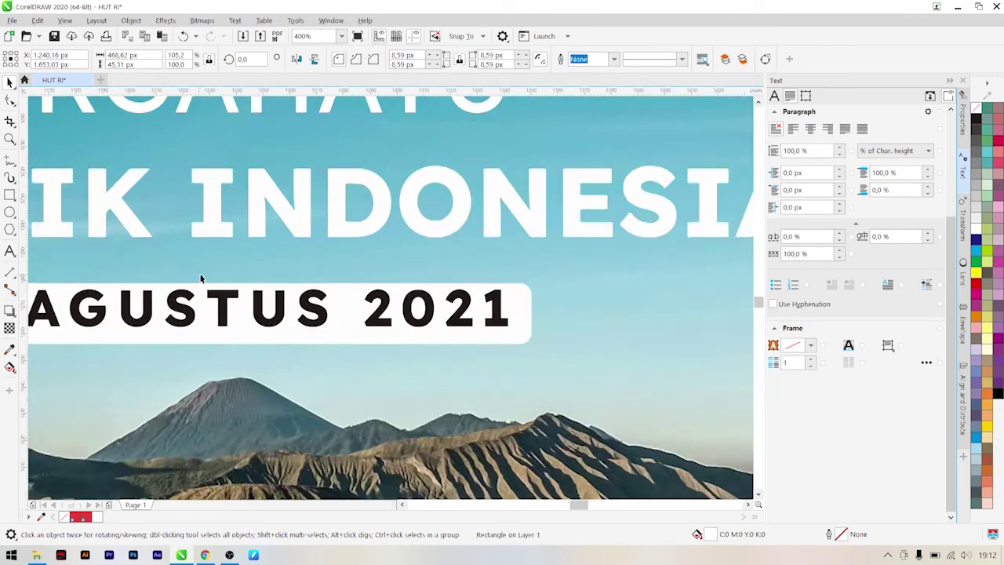
scroll(201, 278, "up", 2)
left_click_drag(235, 274, 235, 269)
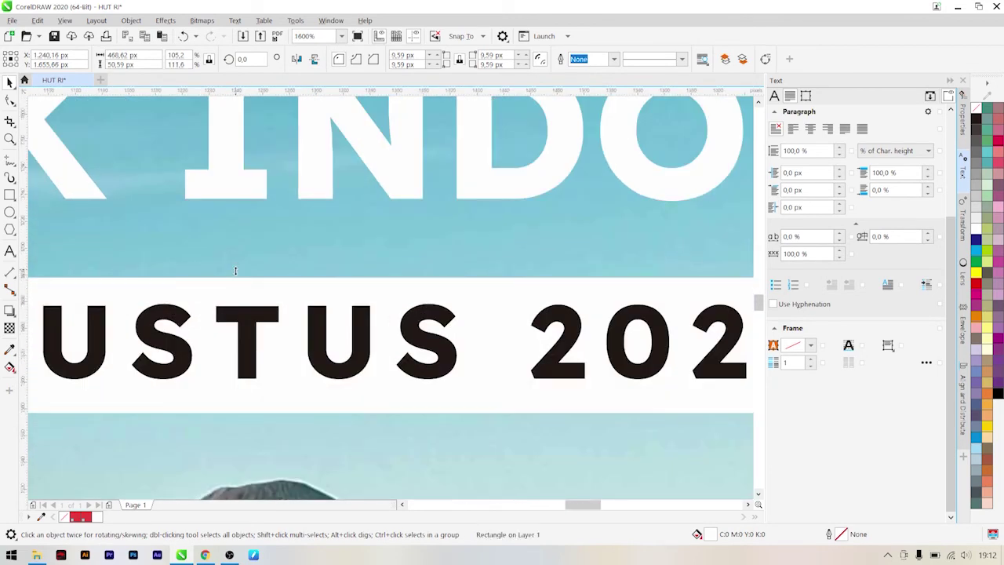
scroll(236, 269, "down", 2)
- Align the date text with the centre of the enlarged white bar
left_click(116, 288, "shift")
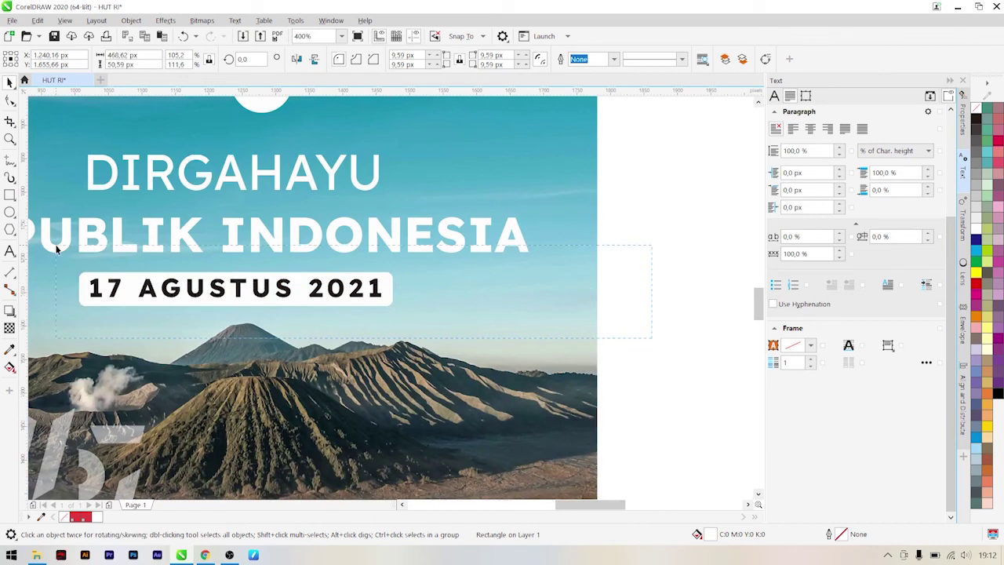
left_click(485, 307, "shift")
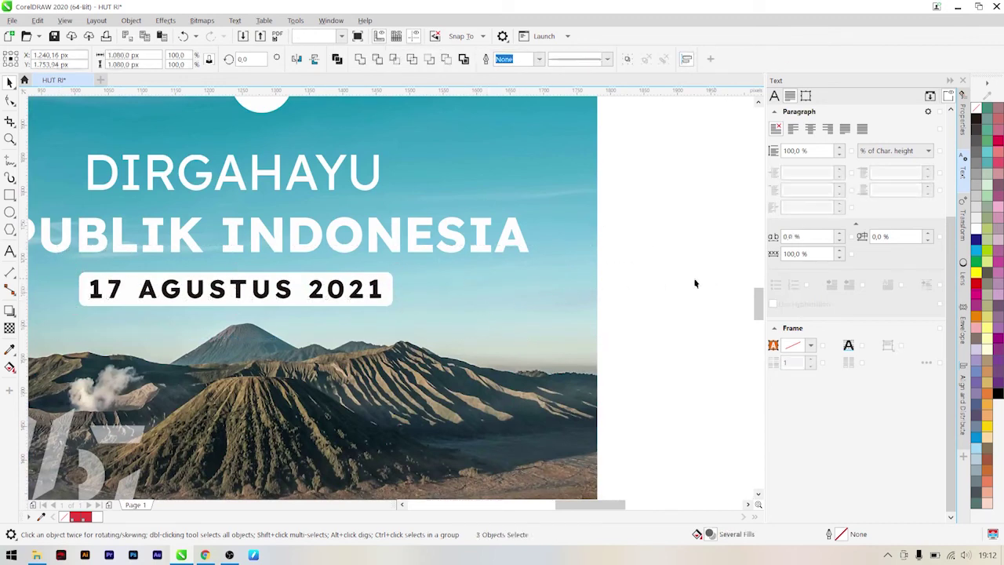
left_click(694, 283)
scroll(664, 282, "down", 1)
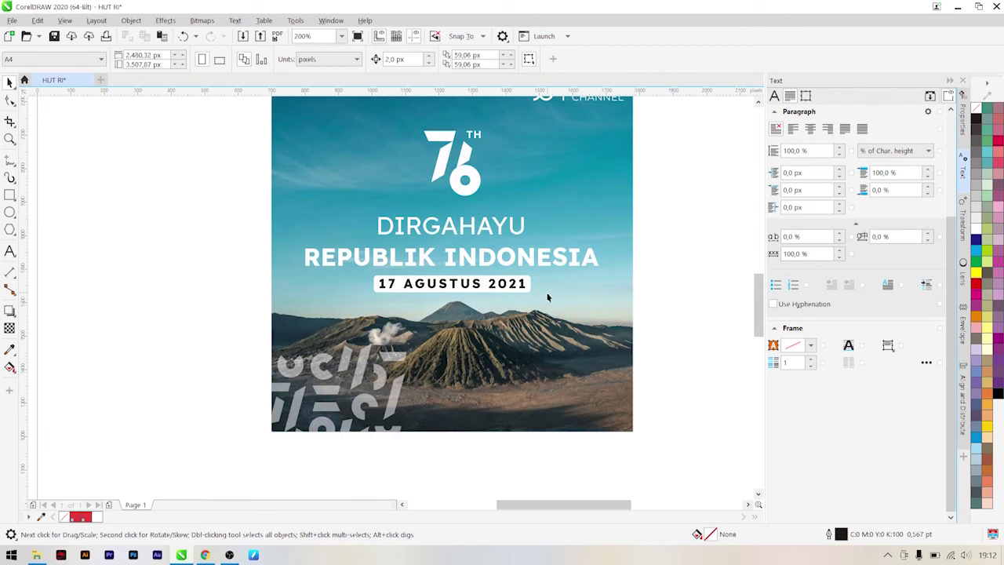
- Nudge the date text and its white bar down together by 8 px, away from "REPUBLIK INDONESIA"
left_click_drag(687, 320, 306, 264)
key("Down")
key("Down")
key("Down")
key("Down")
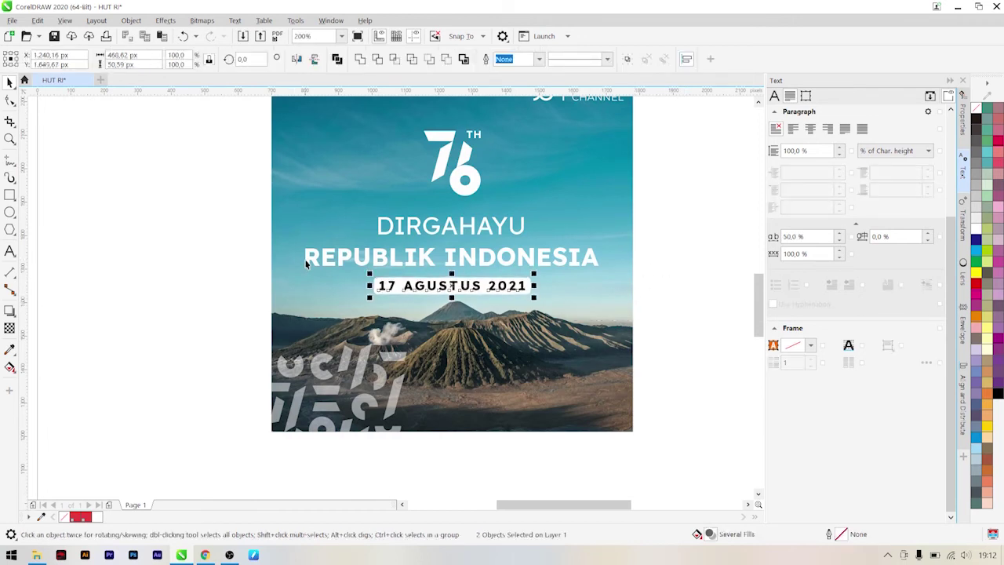
left_click(197, 303)
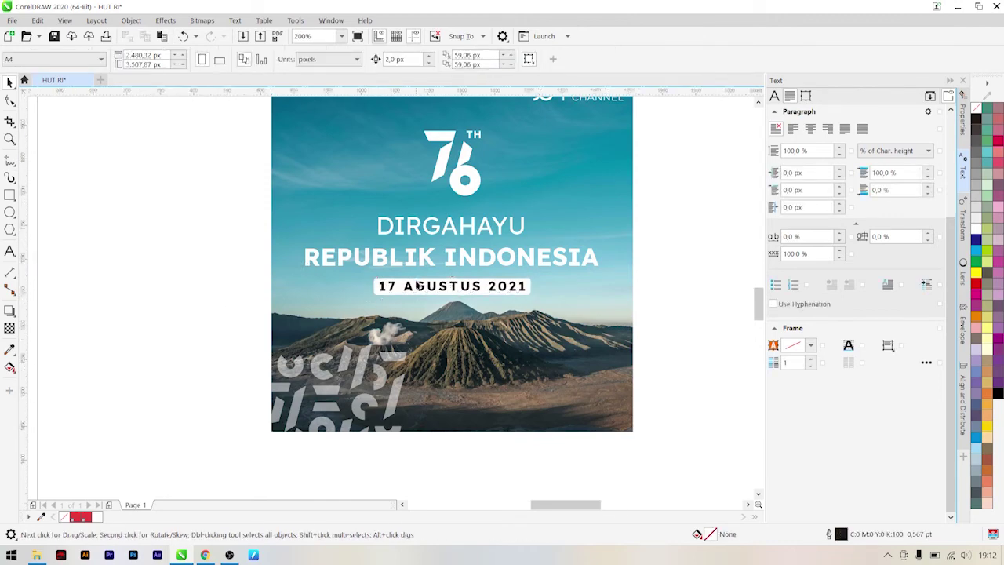
- Convert the "17 AGUSTUS 2021" text to curves
scroll(342, 300, "up", 2)
left_click(346, 296)
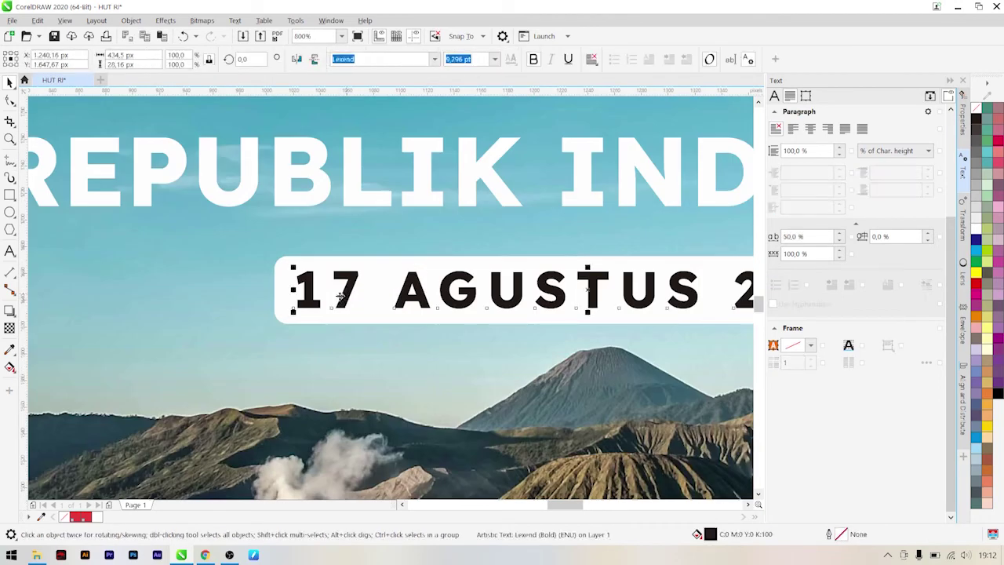
right_click(307, 287)
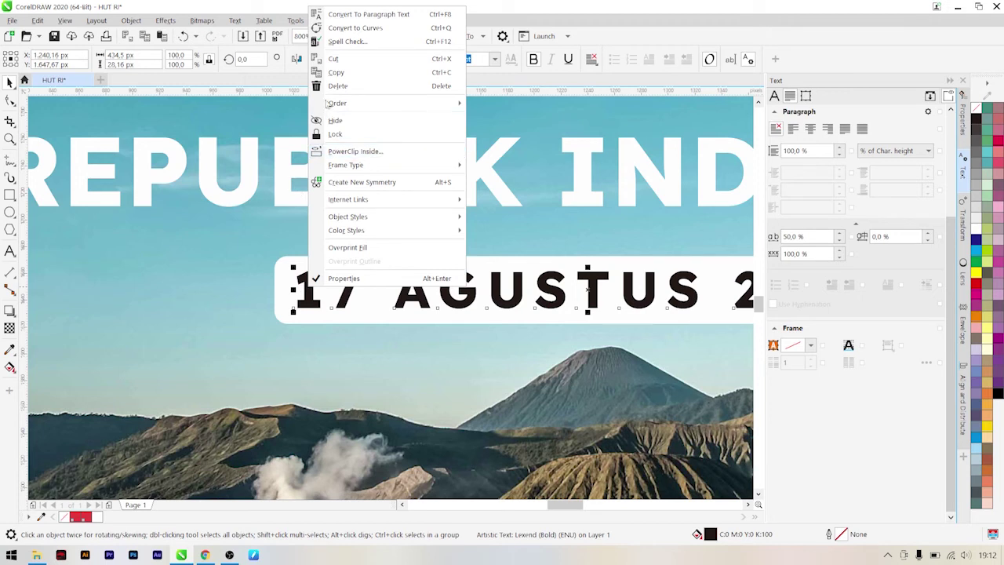
left_click(343, 28)
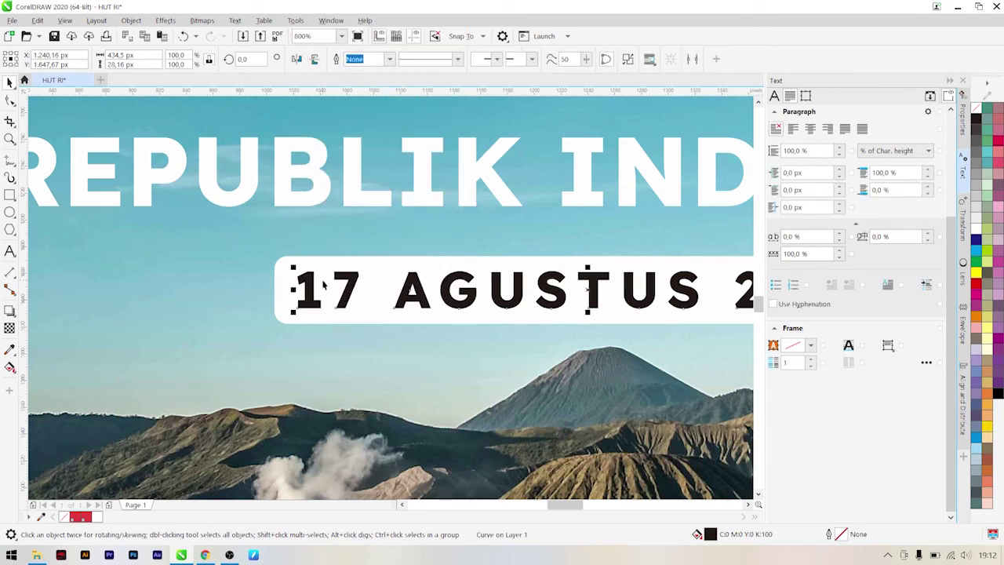
- Trim the white bar with the date curves so the lettering is cut out of it
left_click(285, 289, "shift")
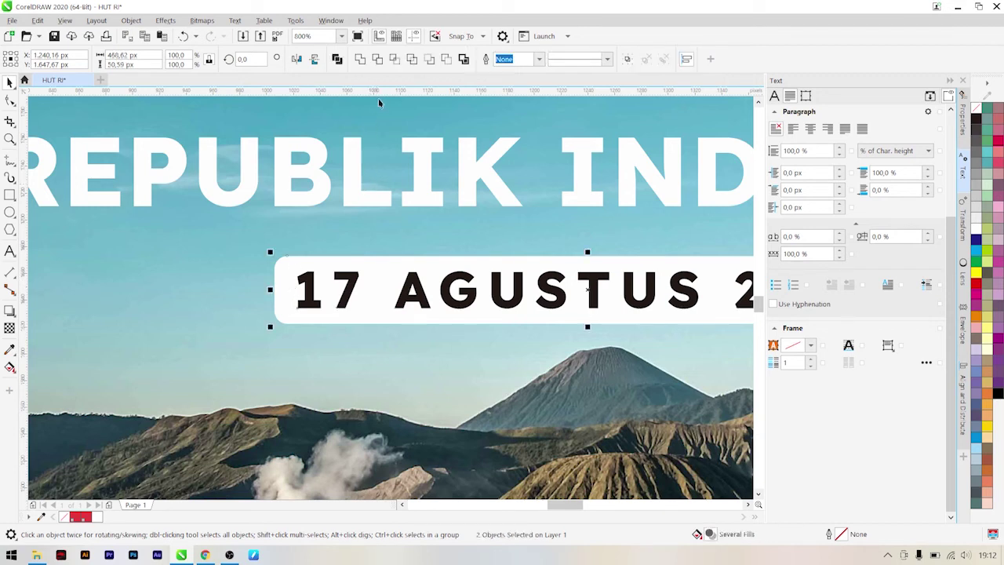
left_click(377, 60)
scroll(242, 281, "down", 2)
scroll(144, 285, "down", 2)
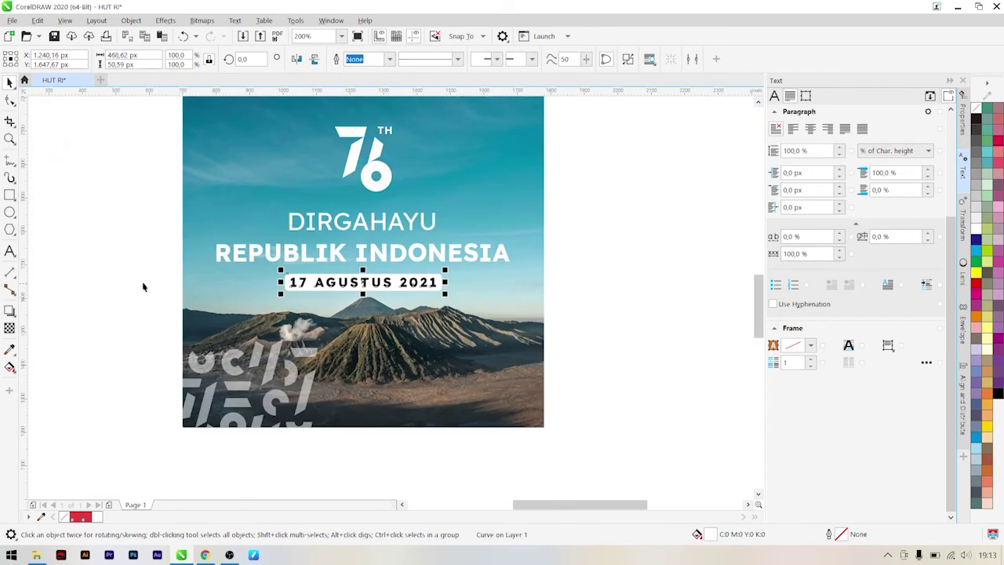
left_click(144, 285)
- Delete the black date curves lying on top of the trimmed white bar
scroll(271, 259, "up", 4)
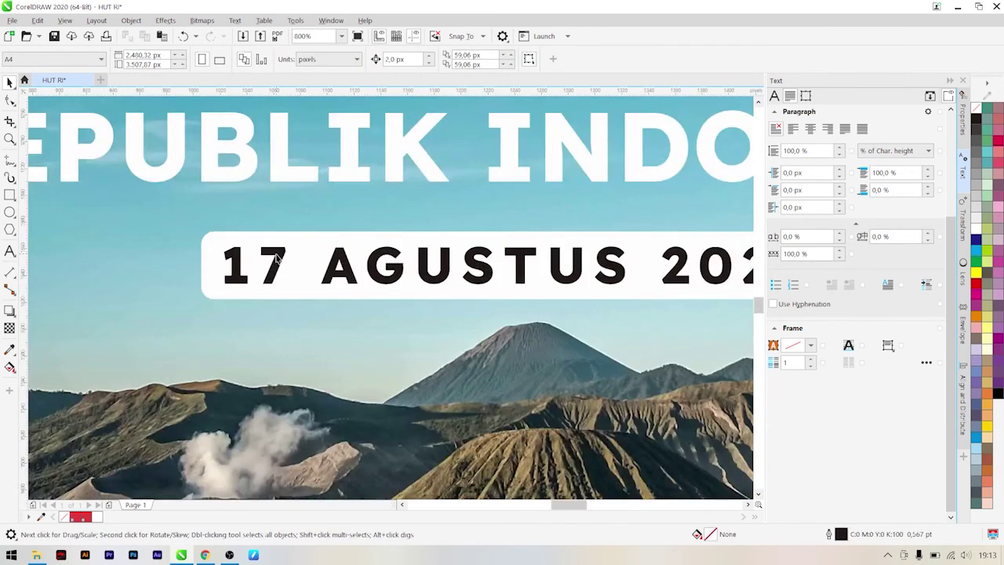
left_click(275, 254)
key("Delete")
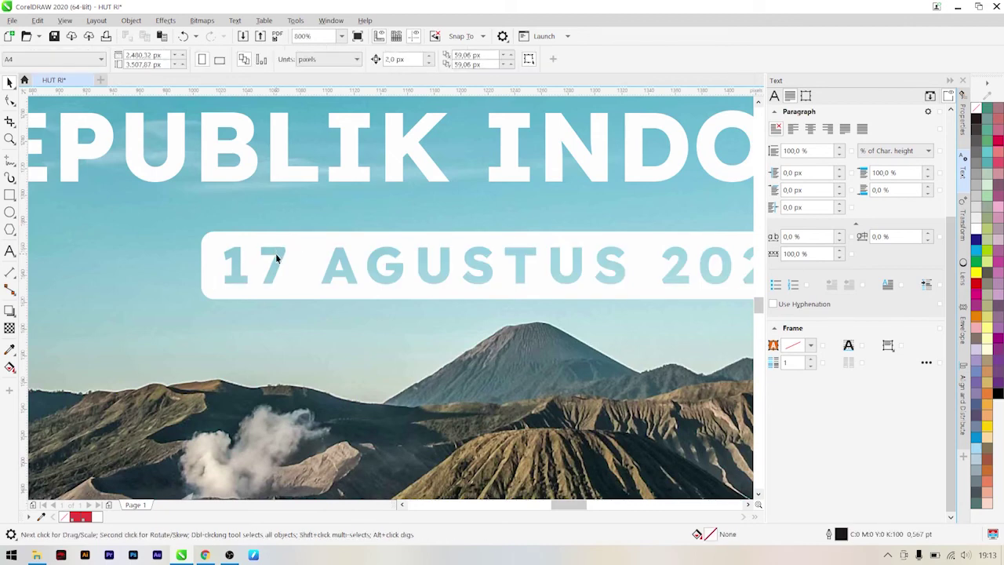
scroll(276, 259, "down", 3)
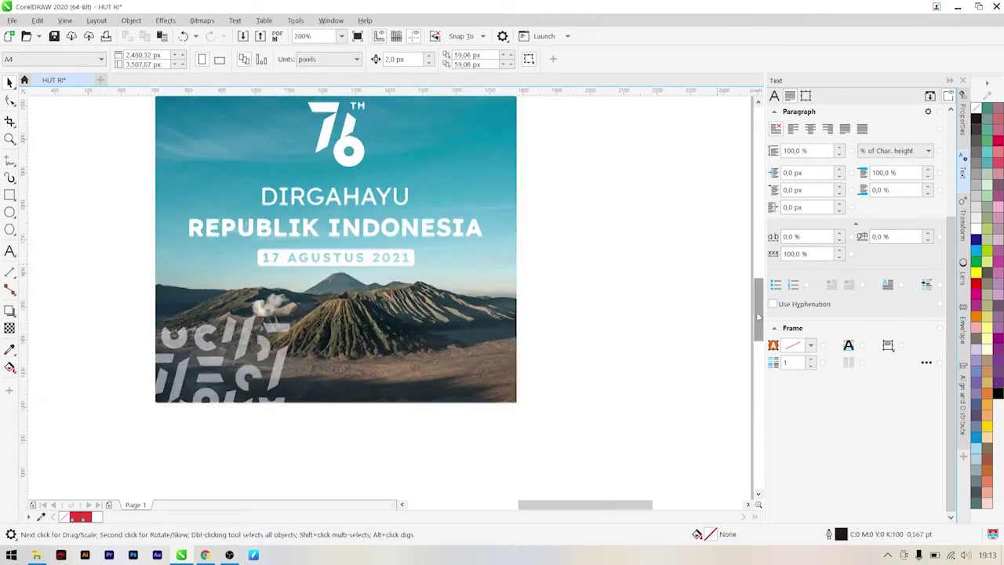
scroll(760, 314, "up", 2)
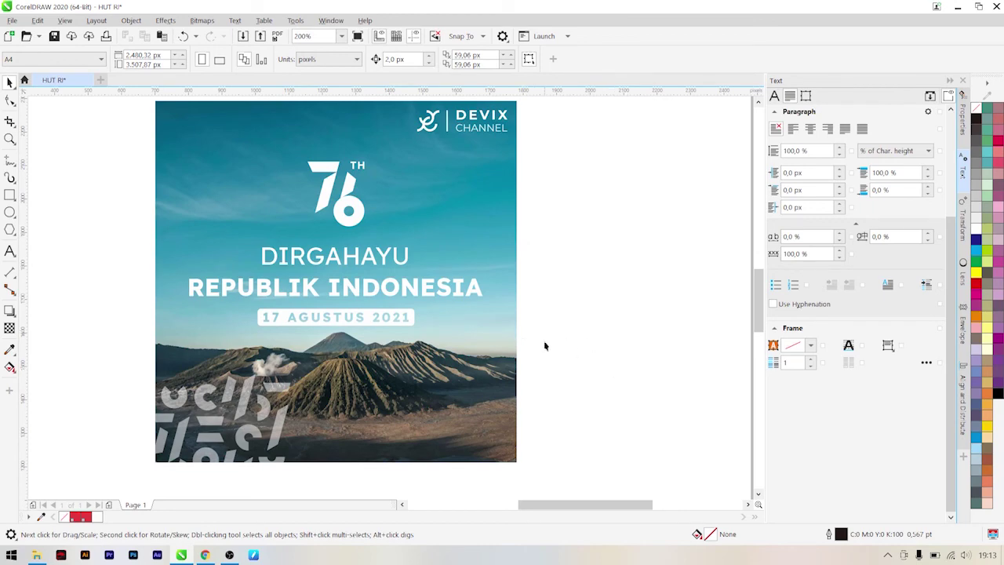
scroll(611, 388, "down", 1)
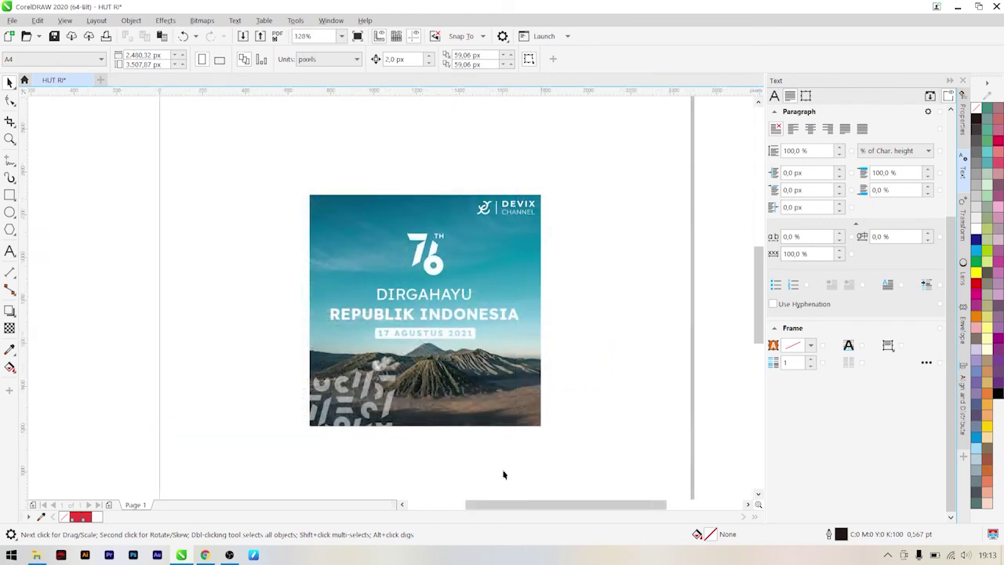
left_click(401, 506)
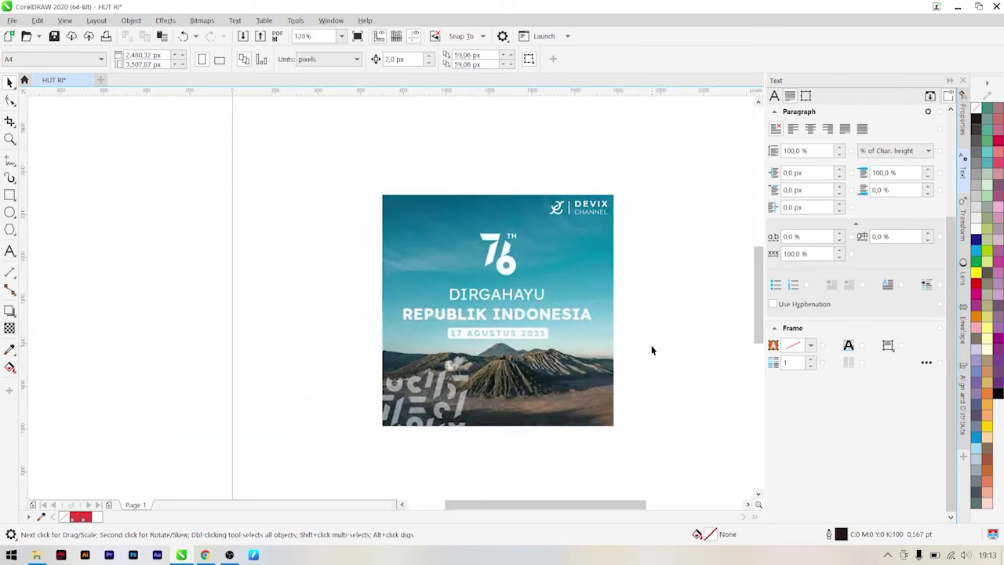
scroll(651, 350, "up", 1)
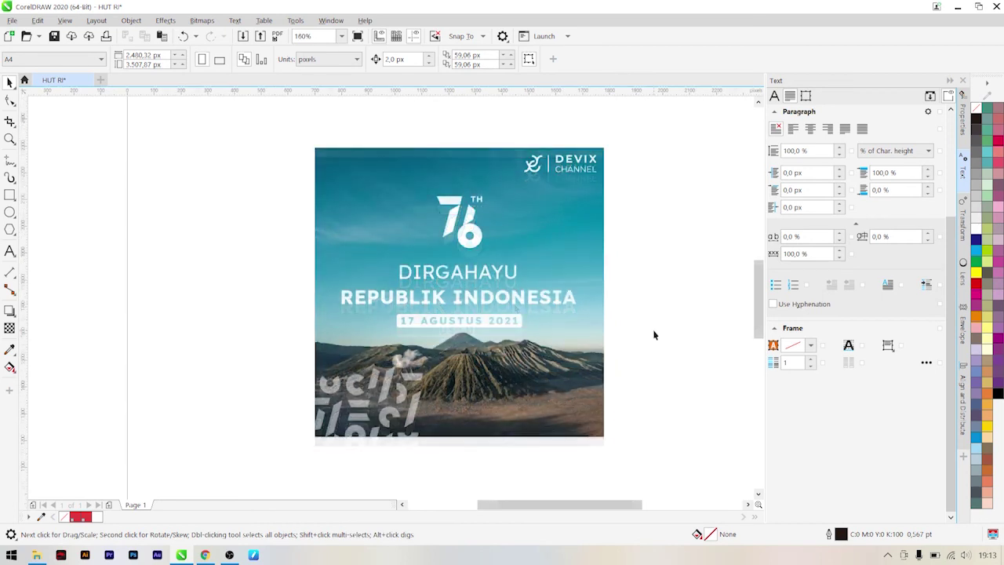